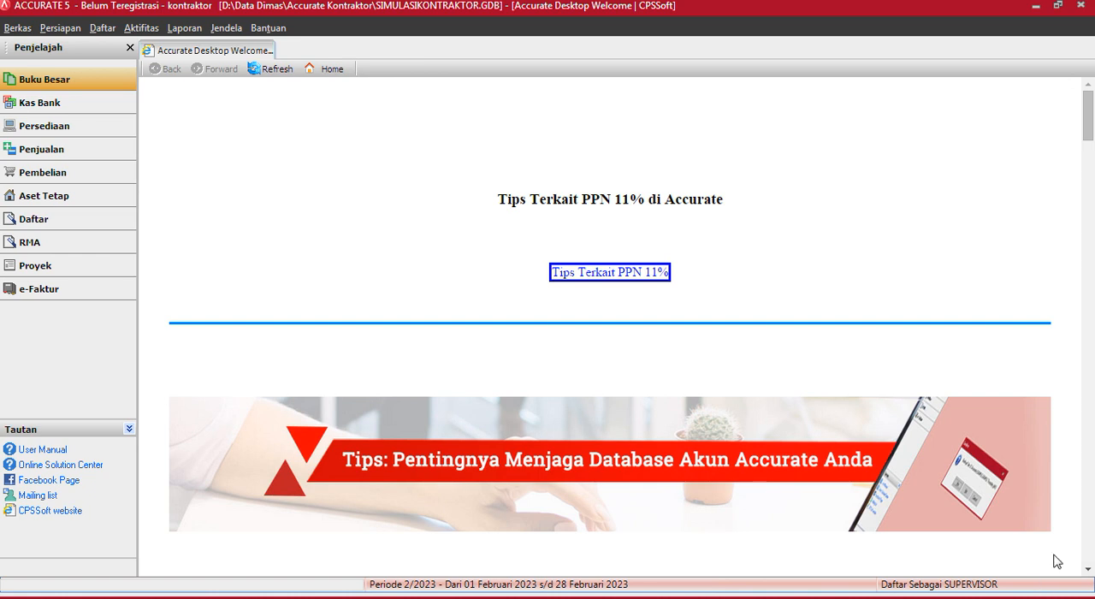
- Review the Kontraktor Non RAB sheet in Excel, switch to Accurate, and open the budget of project Rumah Blok 1
{"action": "left_click", "coordinate": [414, 594]}
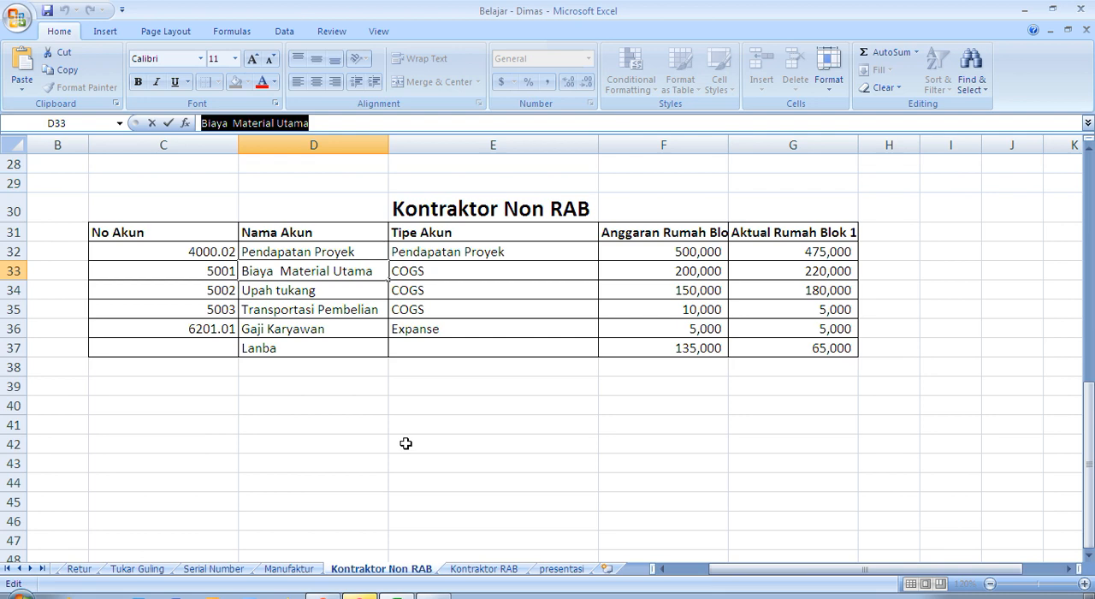
{"action": "key", "text": "alt+Tab"}
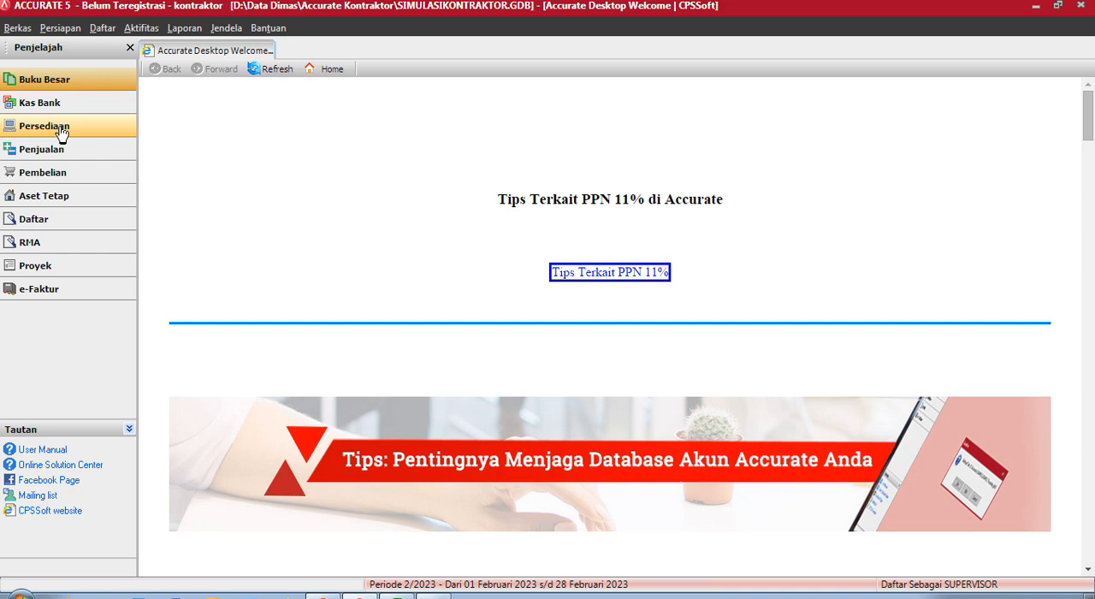
{"action": "left_click", "coordinate": [103, 28]}
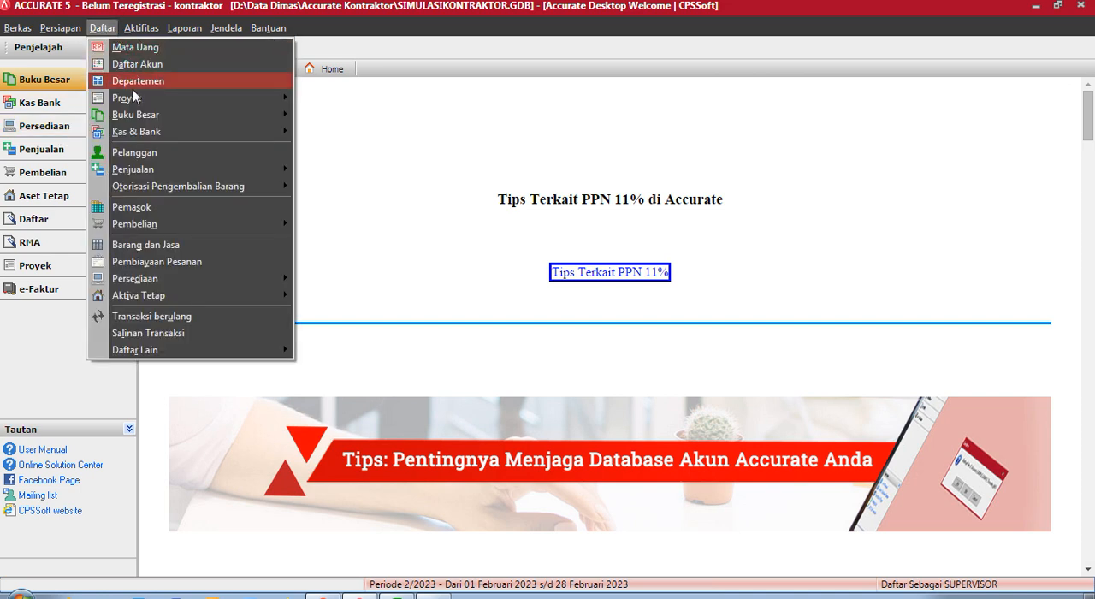
{"action": "mouse_move", "coordinate": [135, 102]}
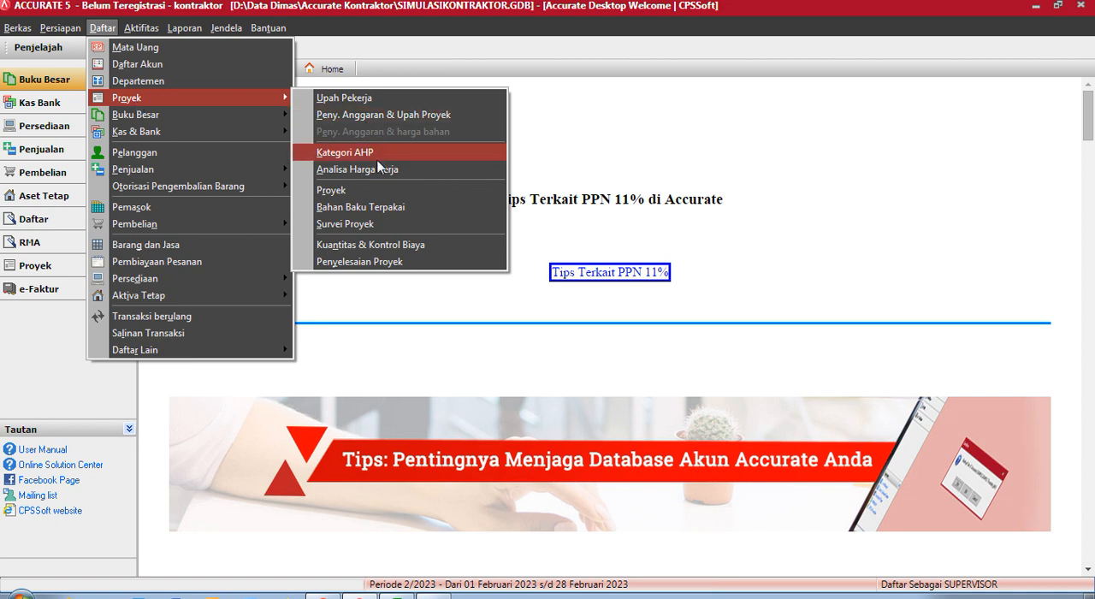
{"action": "left_click", "coordinate": [351, 189]}
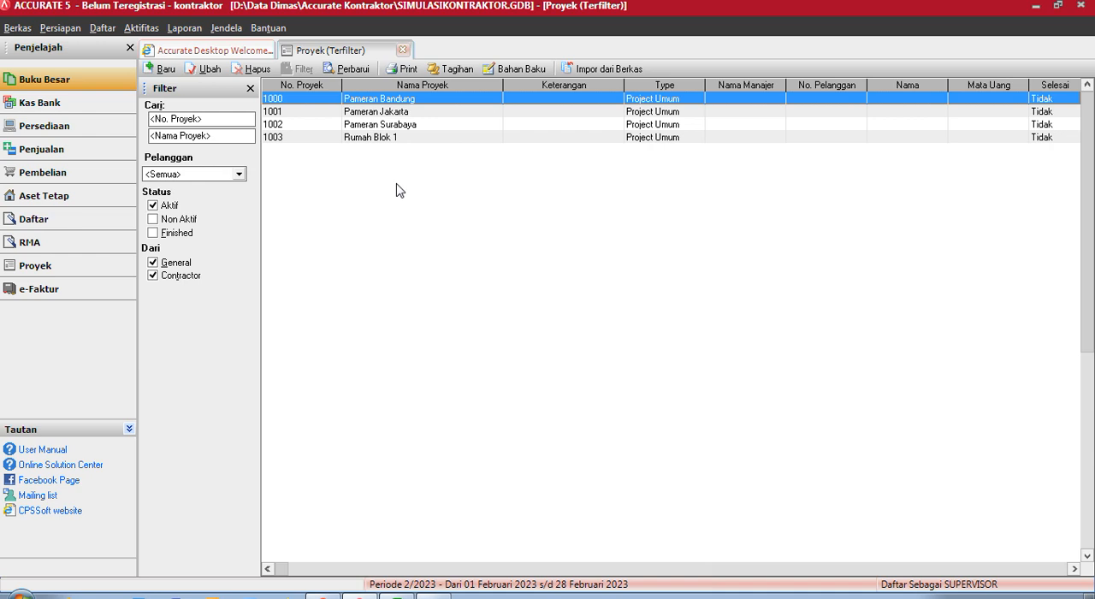
{"action": "double_click", "coordinate": [410, 137]}
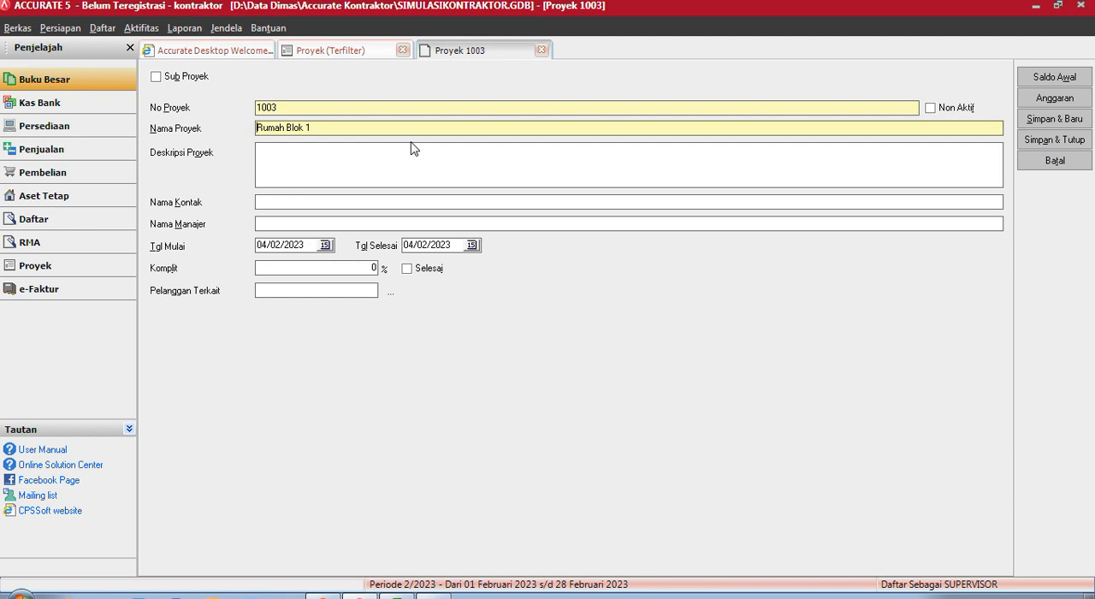
{"action": "left_click", "coordinate": [256, 128]}
{"action": "left_click", "coordinate": [1039, 104]}
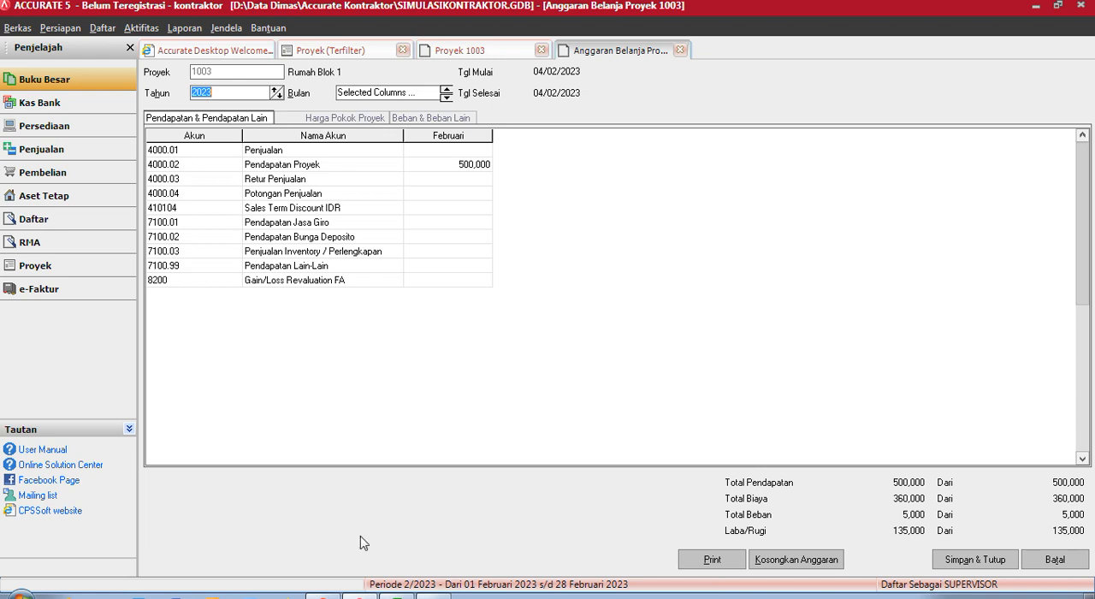
- Compare the project's income and cost-of-goods budgets with the Anggaran Rumah Blok 1 figures in the Excel sheet
{"action": "left_click", "coordinate": [398, 596]}
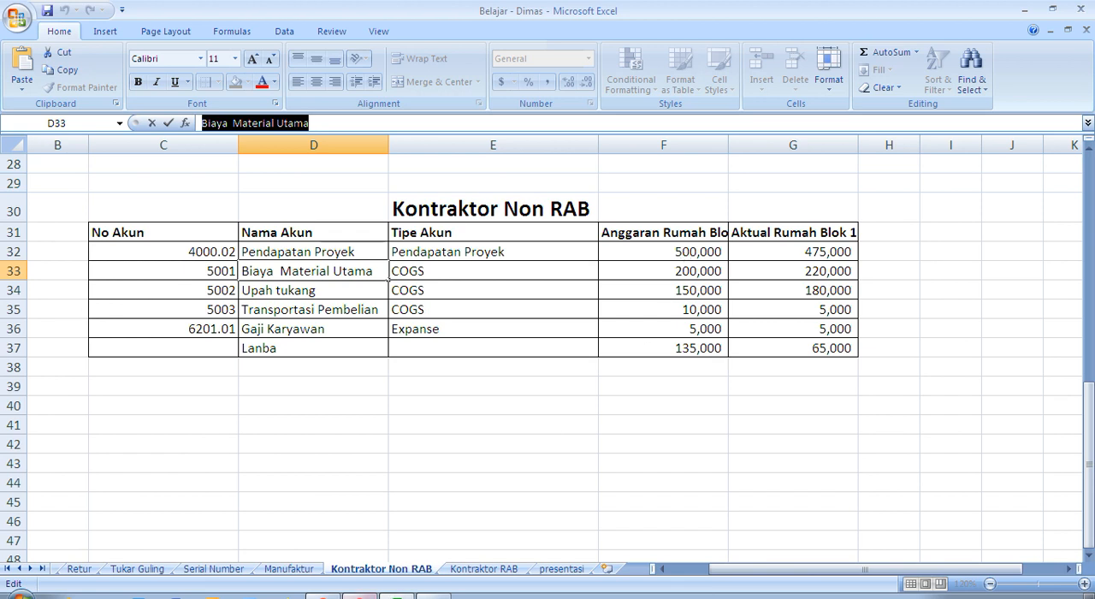
{"action": "left_click", "coordinate": [359, 597]}
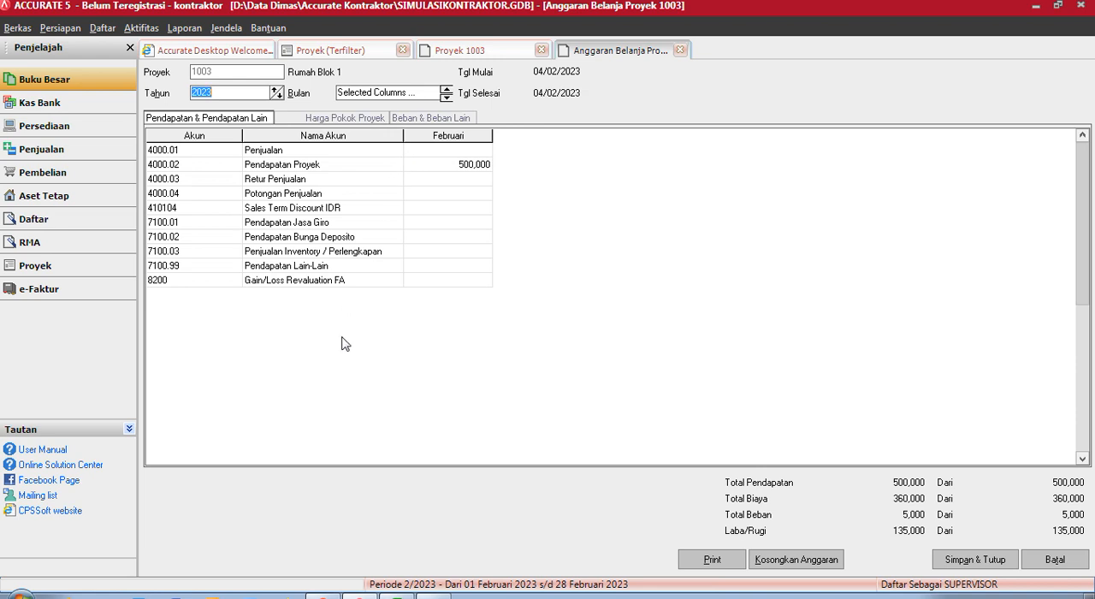
{"action": "left_click", "coordinate": [396, 597]}
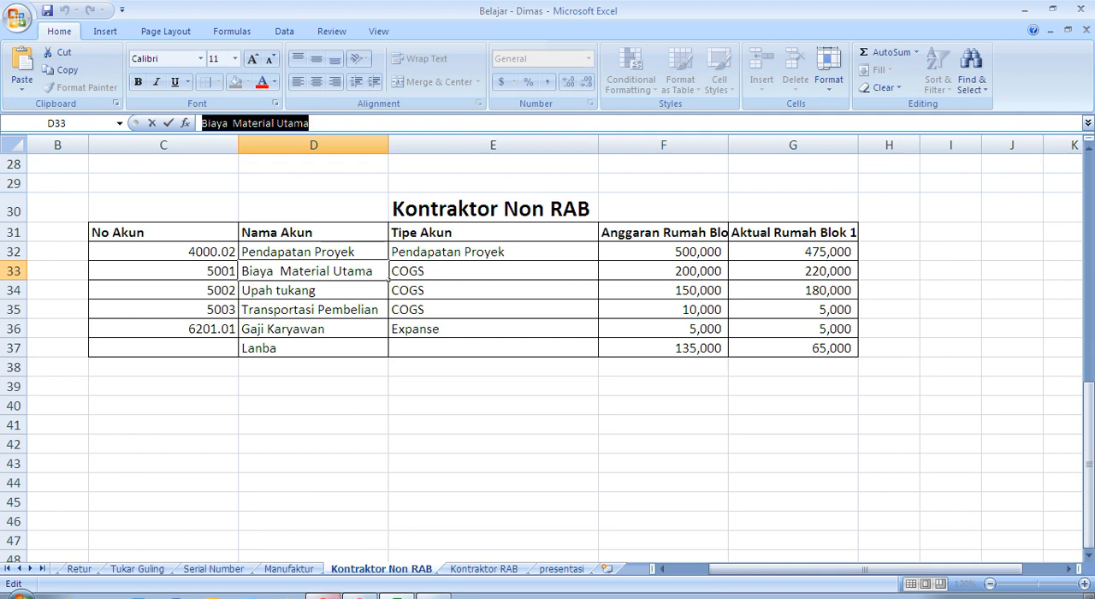
{"action": "left_click", "coordinate": [329, 597]}
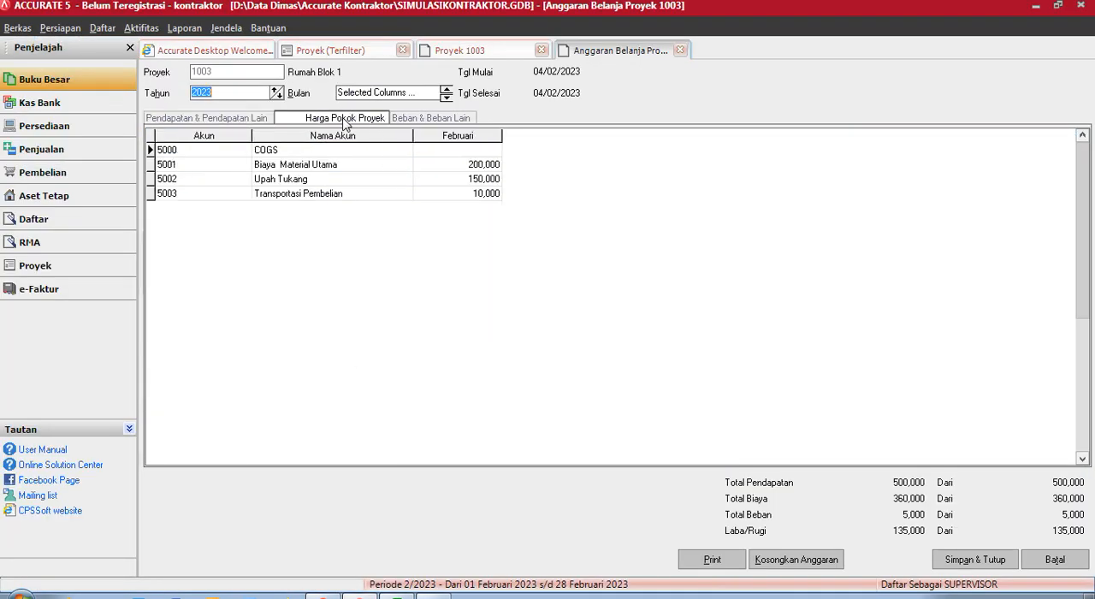
{"action": "left_click", "coordinate": [346, 118]}
{"action": "left_click", "coordinate": [396, 595]}
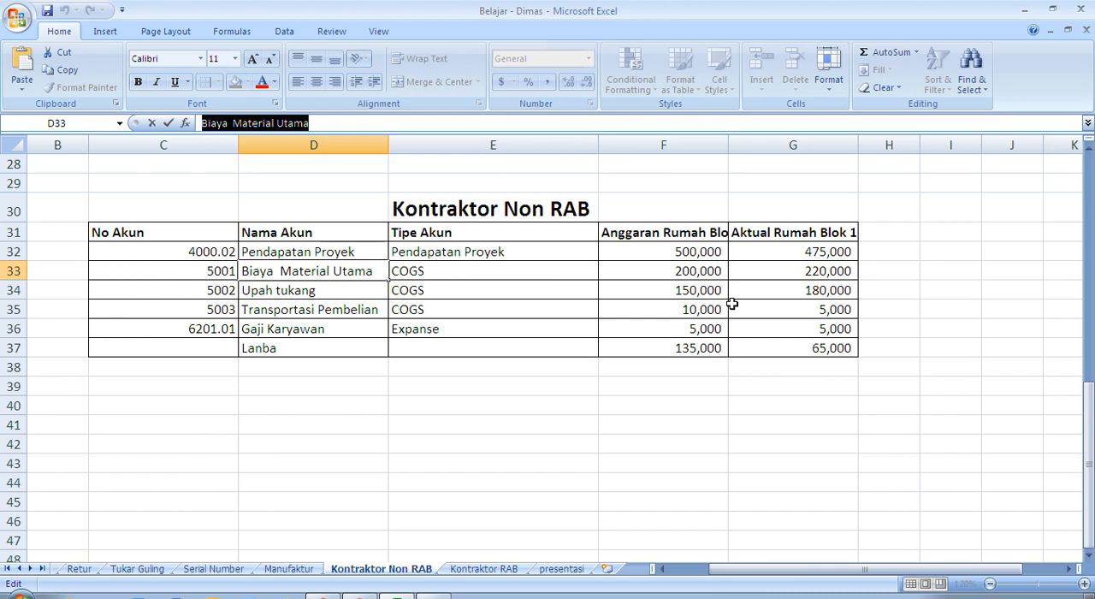
{"action": "left_click", "coordinate": [370, 596]}
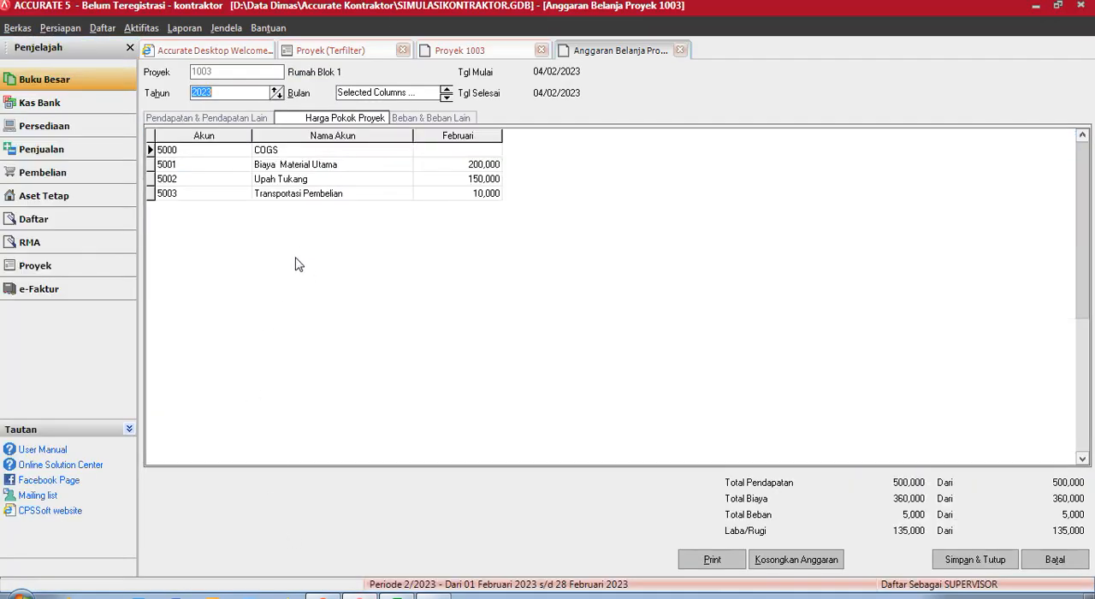
{"action": "left_click", "coordinate": [394, 596]}
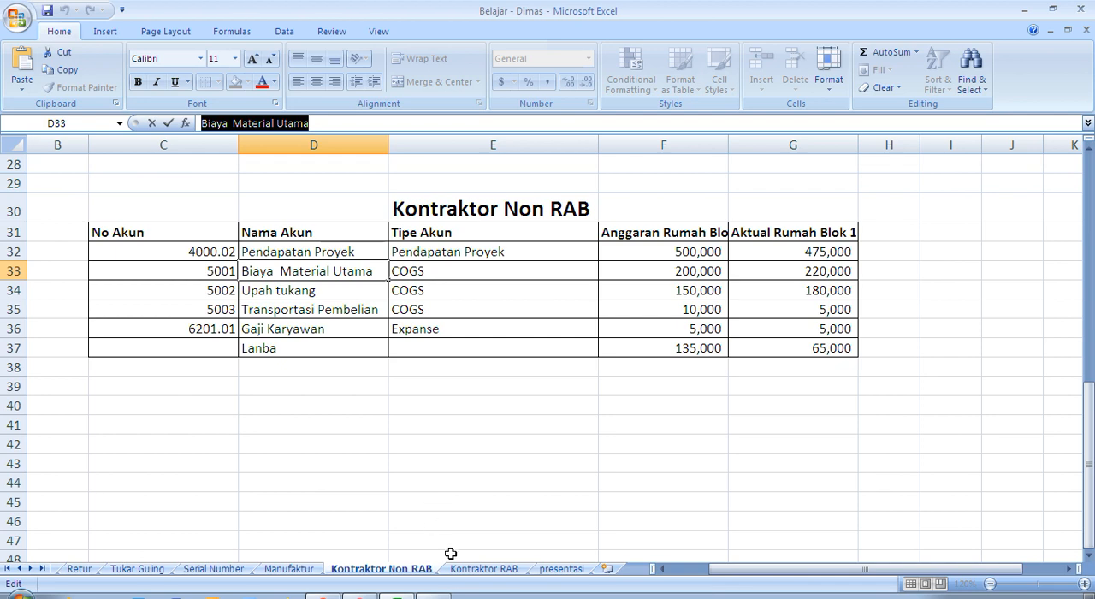
{"action": "left_click", "coordinate": [363, 596]}
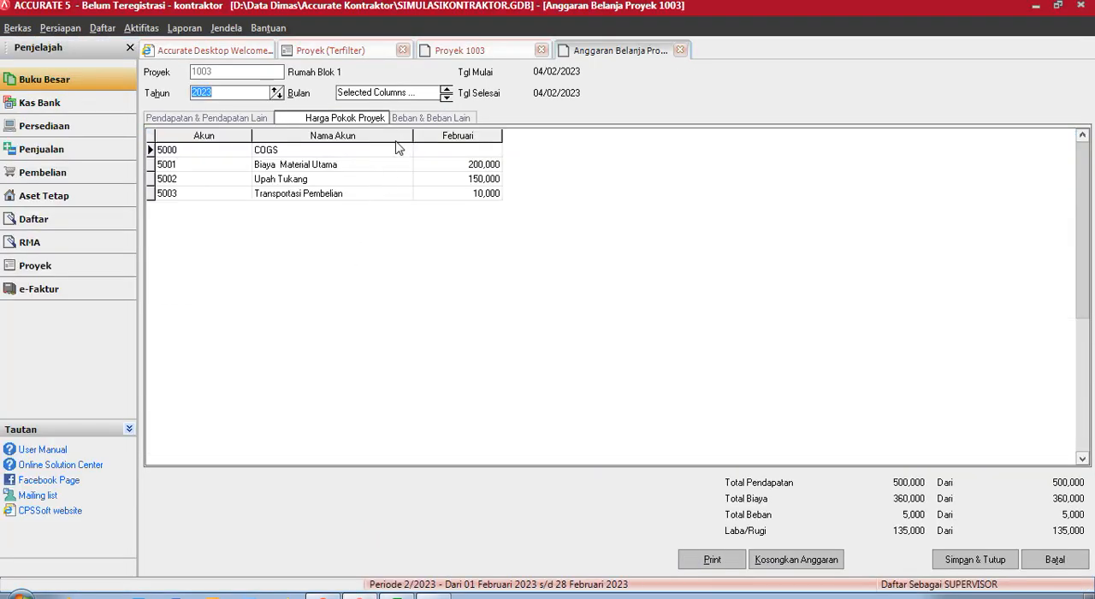
- Check the project's expense budget, then close the budget, the project record and the project list
{"action": "left_click", "coordinate": [423, 122]}
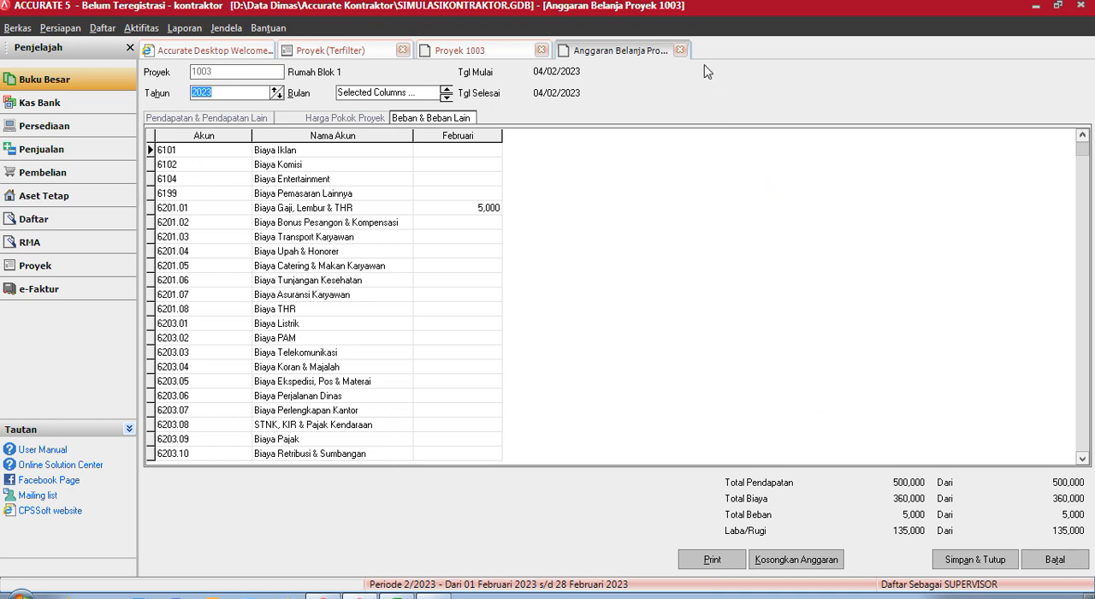
{"action": "left_click", "coordinate": [680, 49]}
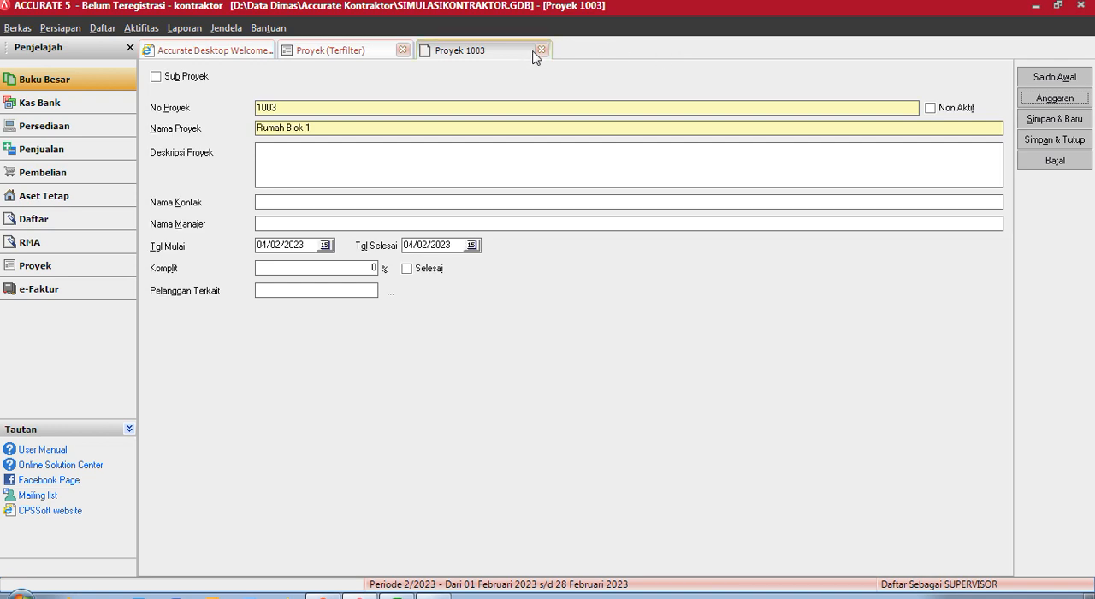
{"action": "left_click", "coordinate": [540, 50]}
{"action": "left_click", "coordinate": [403, 51]}
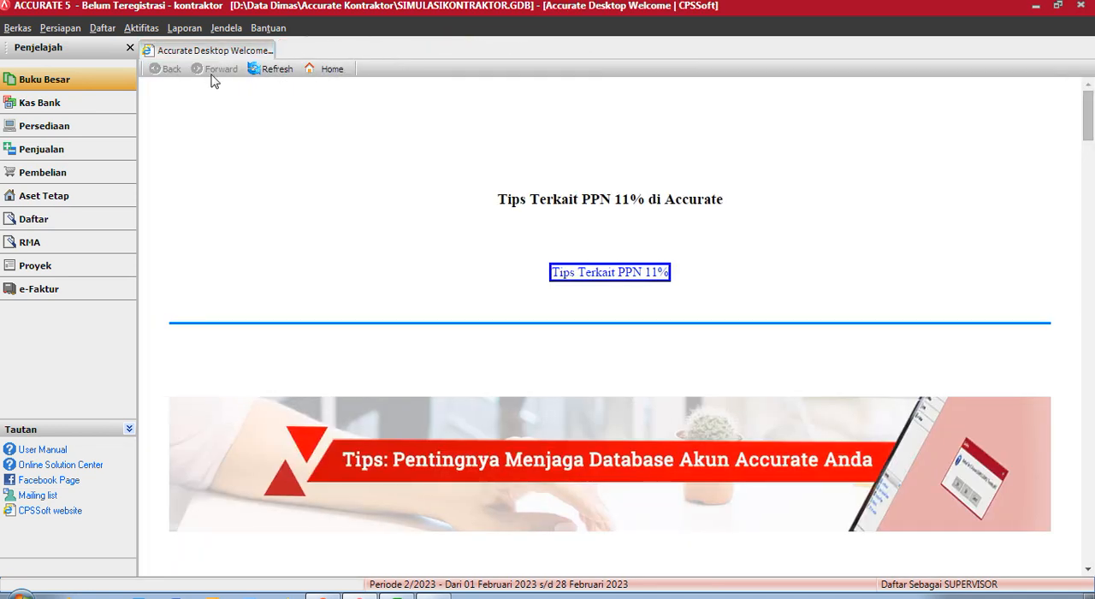
- Create a non-inventory item described as Tagihan Proyek with the unit LOT
{"action": "left_click", "coordinate": [29, 125]}
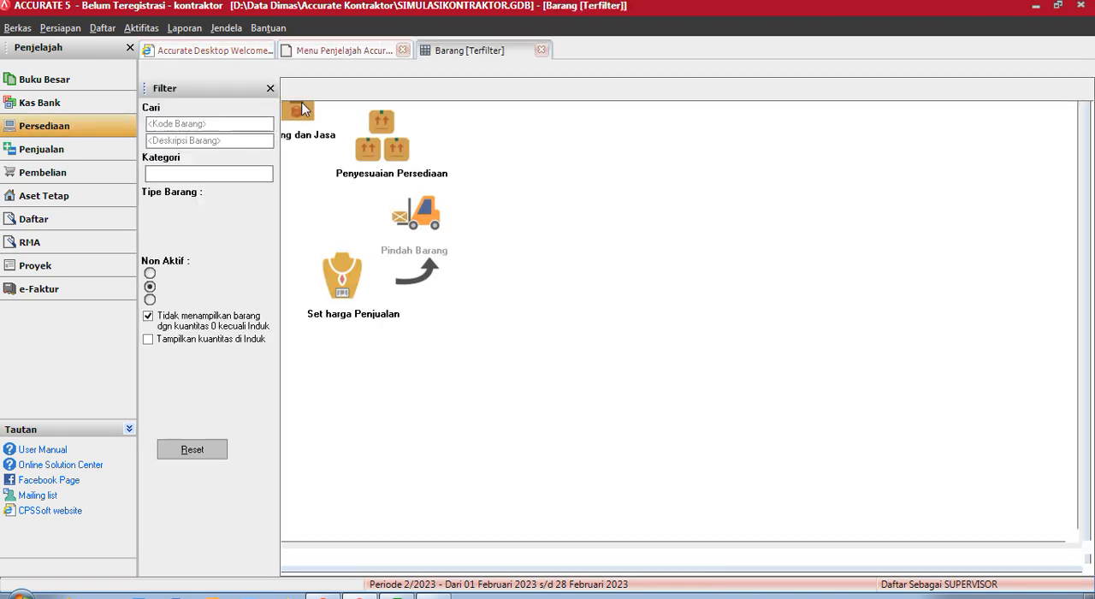
{"action": "left_click", "coordinate": [164, 70]}
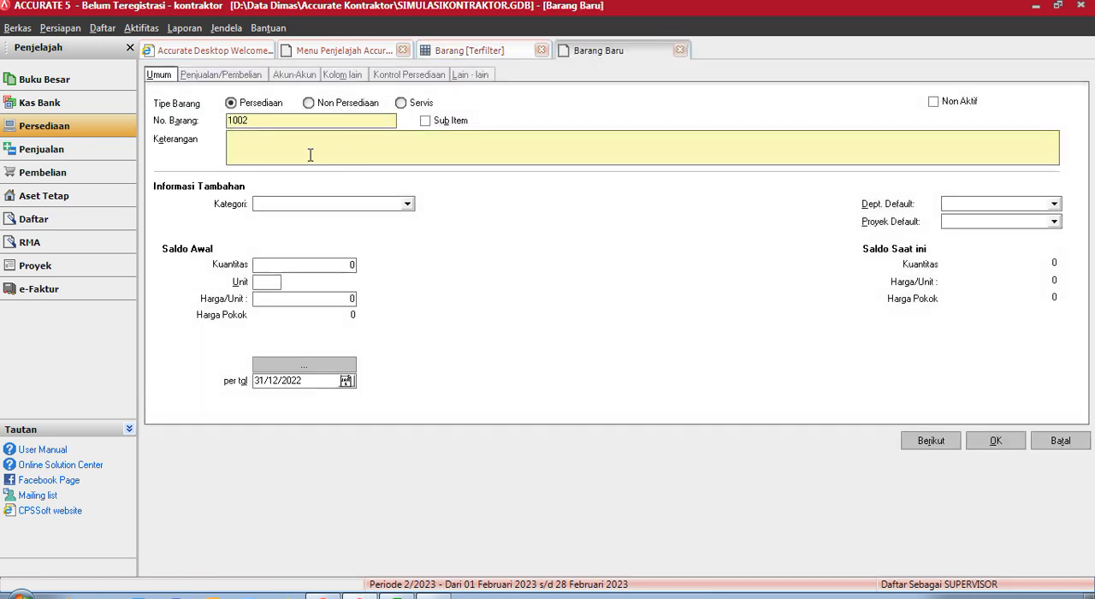
{"action": "left_click", "coordinate": [327, 104]}
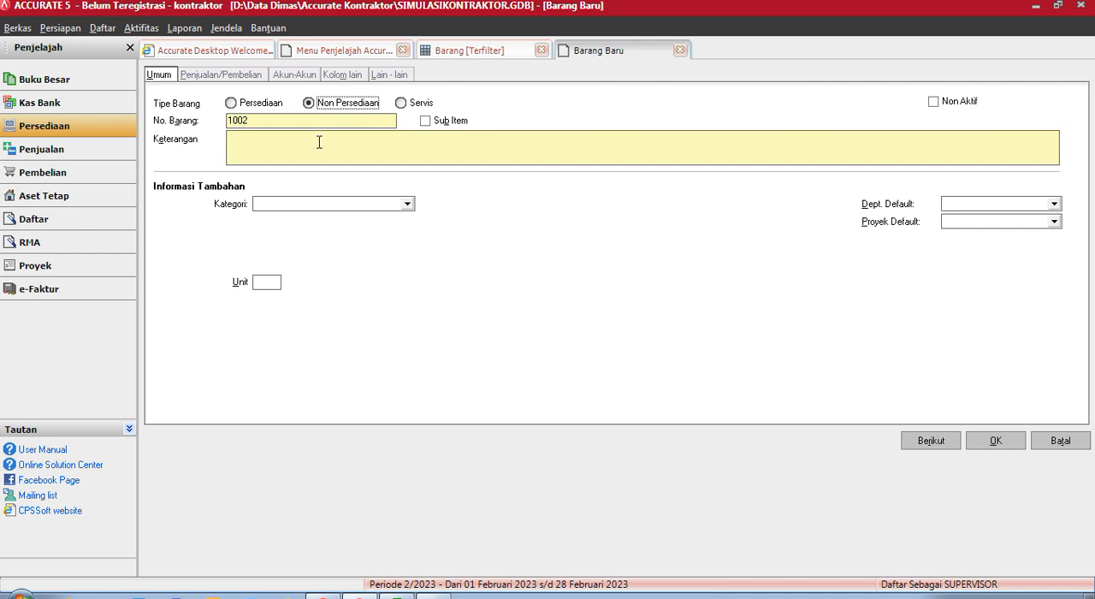
{"action": "left_click", "coordinate": [319, 142]}
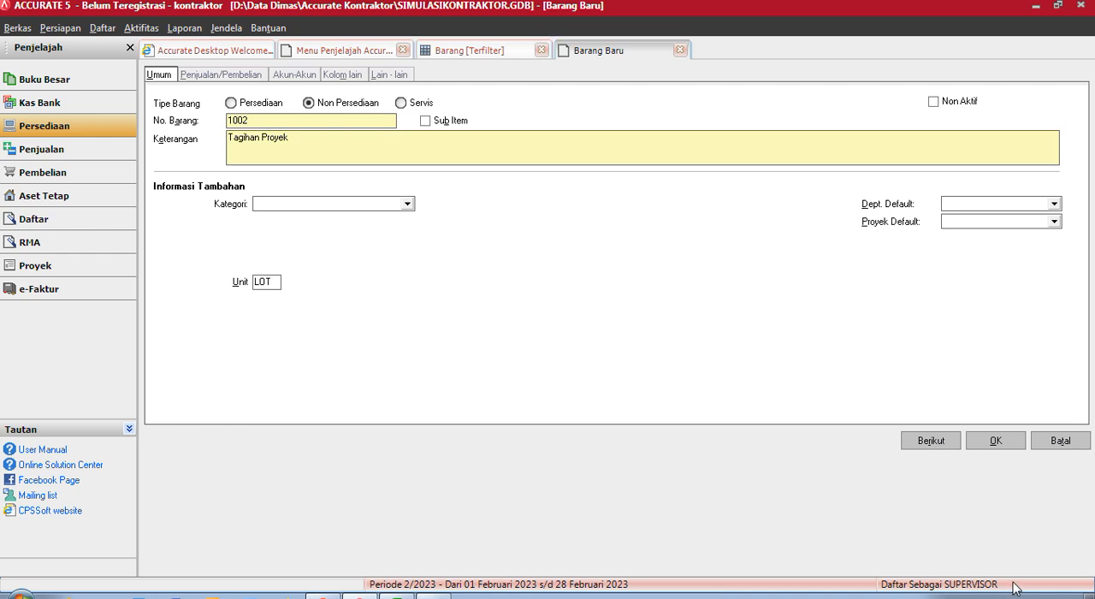
- Save Tagihan Proyek with Pendapatan Proyek as its sales account and include zero-quantity items in the item list
{"action": "left_click", "coordinate": [293, 76]}
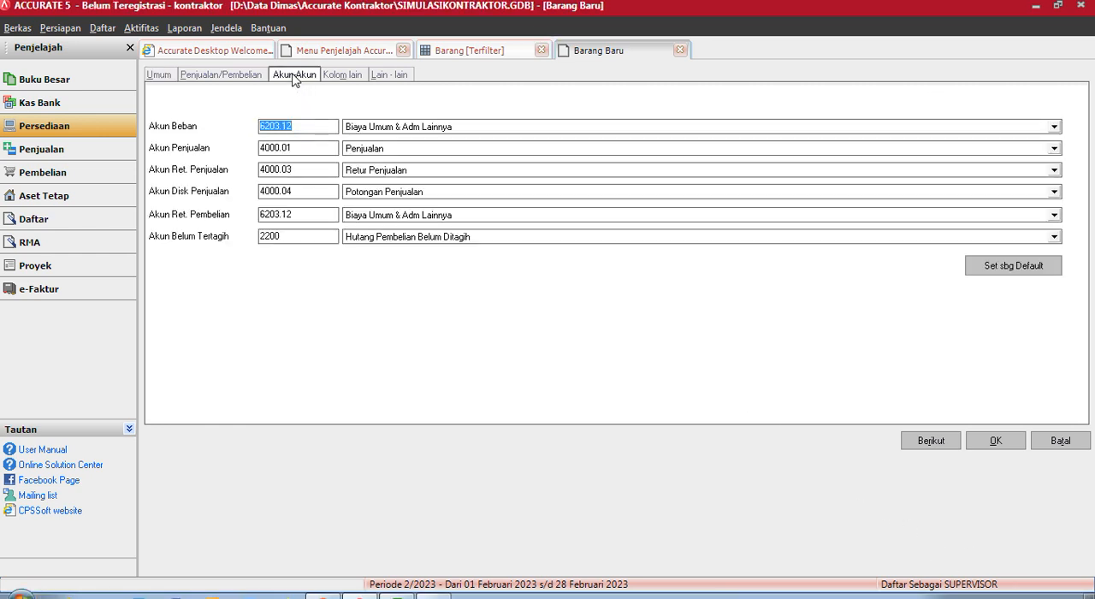
{"action": "left_click", "coordinate": [432, 152]}
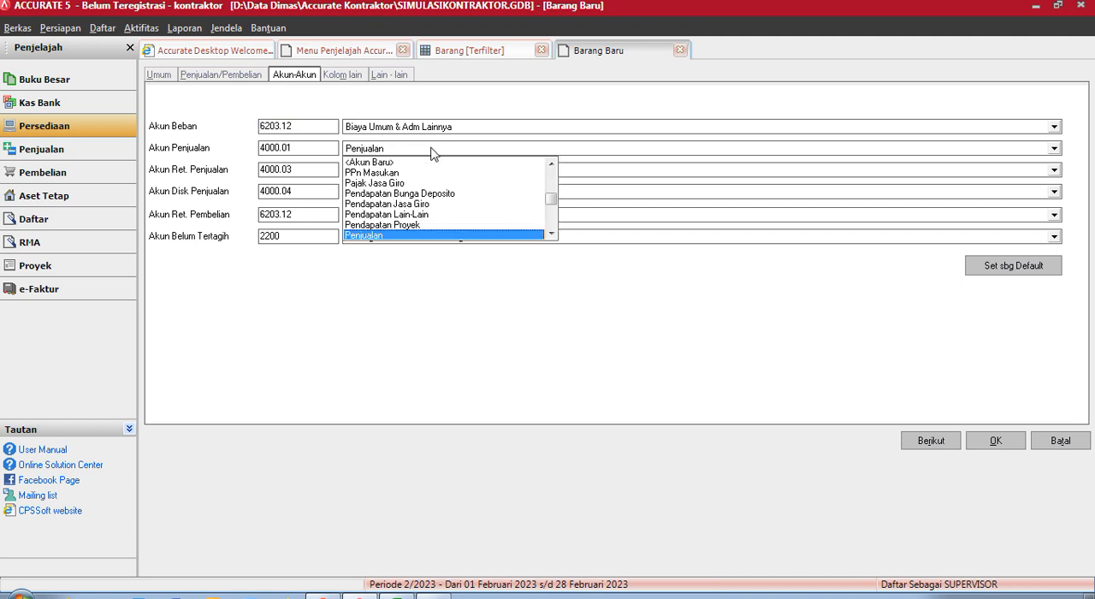
{"action": "left_click", "coordinate": [420, 224]}
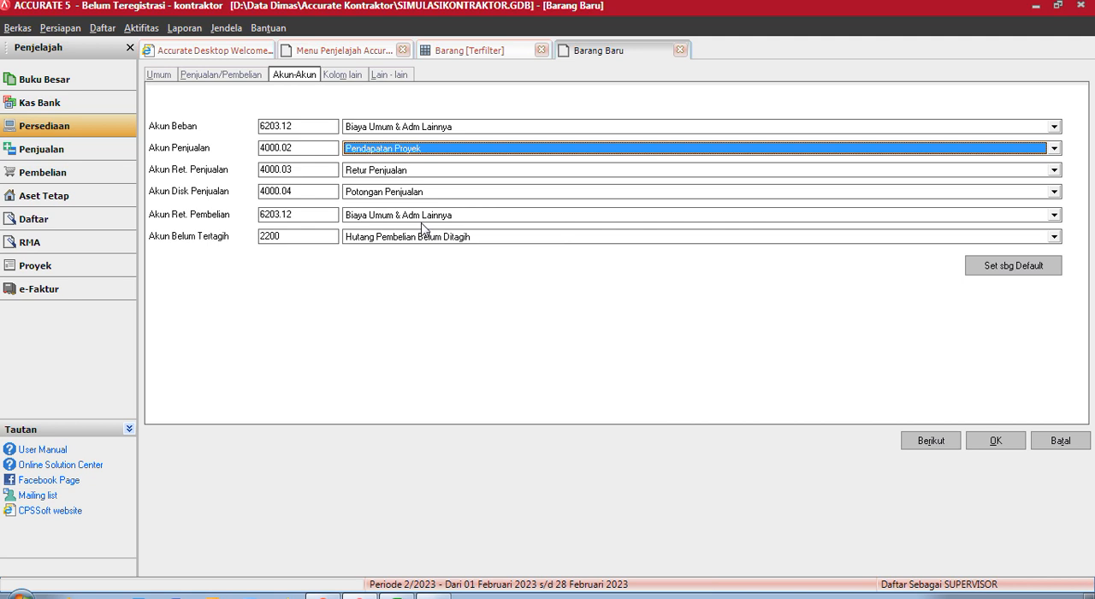
{"action": "left_click", "coordinate": [1005, 569]}
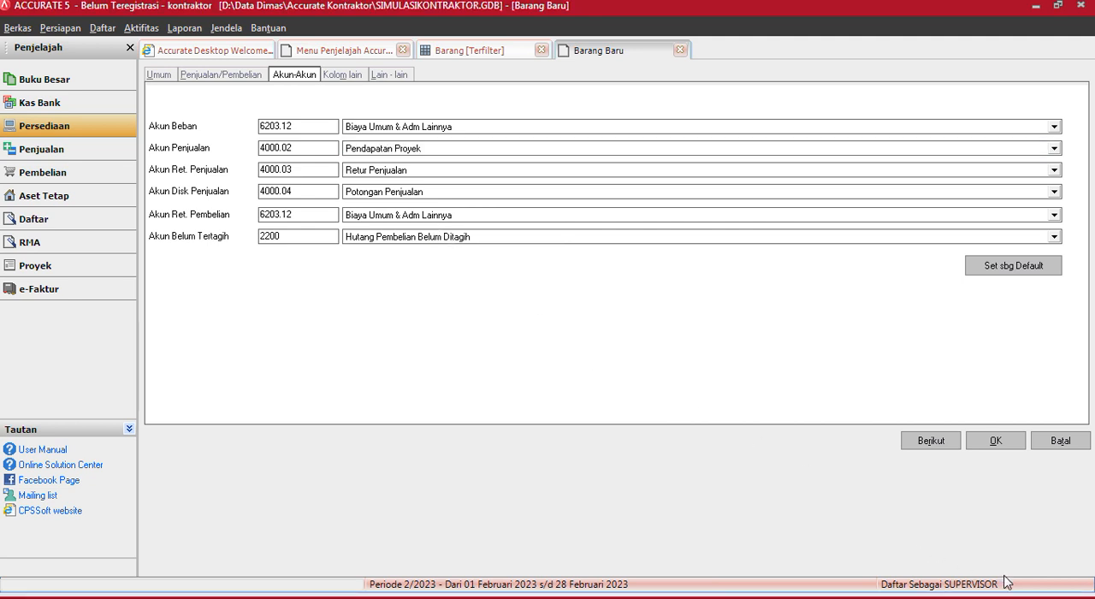
{"action": "left_click", "coordinate": [997, 441]}
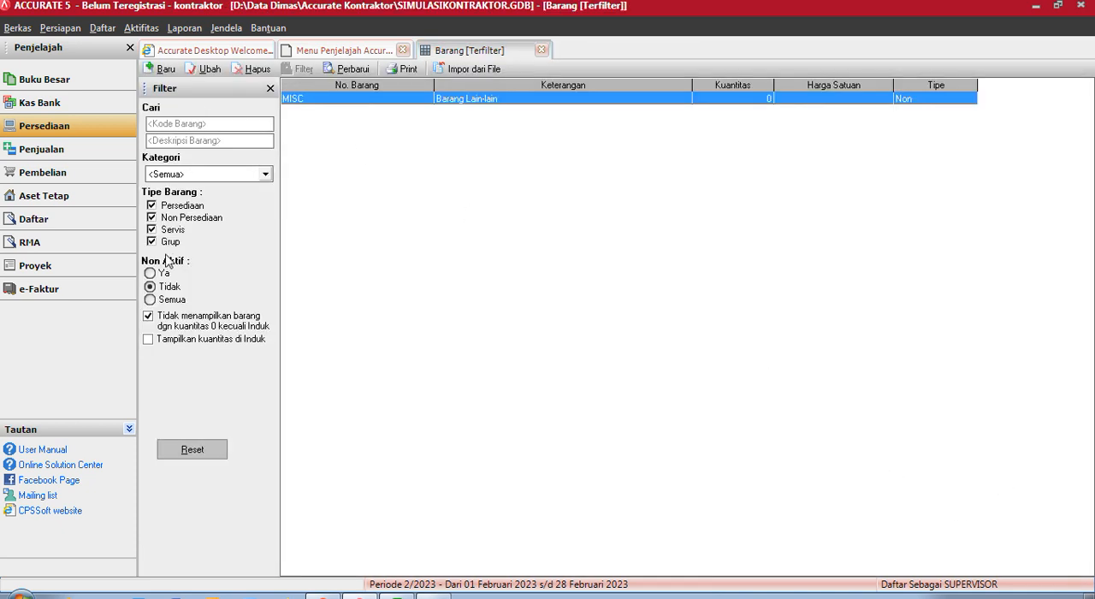
{"action": "left_click", "coordinate": [149, 317]}
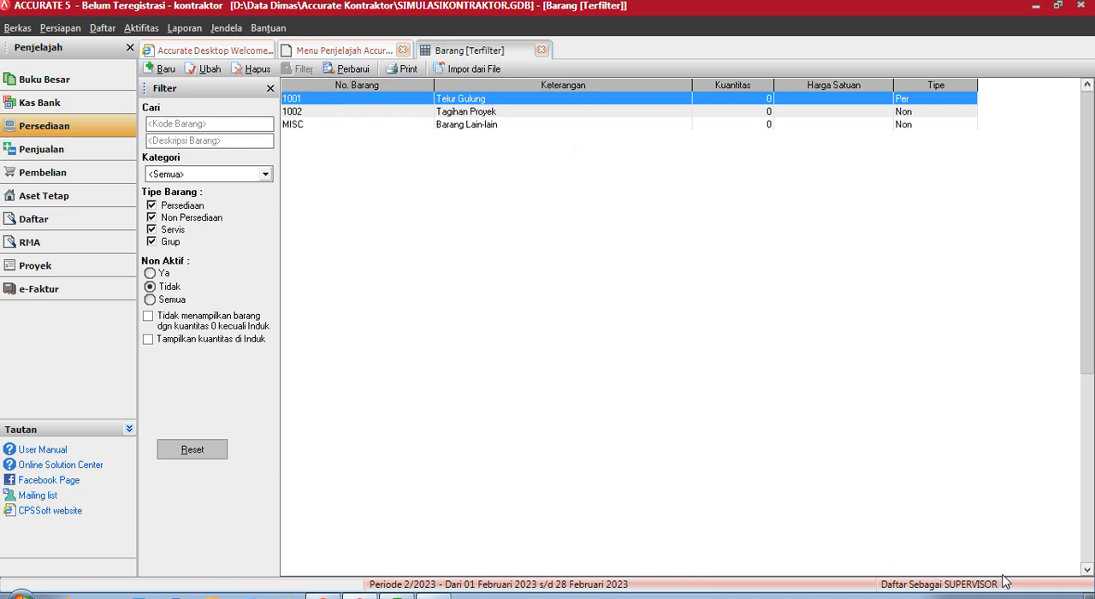
- Start another non-inventory item and describe it as Tagihan Material
{"action": "left_click", "coordinate": [149, 70]}
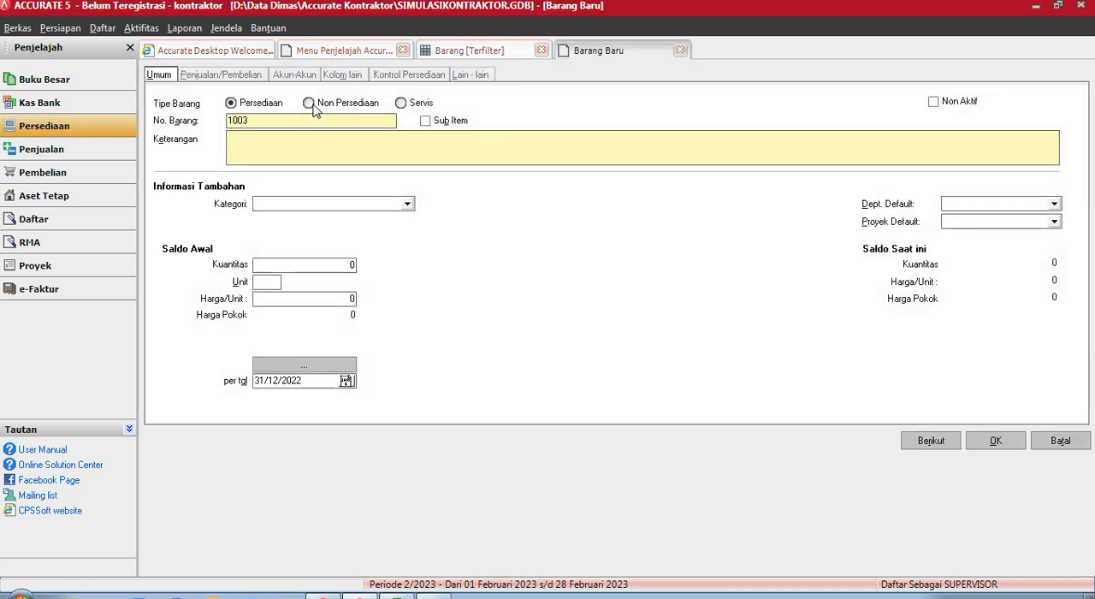
{"action": "left_click", "coordinate": [308, 103]}
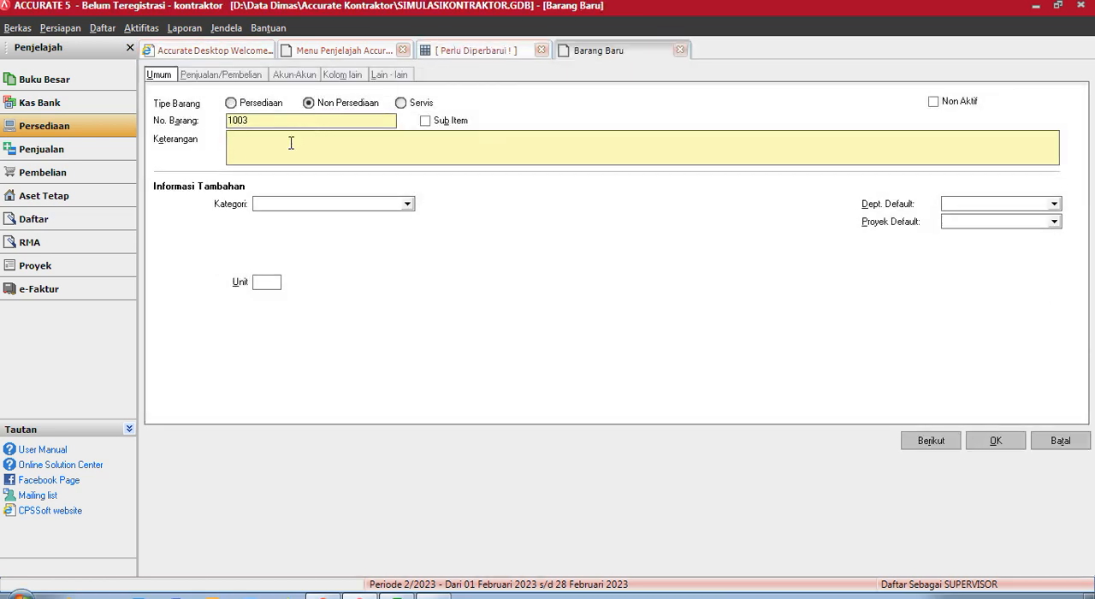
{"action": "left_click", "coordinate": [291, 143]}
{"action": "type", "text": "Tagihan Material"}
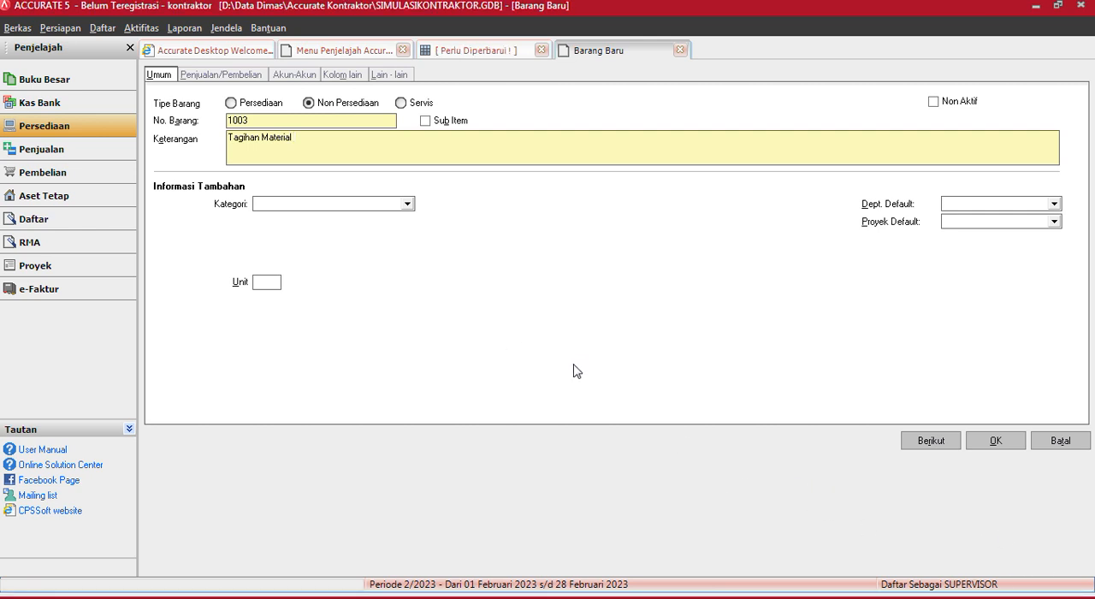
- Open the account settings of Tagihan Material and search the expense account choices for Biaya Upah and Upah Tukang
{"action": "left_click", "coordinate": [313, 79]}
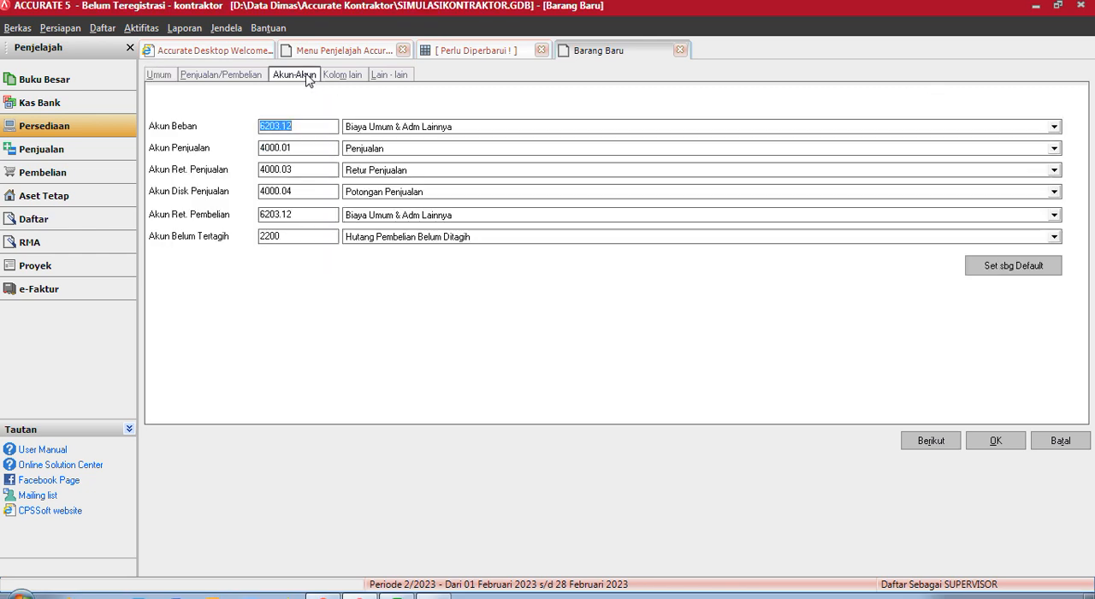
{"action": "left_click", "coordinate": [446, 126]}
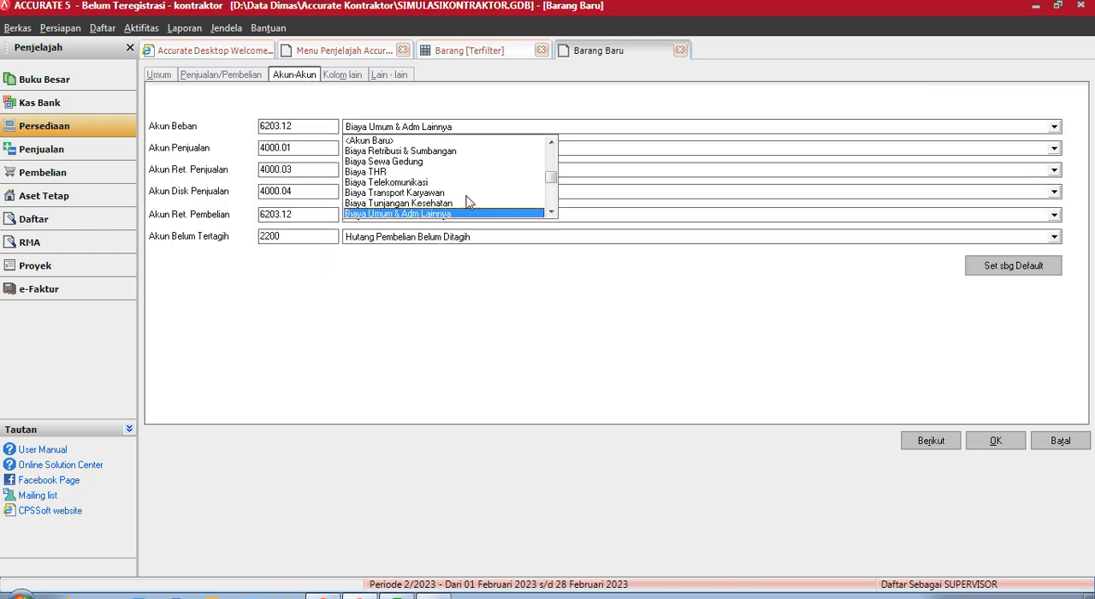
{"action": "type", "text": "Biaya Upah"}
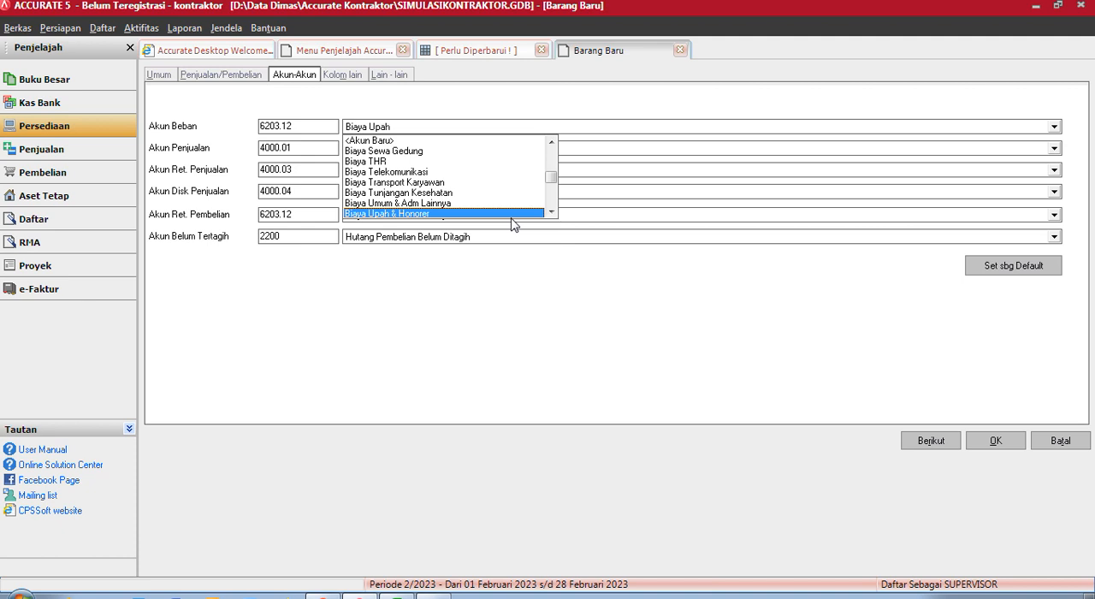
{"action": "scroll", "coordinate": [513, 224], "scroll_direction": "down", "scroll_amount": 1}
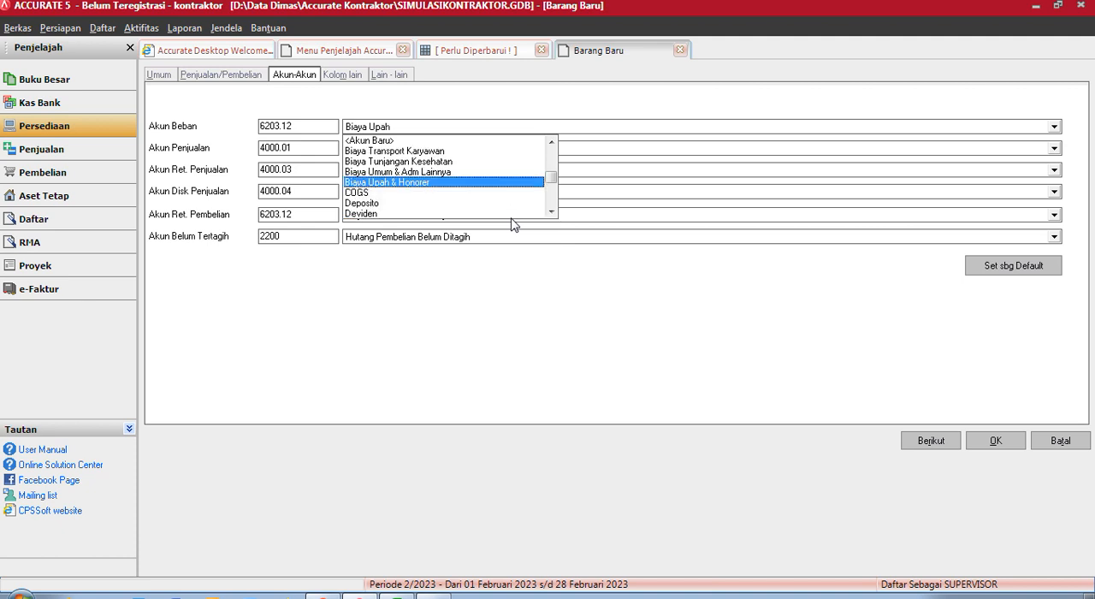
{"action": "left_click", "coordinate": [404, 128]}
{"action": "left_click", "coordinate": [408, 132]}
{"action": "left_click", "coordinate": [410, 131]}
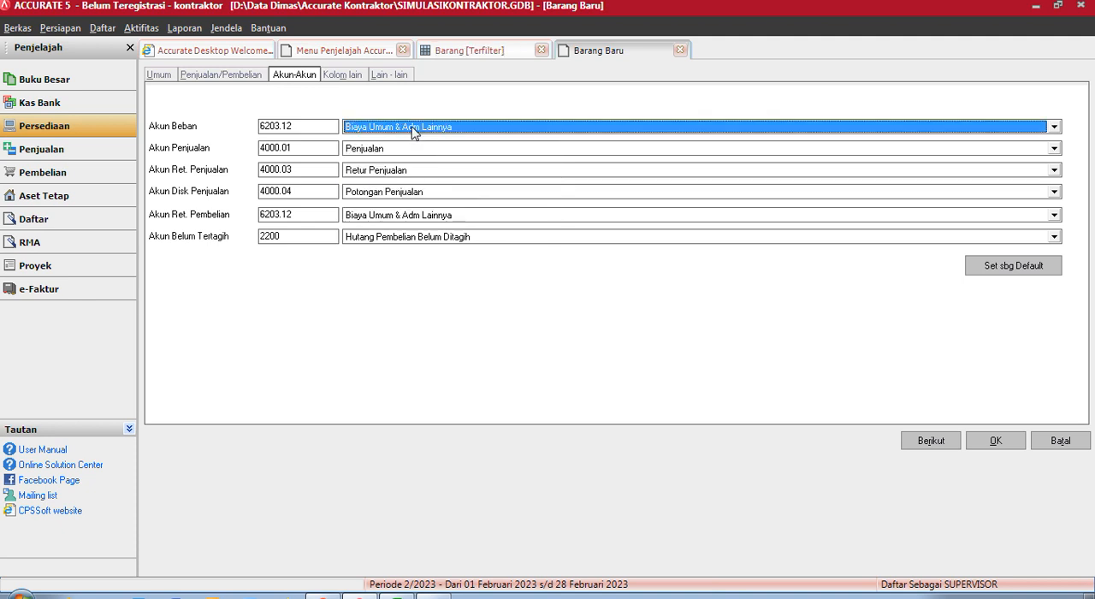
{"action": "type", "text": "Upah"}
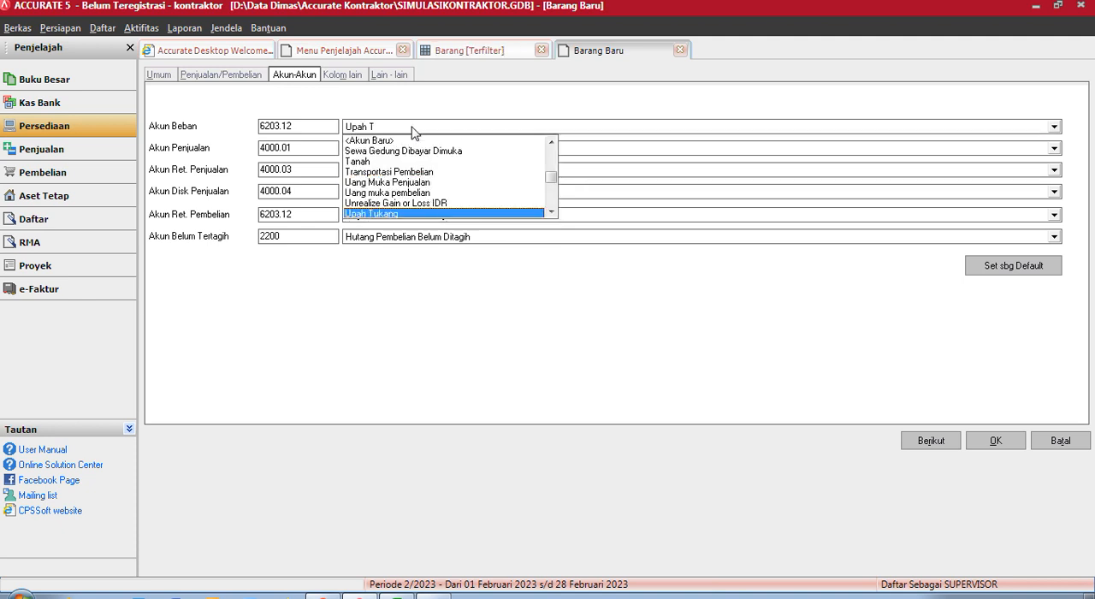
{"action": "type", "text": " T"}
{"action": "left_click", "coordinate": [412, 127]}
{"action": "left_click", "coordinate": [413, 126]}
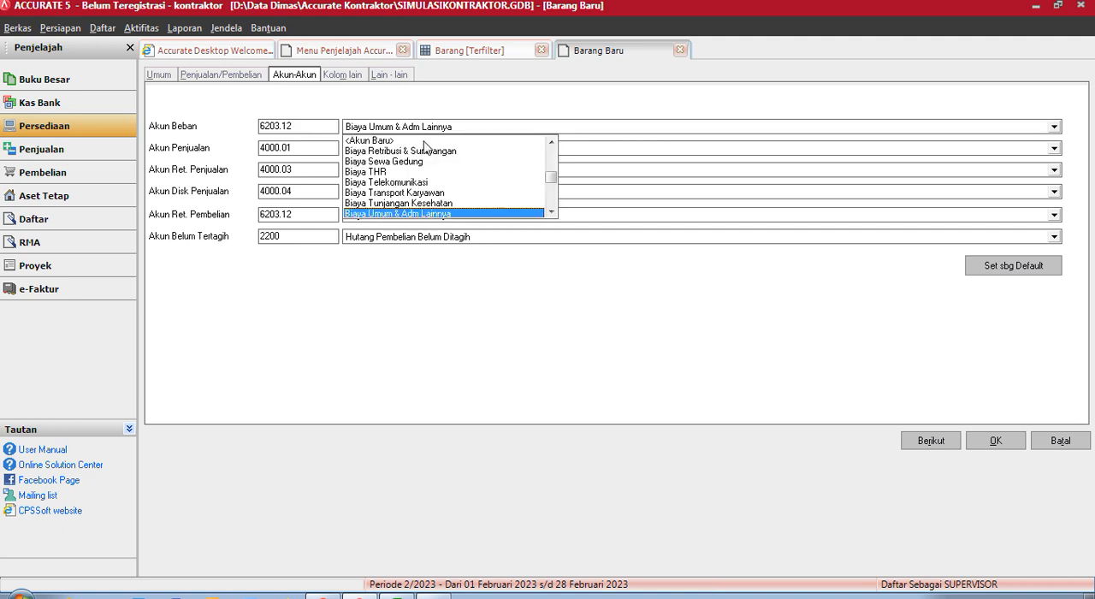
- Set the item's expense account (Akun Beban) to Biaya Upah & Honorer
{"action": "type", "text": "Upah"}
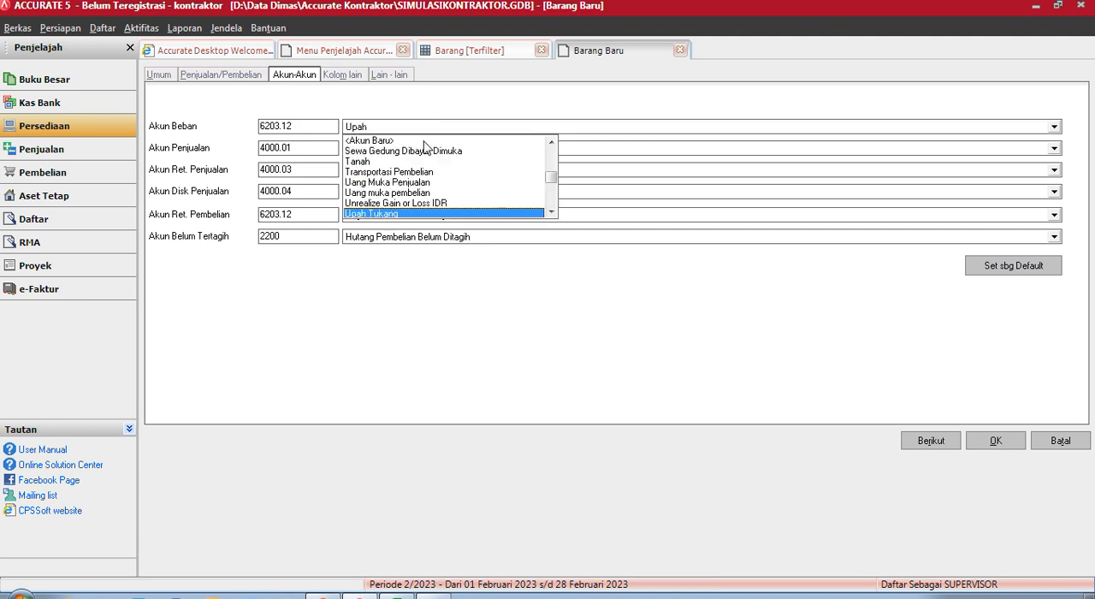
{"action": "key", "text": "BackSpace"}
{"action": "key", "text": "BackSpace"}
{"action": "key", "text": "BackSpace"}
{"action": "key", "text": "BackSpace"}
{"action": "type", "text": "B"}
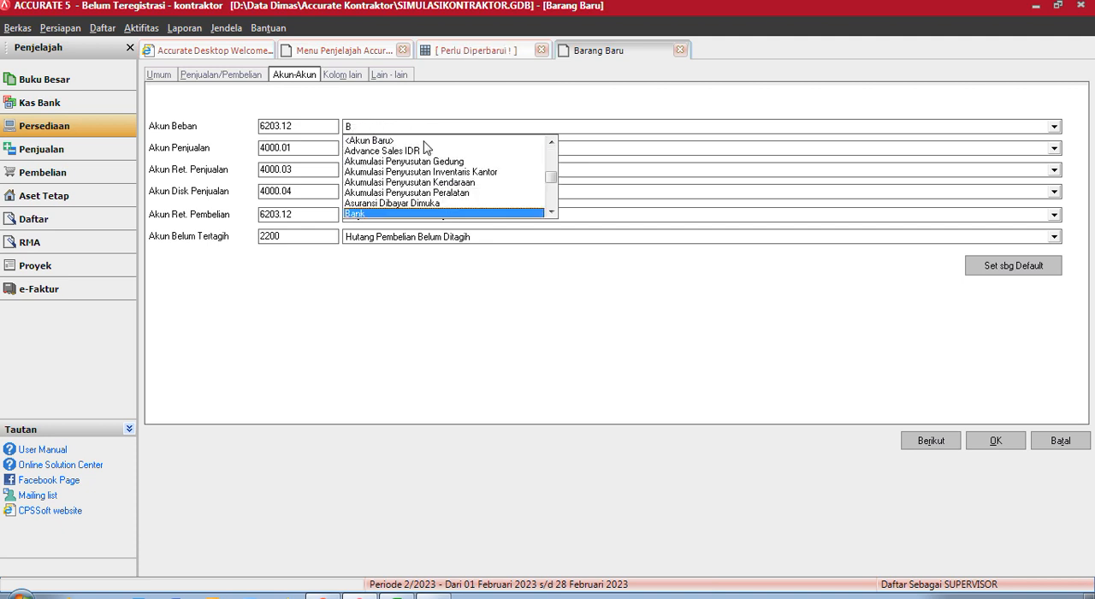
{"action": "type", "text": "iaya Upah"}
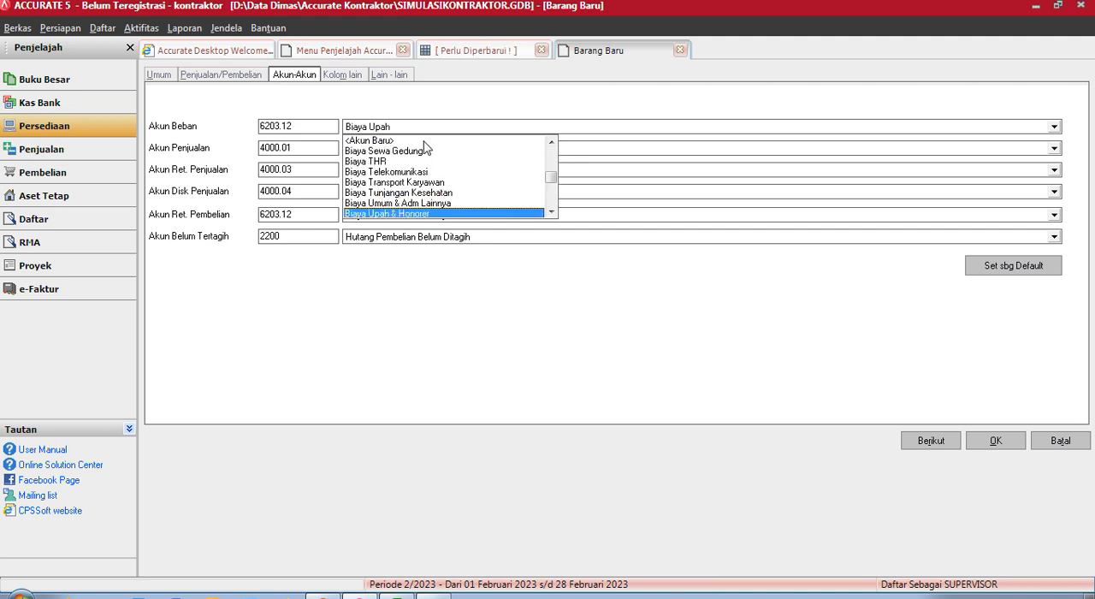
{"action": "scroll", "coordinate": [424, 147], "scroll_direction": "down", "scroll_amount": 1}
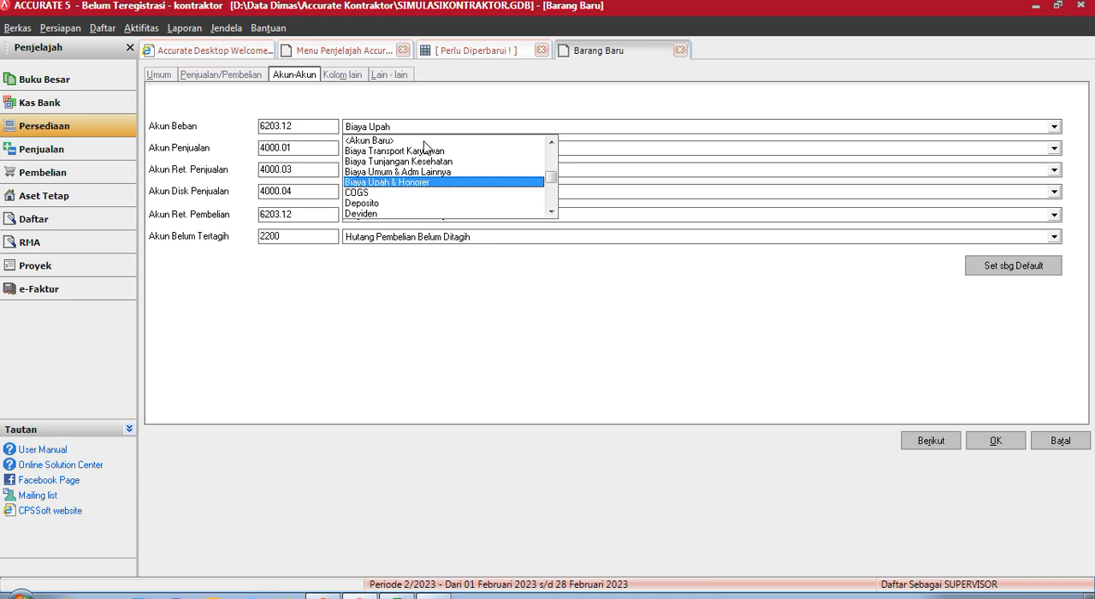
{"action": "key", "text": "Return"}
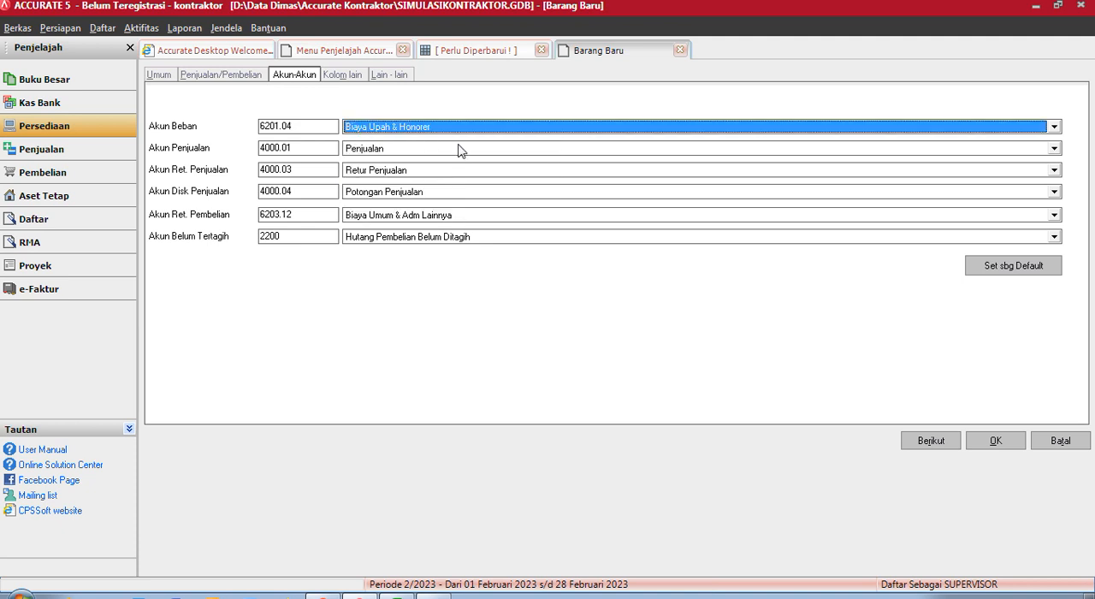
{"action": "left_click", "coordinate": [459, 132]}
{"action": "left_click_drag", "start_coordinate": [551, 178], "coordinate": [554, 210]}
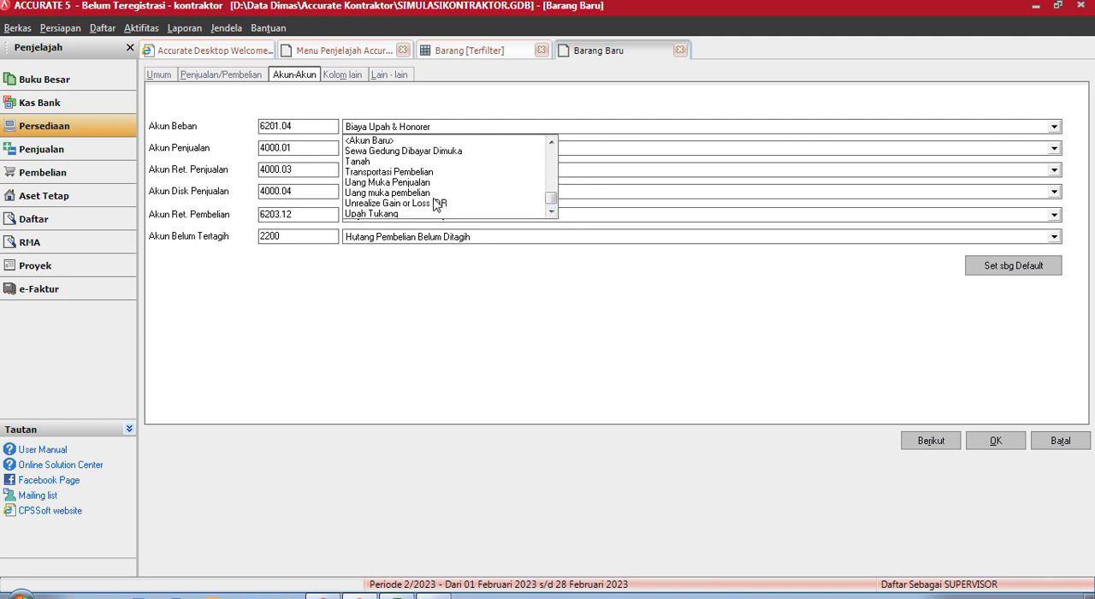
{"action": "left_click", "coordinate": [551, 142]}
{"action": "left_click", "coordinate": [551, 142]}
{"action": "left_click", "coordinate": [551, 142]}
{"action": "left_click", "coordinate": [551, 142]}
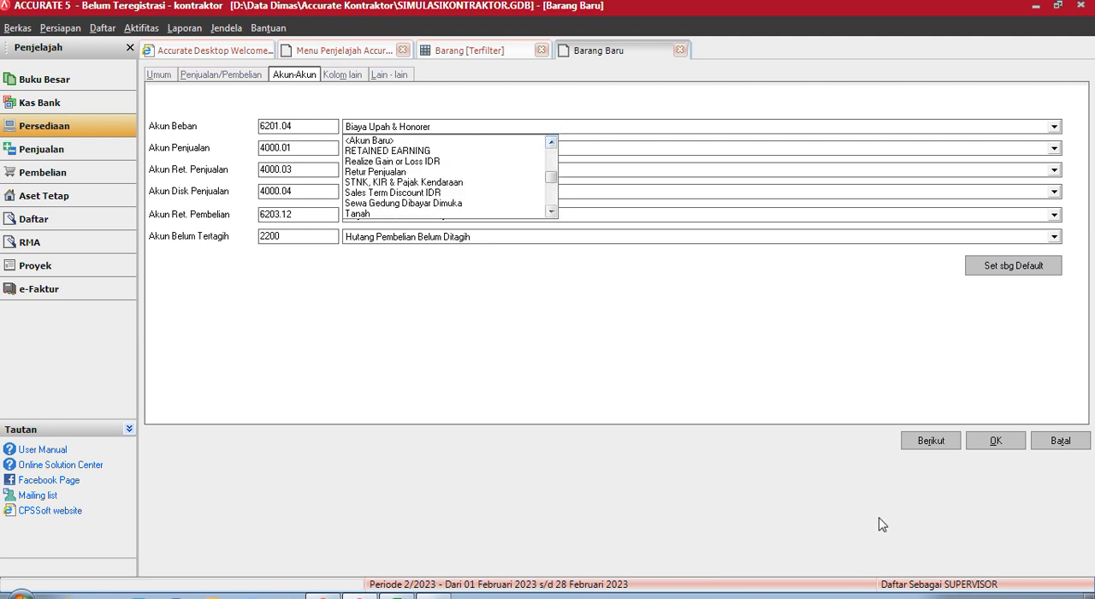
{"action": "left_click", "coordinate": [1013, 582]}
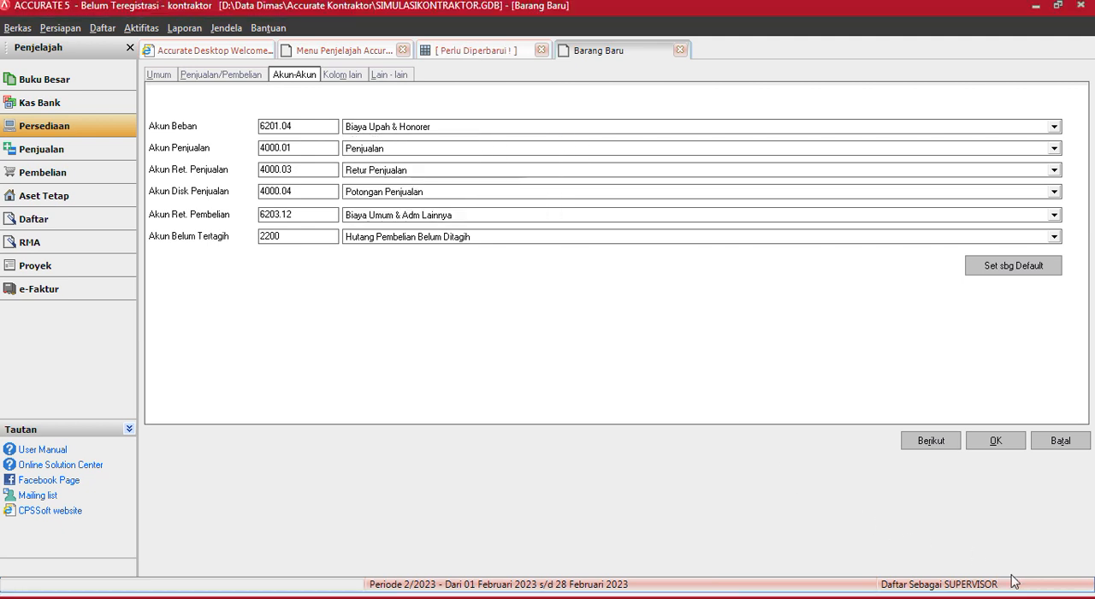
- Search the expense accounts for Biaya and assign Beban Lain-Lain as Akun Beban
{"action": "left_click", "coordinate": [446, 129]}
{"action": "type", "text": "Biaya"}
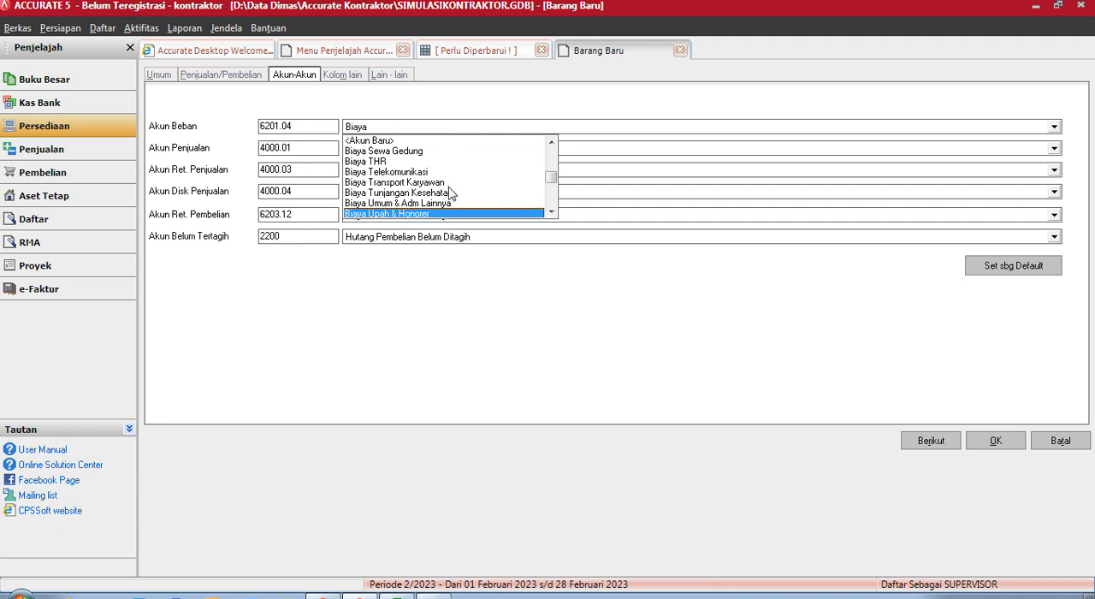
{"action": "left_click_drag", "start_coordinate": [553, 181], "coordinate": [553, 200]}
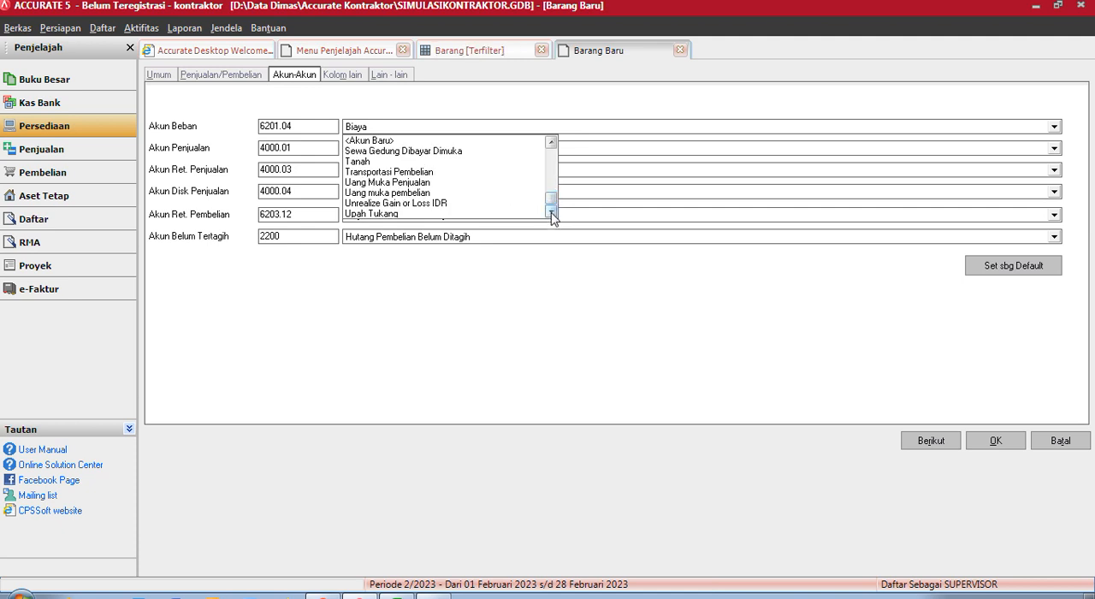
{"action": "type", "text": "ma"}
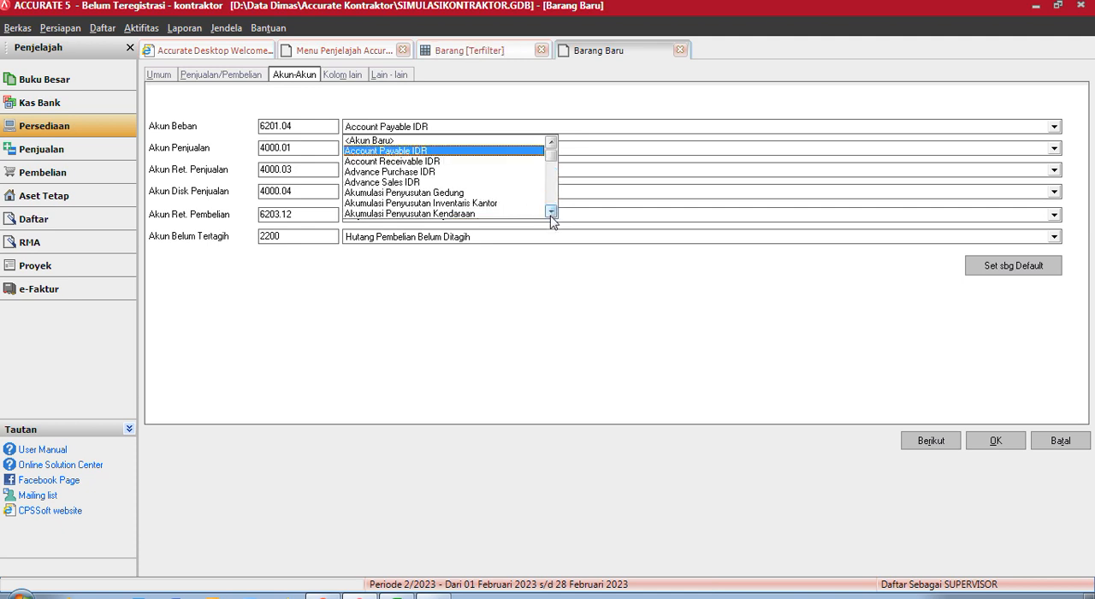
{"action": "type", "text": "Biaya"}
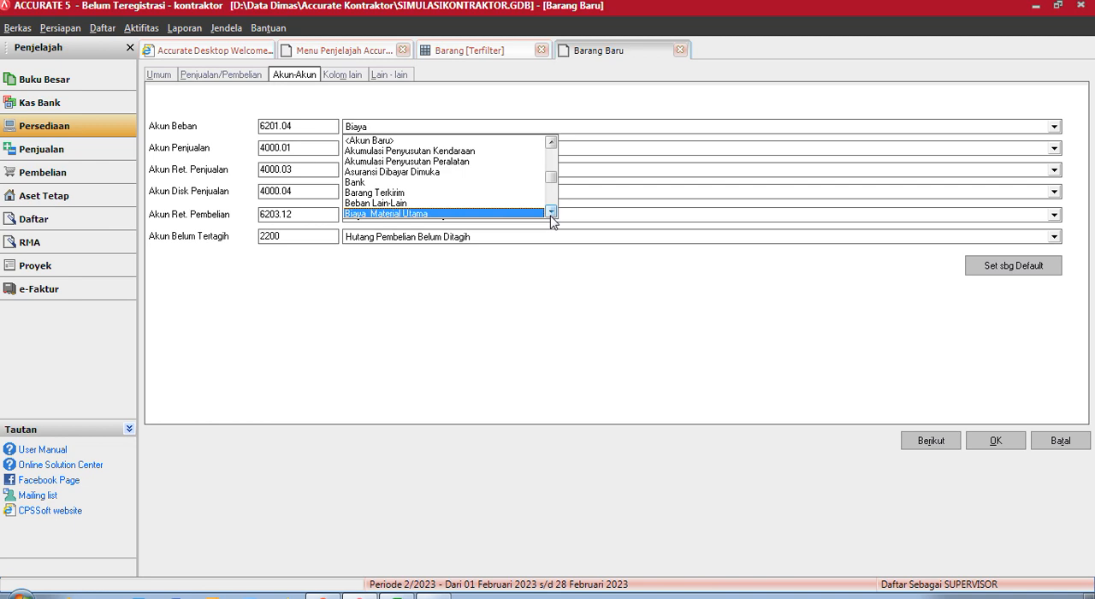
{"action": "left_click", "coordinate": [517, 206]}
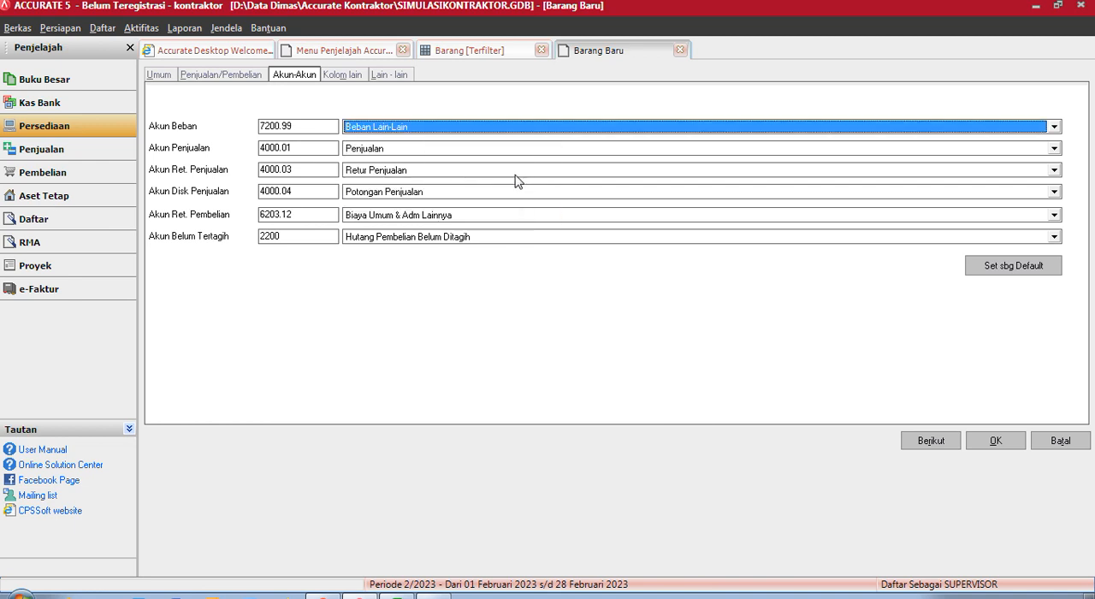
- Set the expense account (Akun Beban) of Tagihan Material to Biaya Material Utama
{"action": "left_click", "coordinate": [528, 130]}
{"action": "type", "text": "Biaya"}
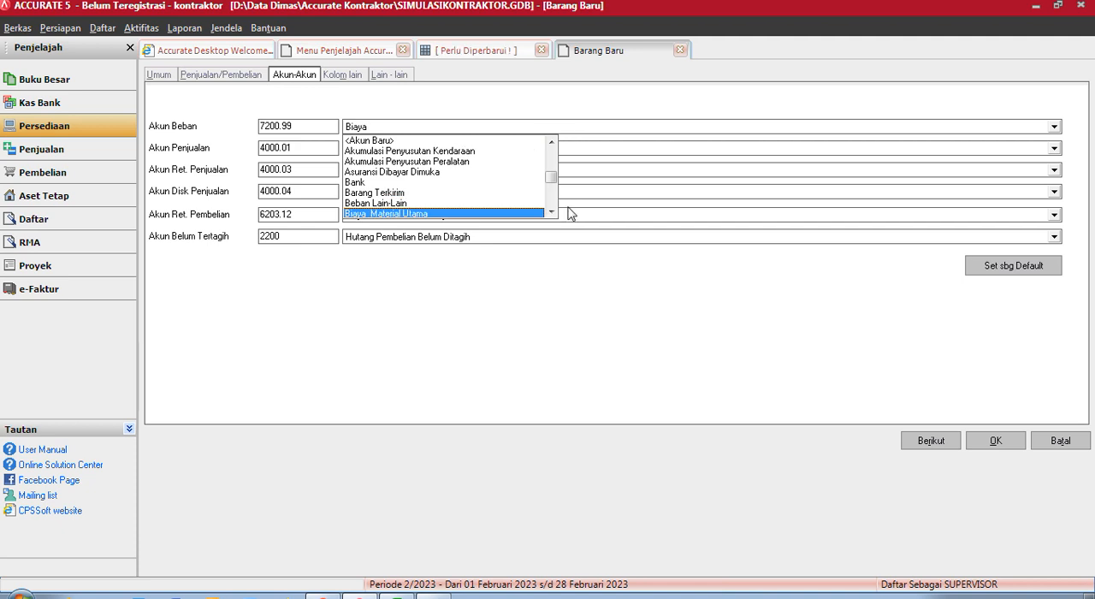
{"action": "left_click", "coordinate": [518, 210]}
{"action": "left_click", "coordinate": [518, 213]}
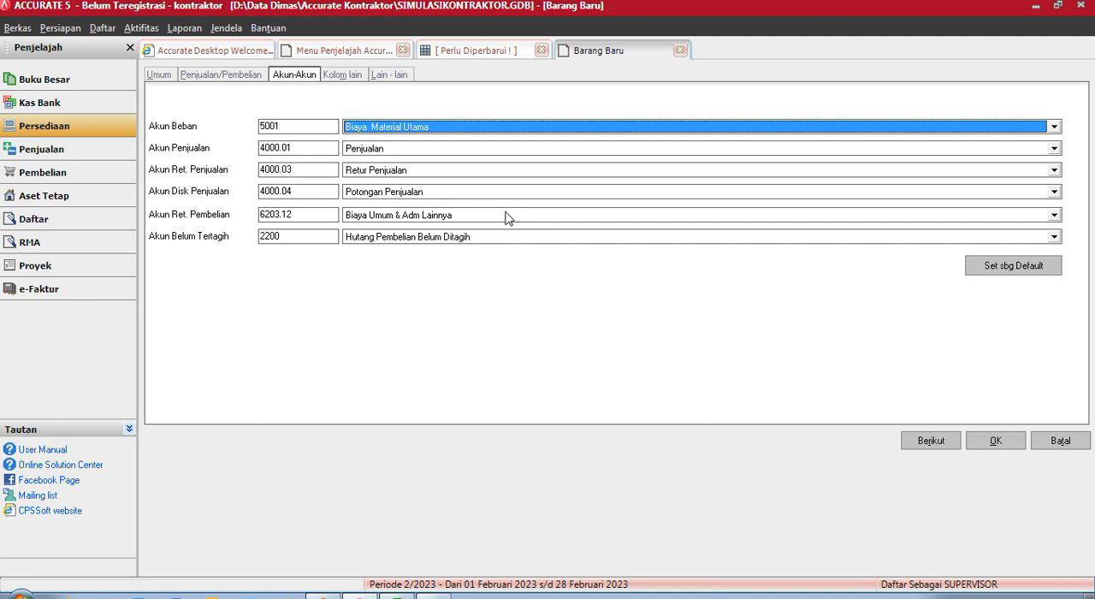
- Search and browse the purchase return account (Akun Ret. Pembelian) choices for the accounts beginning with Biaya
{"action": "left_click", "coordinate": [505, 215]}
{"action": "type", "text": "Bia"}
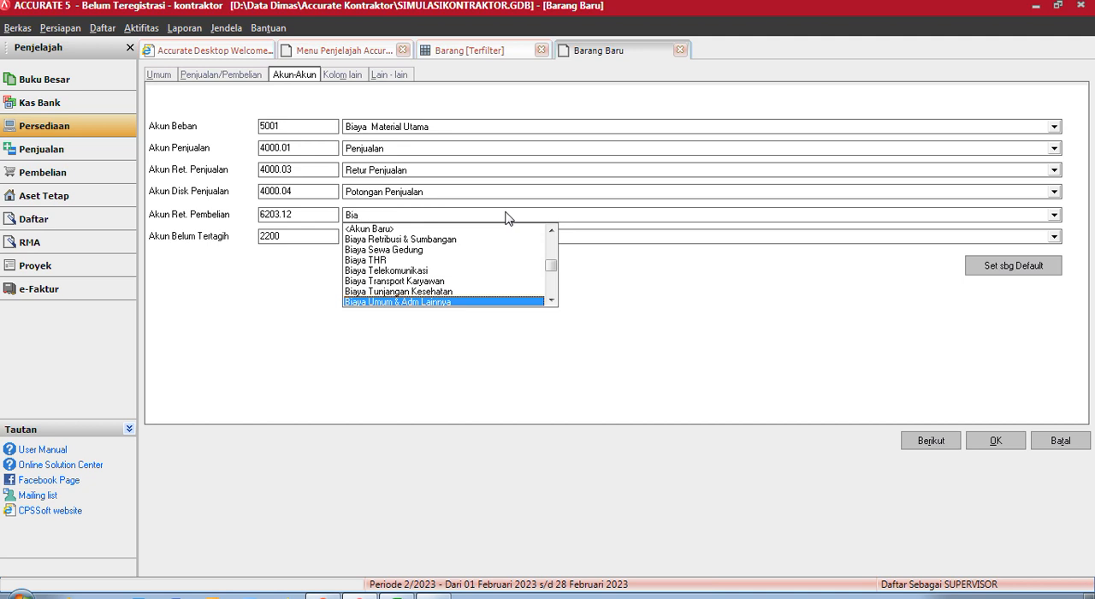
{"action": "type", "text": "ya"}
{"action": "scroll", "coordinate": [506, 217], "scroll_direction": "down", "scroll_amount": 1}
{"action": "type", "text": "A"}
{"action": "key", "text": "BackSpace"}
{"action": "scroll", "coordinate": [505, 217], "scroll_direction": "down", "scroll_amount": 1}
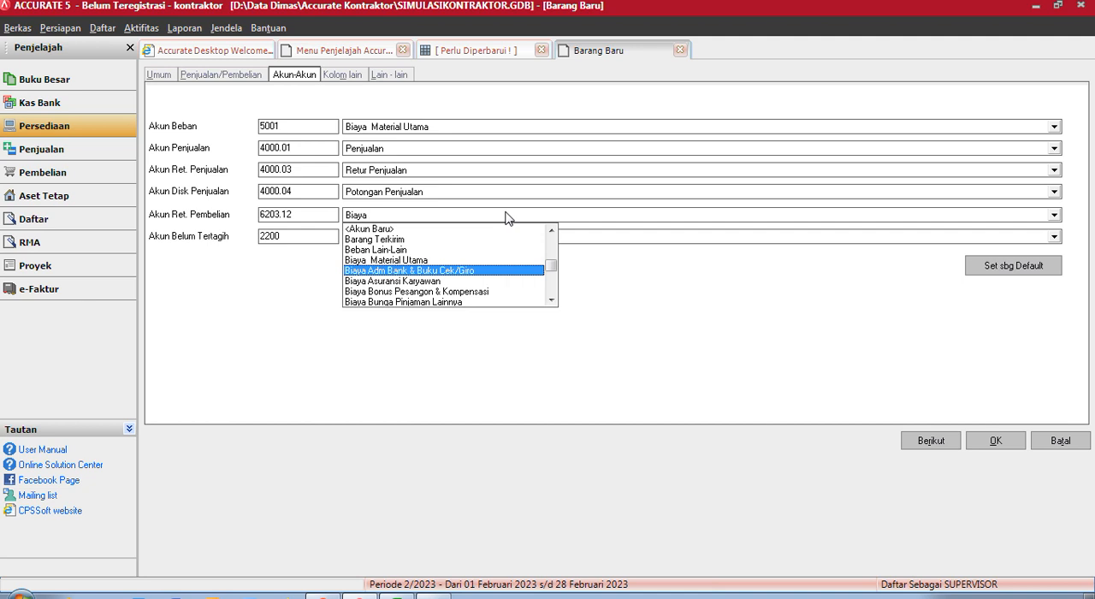
{"action": "type", "text": "U"}
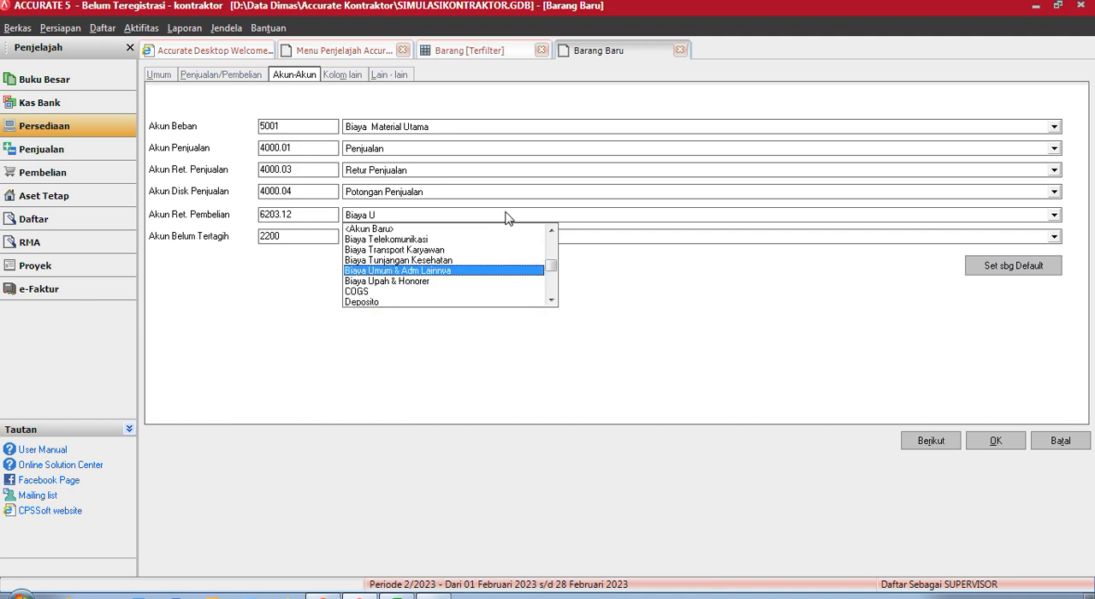
{"action": "type", "text": "m"}
{"action": "left_click", "coordinate": [552, 231]}
{"action": "left_click", "coordinate": [551, 231]}
{"action": "left_click", "coordinate": [552, 231]}
{"action": "left_click", "coordinate": [552, 231]}
{"action": "left_click", "coordinate": [552, 231]}
{"action": "left_click", "coordinate": [552, 231]}
{"action": "left_click", "coordinate": [552, 231]}
{"action": "left_click", "coordinate": [551, 231]}
{"action": "left_click", "coordinate": [552, 231]}
{"action": "left_click", "coordinate": [552, 231]}
{"action": "left_click", "coordinate": [552, 231]}
{"action": "left_click", "coordinate": [552, 231]}
{"action": "left_click", "coordinate": [551, 231]}
{"action": "left_click", "coordinate": [552, 231]}
{"action": "left_click", "coordinate": [552, 231]}
{"action": "left_click", "coordinate": [552, 231]}
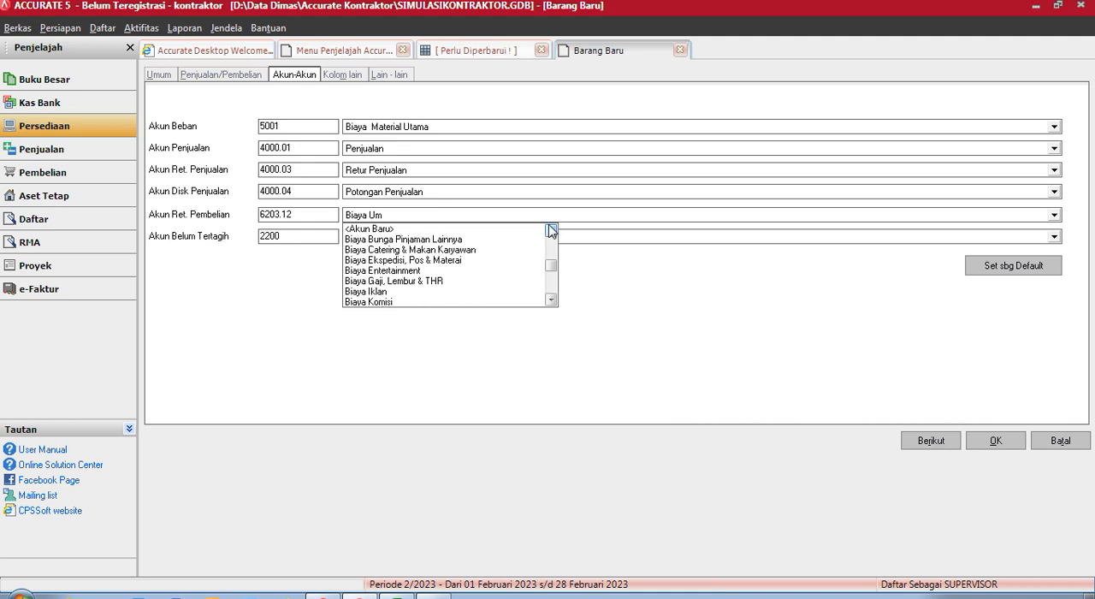
{"action": "left_click", "coordinate": [552, 231]}
{"action": "left_click", "coordinate": [552, 231]}
{"action": "left_click", "coordinate": [552, 231]}
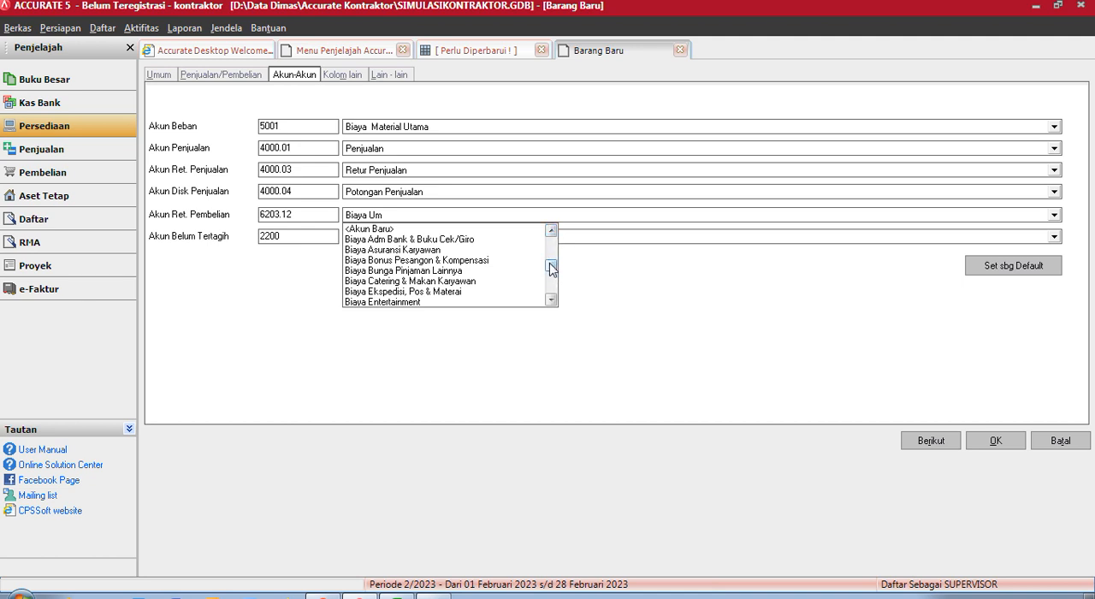
{"action": "left_click_drag", "start_coordinate": [552, 268], "coordinate": [552, 331]}
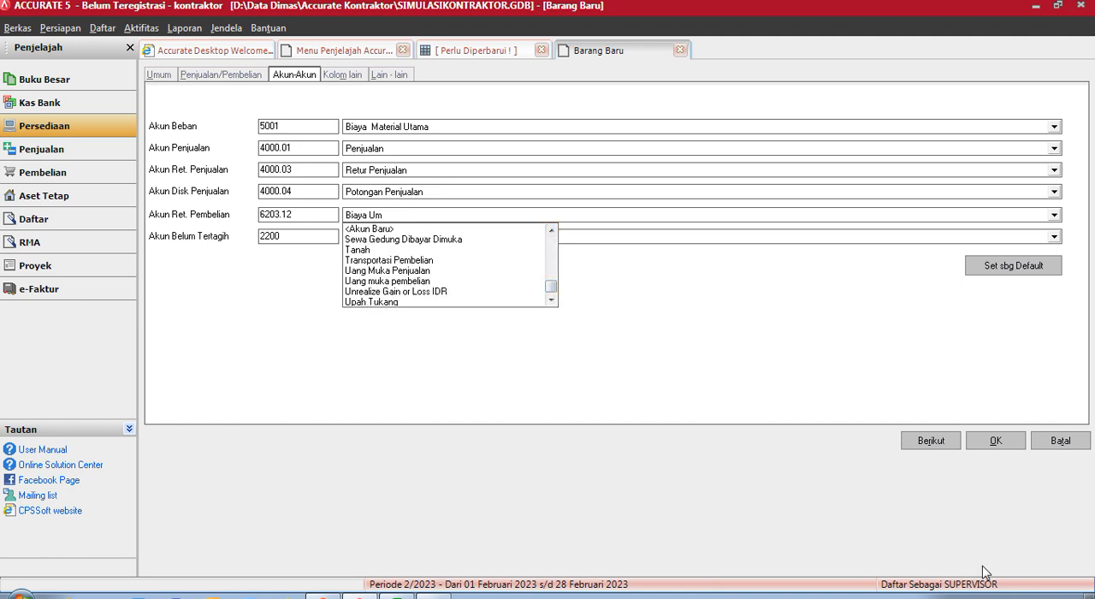
{"action": "left_click", "coordinate": [1012, 584]}
{"action": "left_click", "coordinate": [401, 216]}
{"action": "type", "text": "Bi"}
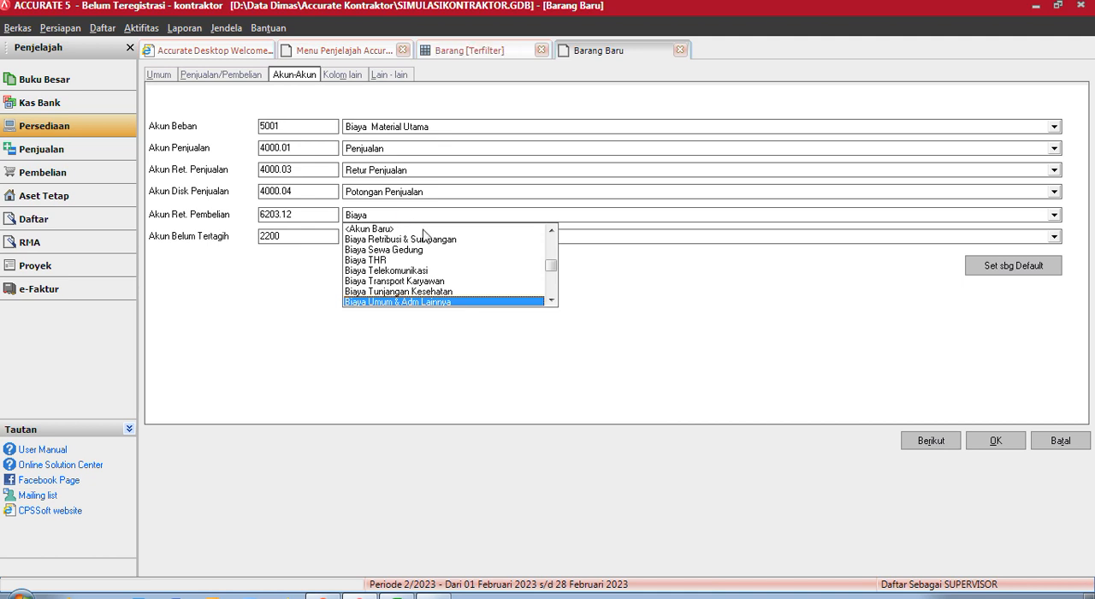
{"action": "scroll", "coordinate": [424, 234], "scroll_direction": "down", "scroll_amount": 1}
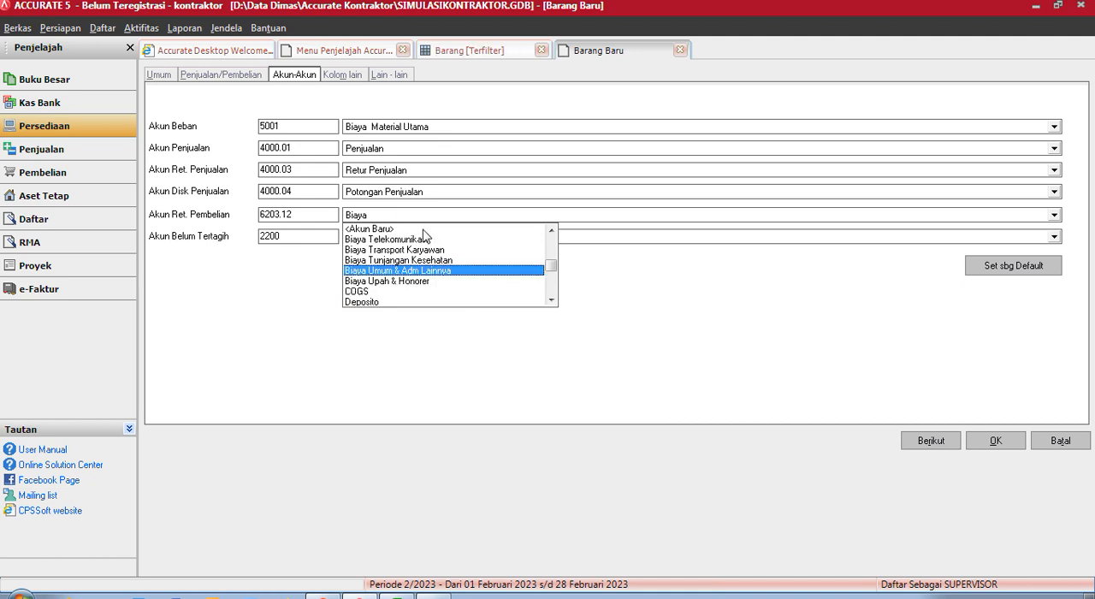
{"action": "type", "text": "A"}
{"action": "key", "text": "BackSpace"}
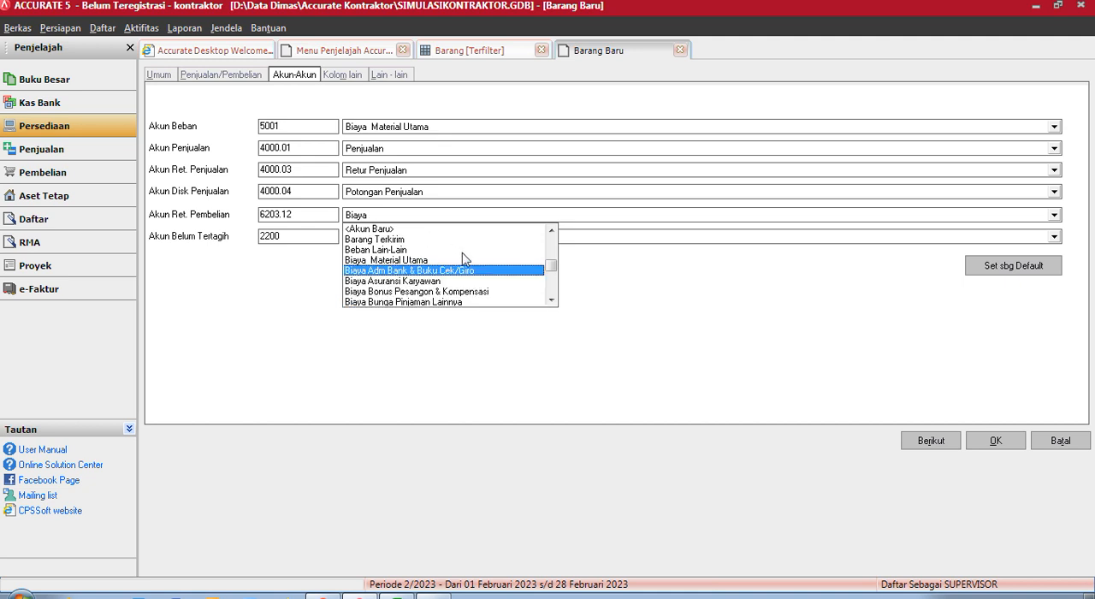
{"action": "left_click_drag", "start_coordinate": [553, 267], "coordinate": [558, 309]}
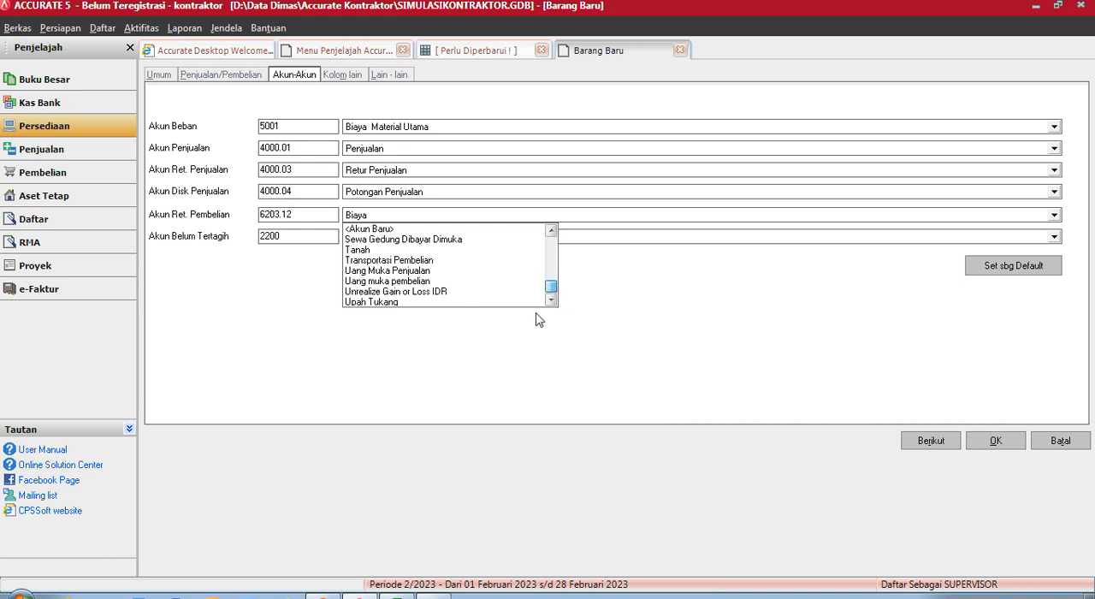
- Set the purchase return account (Akun Ret. Pembelian) to Biaya Material Utama and save the new item
{"action": "left_click", "coordinate": [429, 217]}
{"action": "left_click", "coordinate": [429, 218]}
{"action": "type", "text": "B"}
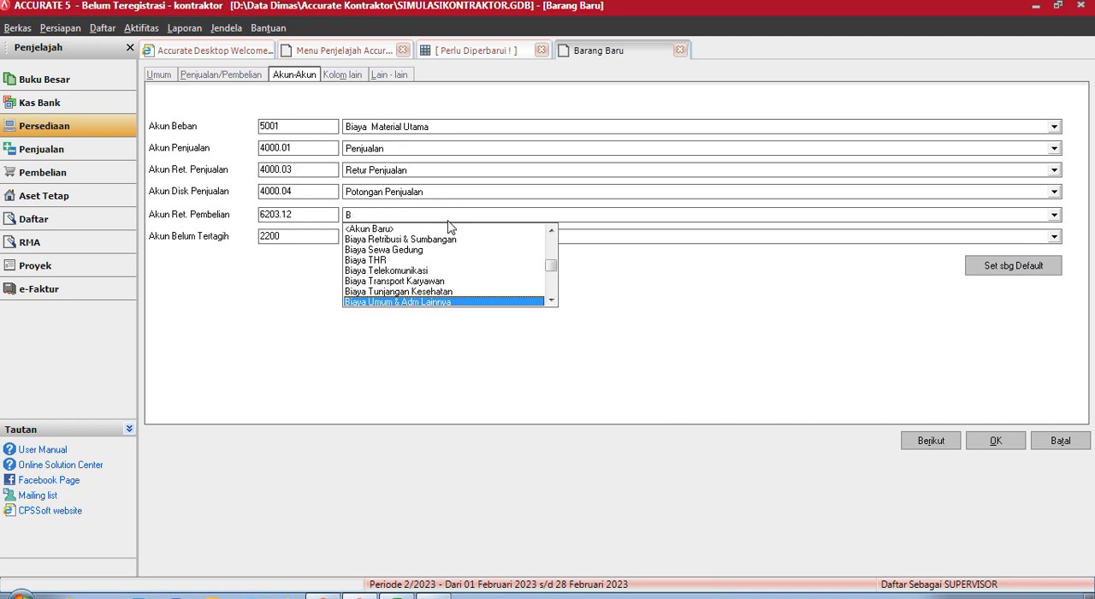
{"action": "type", "text": "i"}
{"action": "key", "text": "BackSpace"}
{"action": "key", "text": "BackSpace"}
{"action": "type", "text": "B"}
{"action": "key", "text": "BackSpace"}
{"action": "type", "text": "B"}
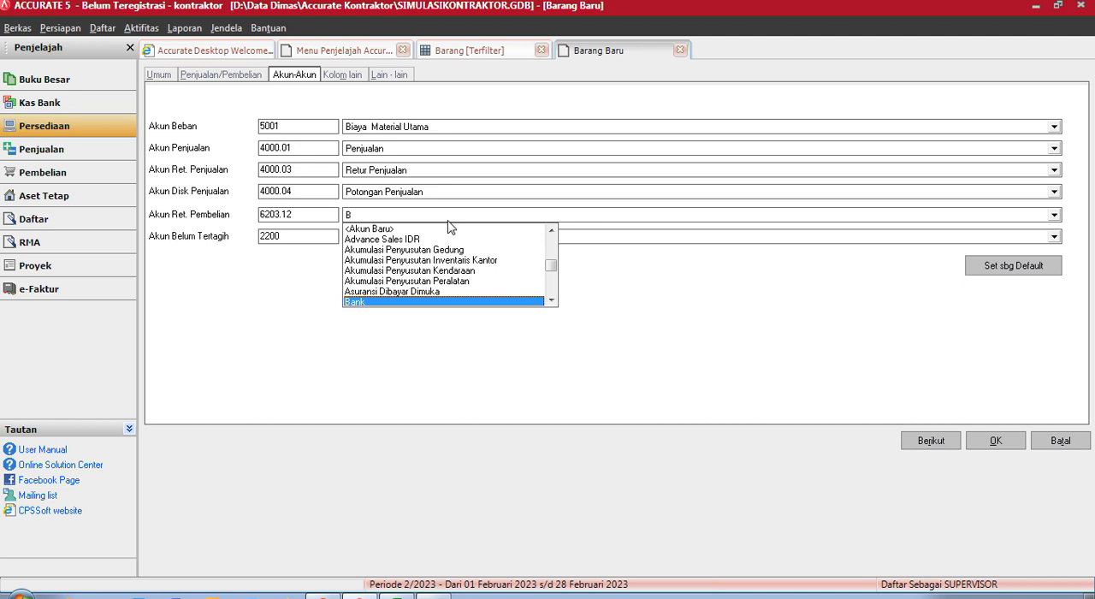
{"action": "type", "text": "i"}
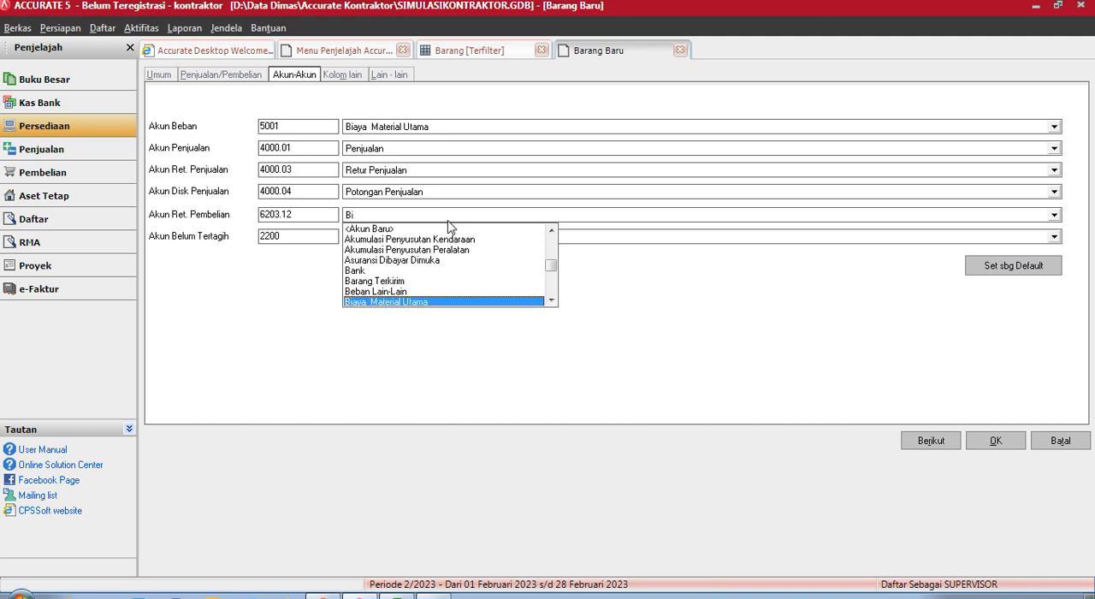
{"action": "left_click", "coordinate": [453, 302]}
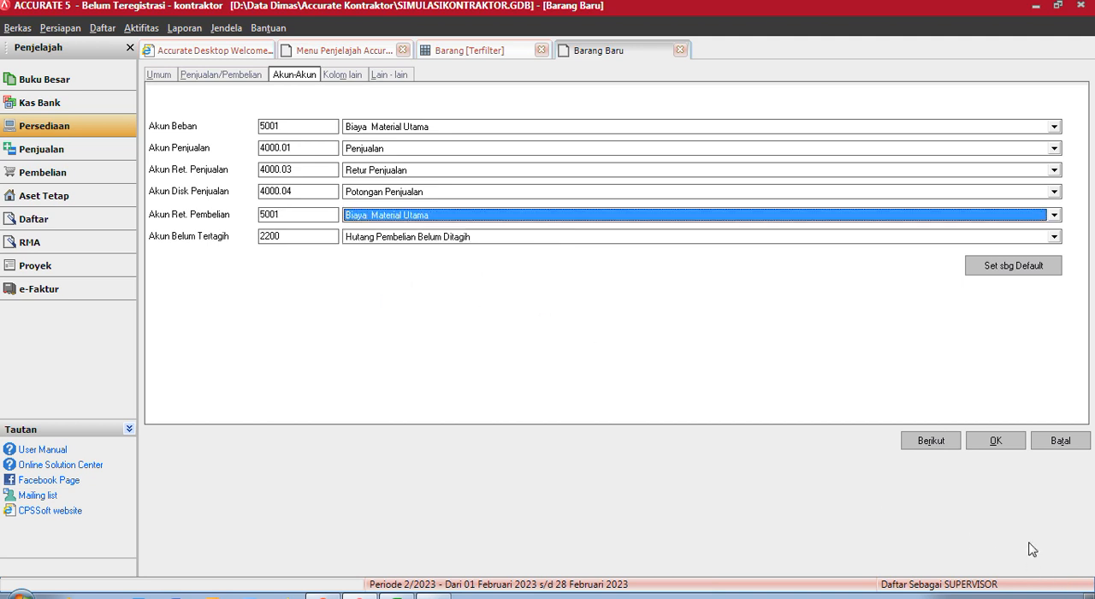
{"action": "left_click", "coordinate": [996, 441]}
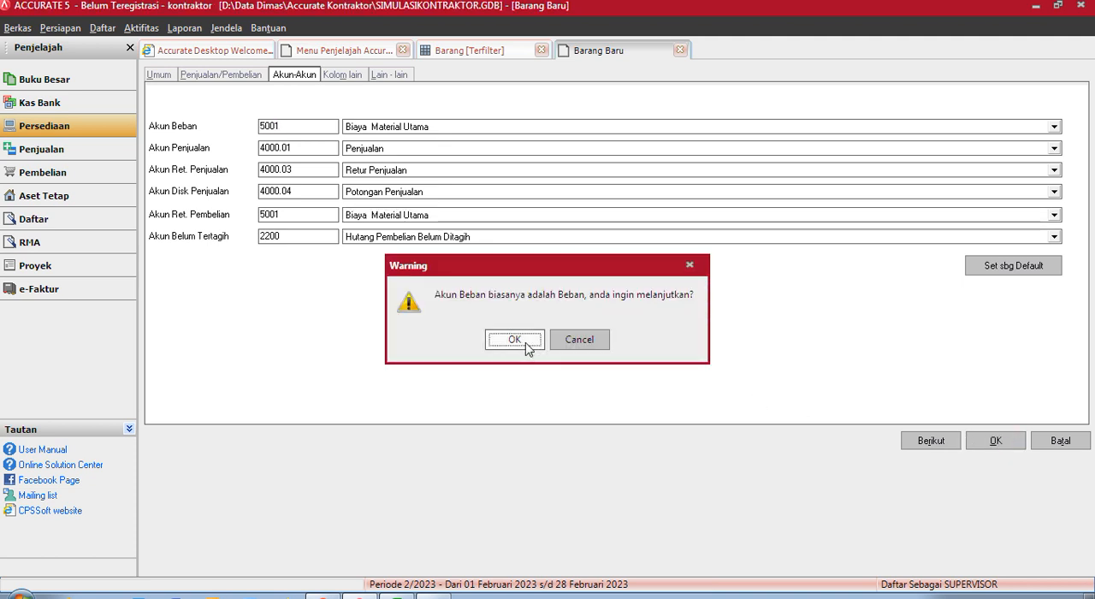
{"action": "left_click", "coordinate": [525, 343]}
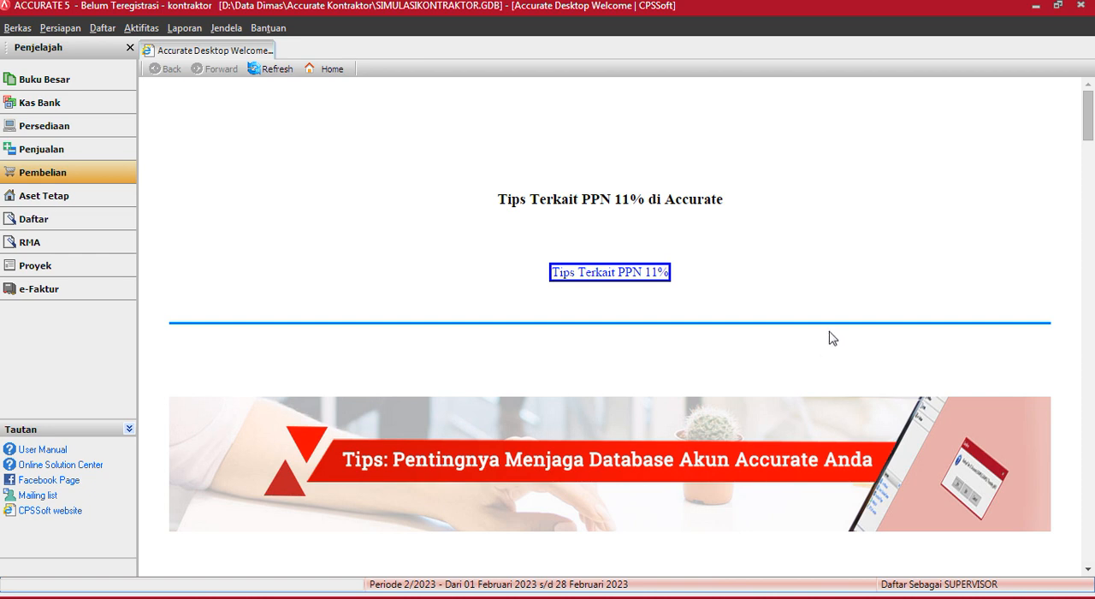
- Start a project billing (Tagihan Proyek) sales invoice for the customer PT.Mahkota Indah Bekasi
{"action": "left_click", "coordinate": [49, 271]}
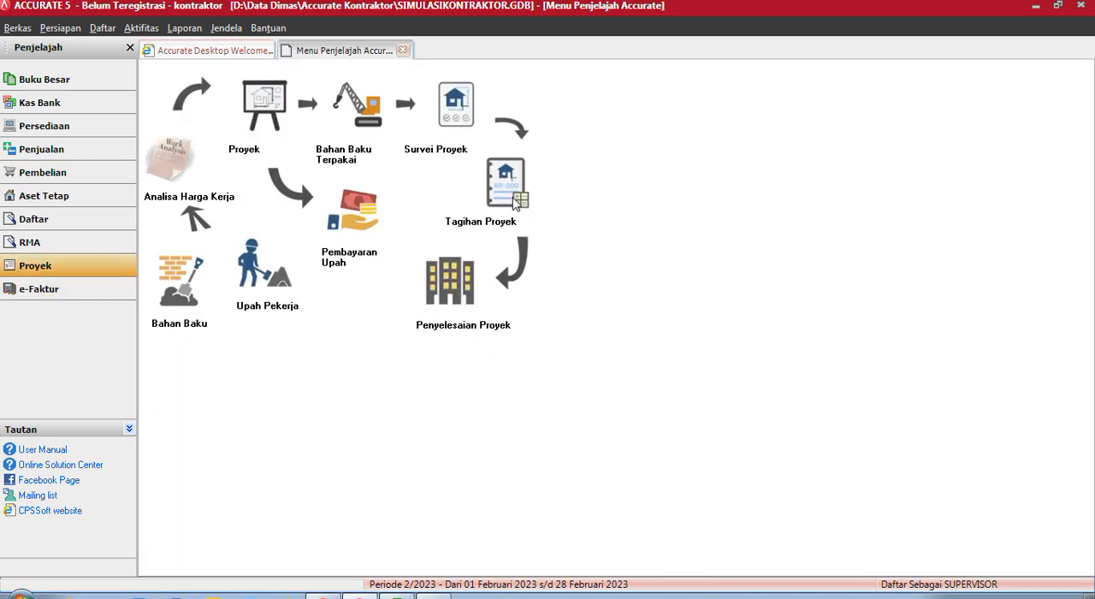
{"action": "left_click", "coordinate": [504, 179]}
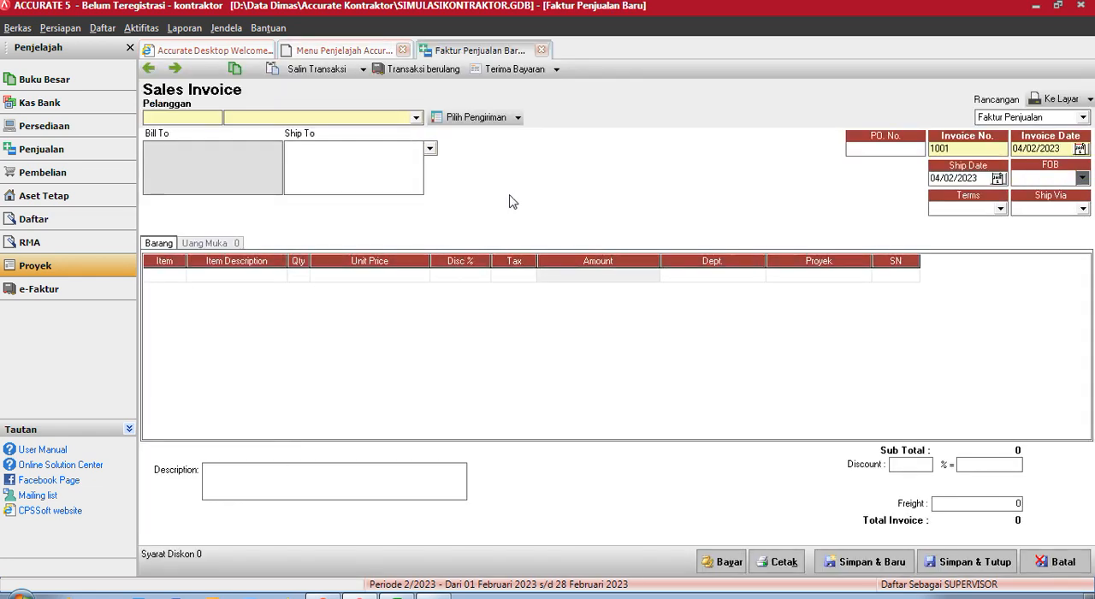
{"action": "left_click", "coordinate": [416, 118]}
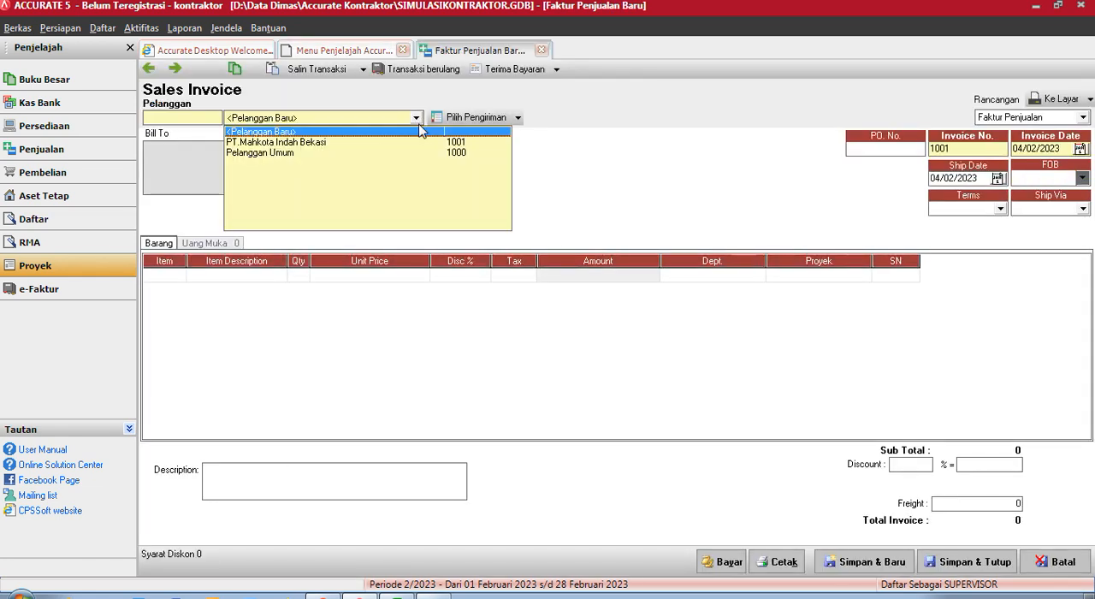
{"action": "left_click", "coordinate": [365, 143]}
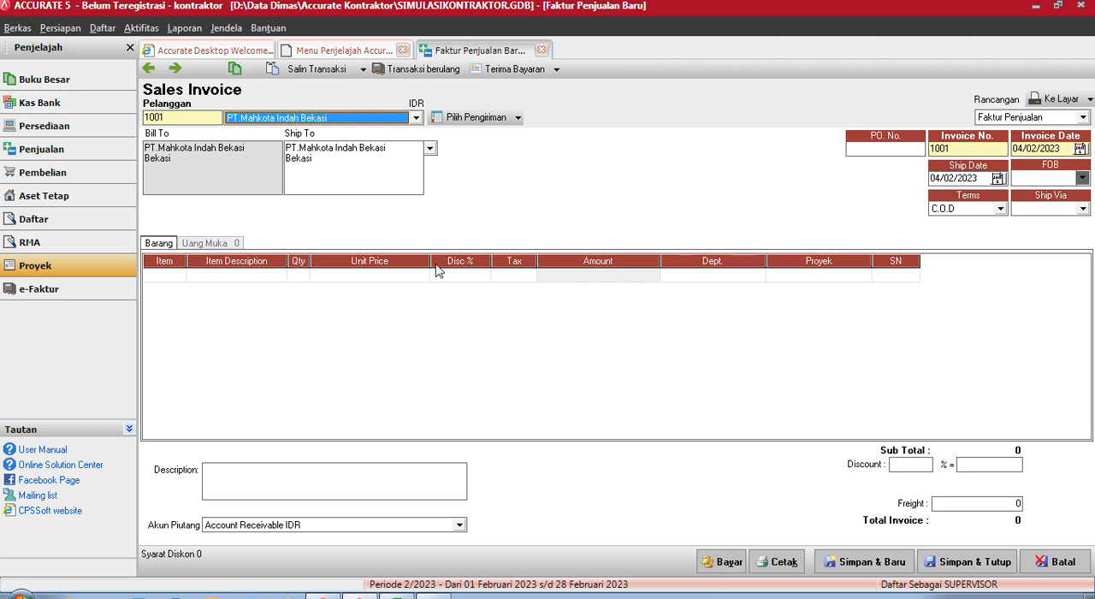
- Add the item Tagihan Proyek to the first line of the sales invoice
{"action": "left_click", "coordinate": [1013, 586]}
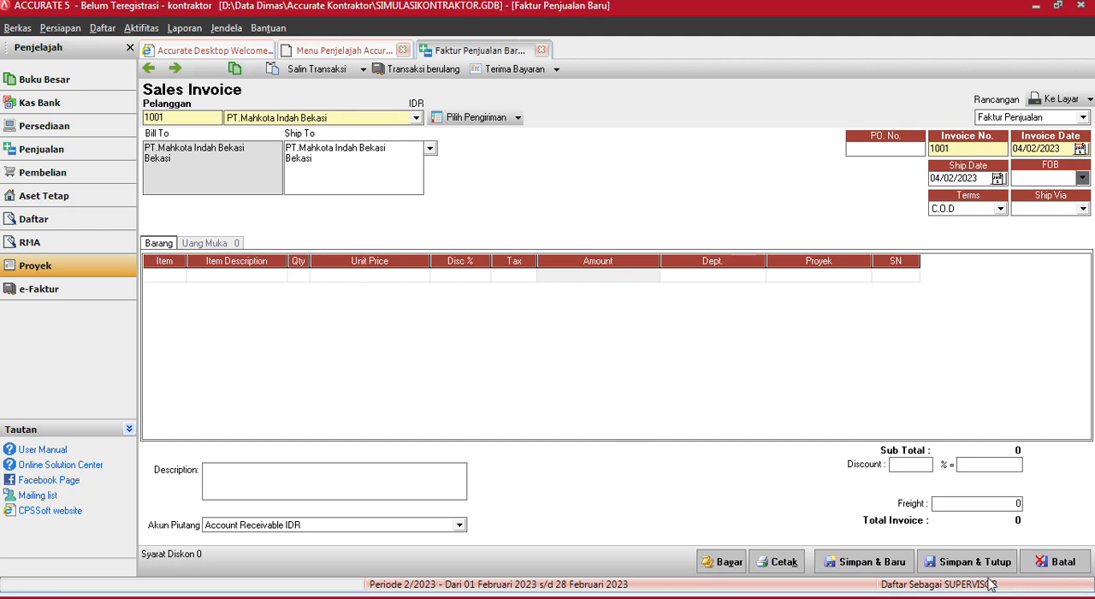
{"action": "double_click", "coordinate": [156, 274]}
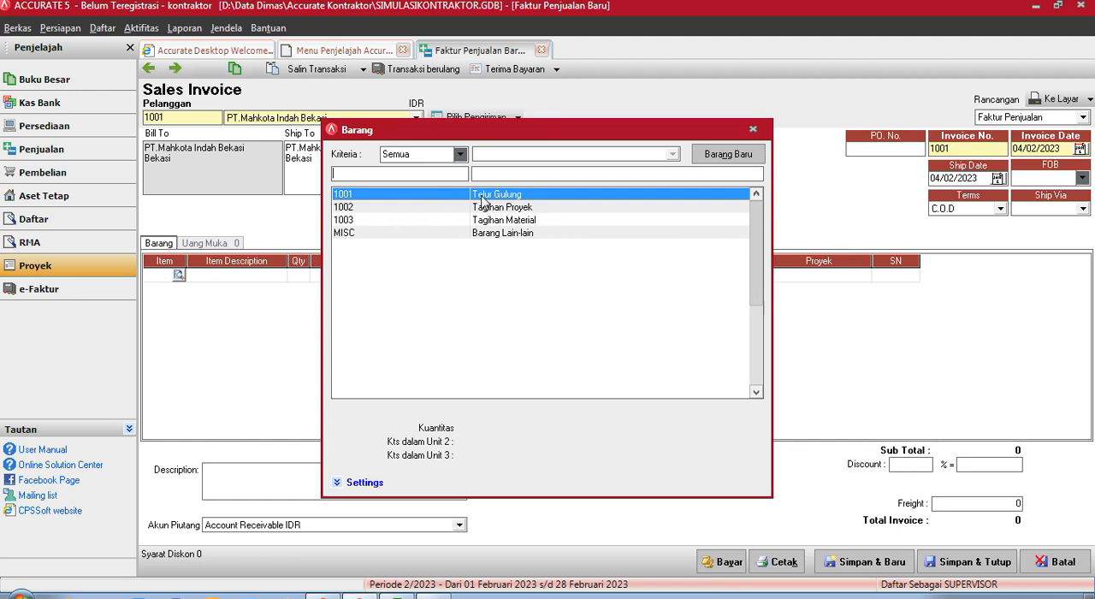
{"action": "double_click", "coordinate": [482, 209]}
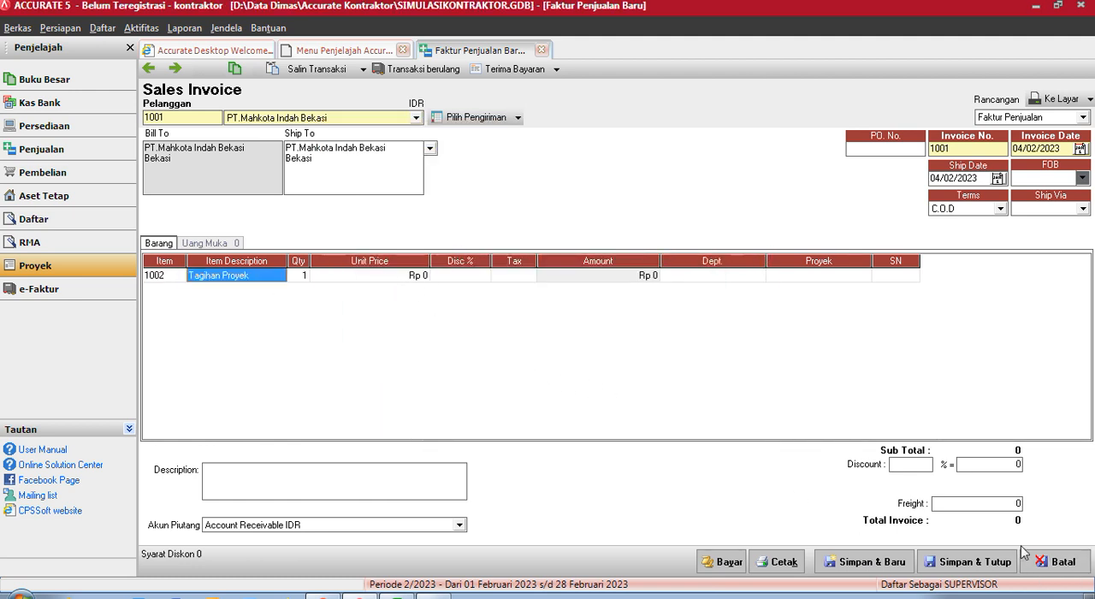
{"action": "left_click", "coordinate": [1005, 579]}
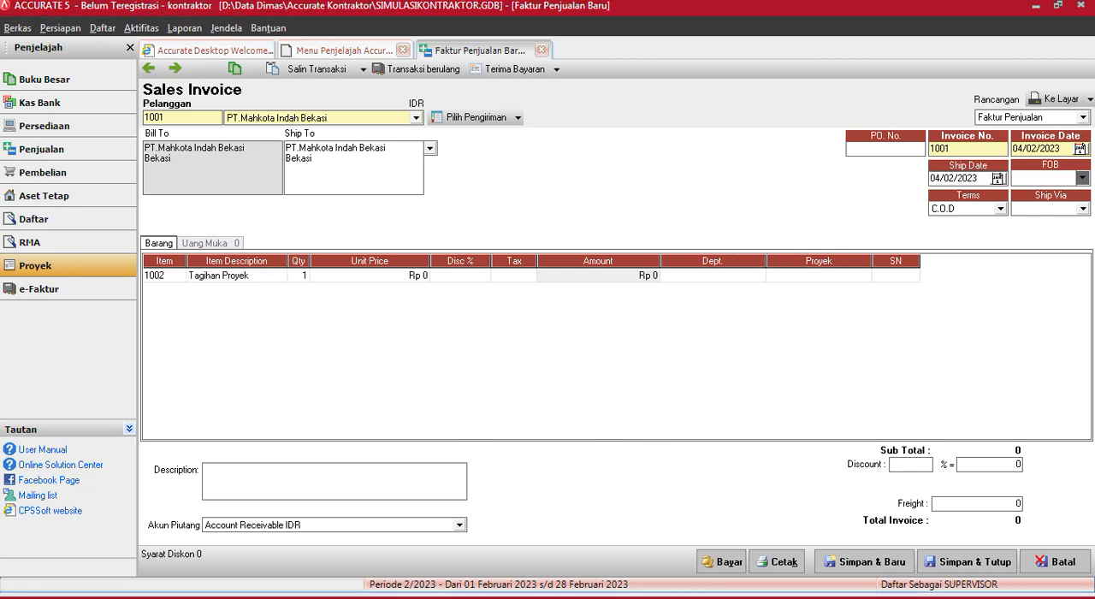
- Check the actual Pendapatan Proyek amount in the Excel sheet and set the Tagihan Proyek unit price to 475,000 in Accurate
{"action": "left_click", "coordinate": [397, 597]}
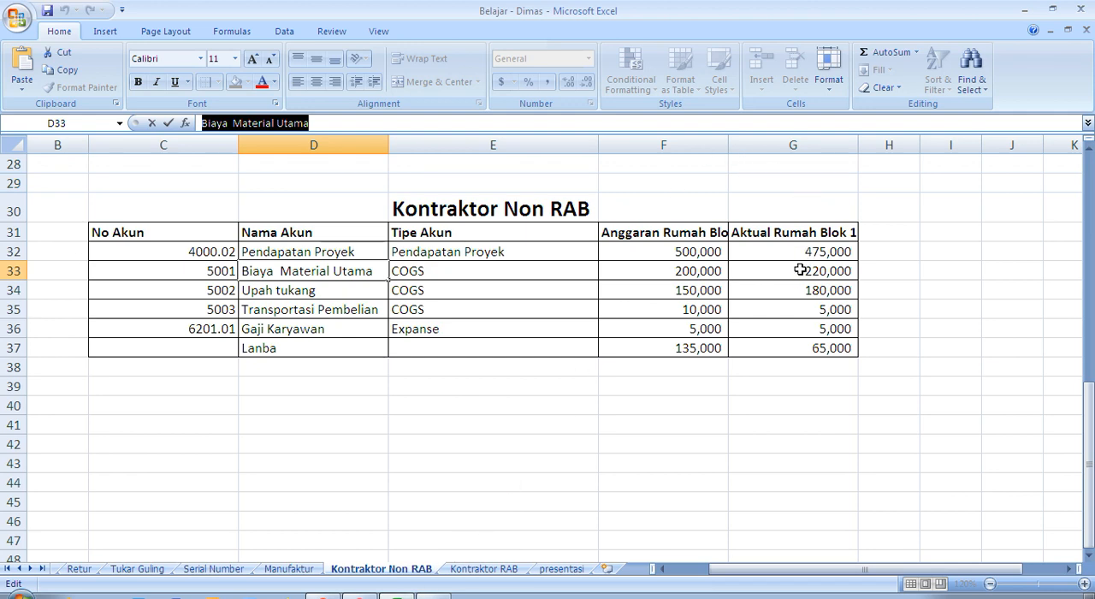
{"action": "left_click", "coordinate": [359, 596]}
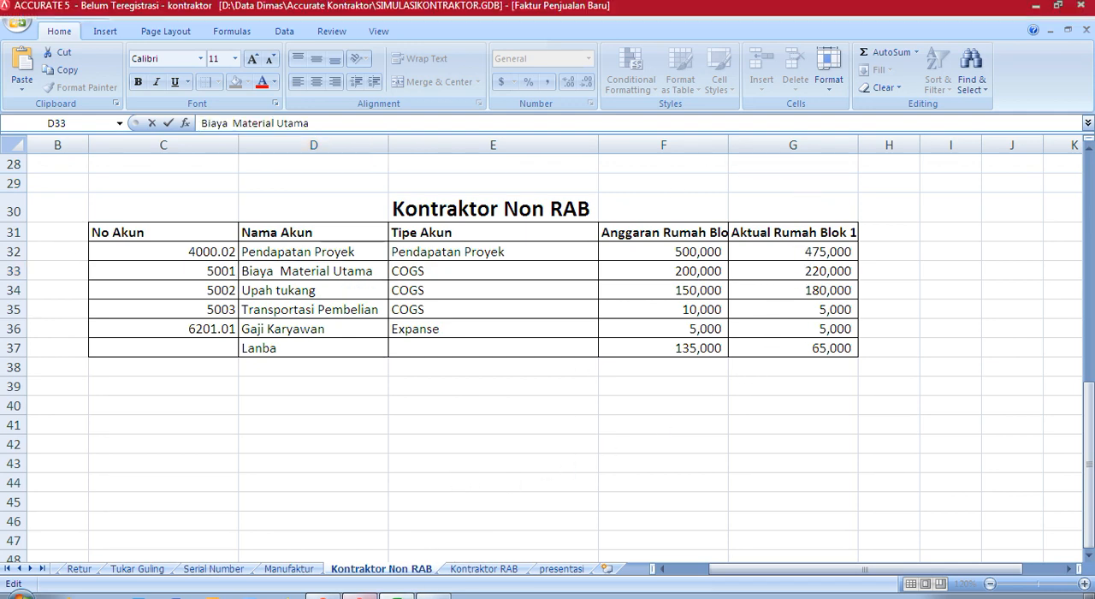
{"action": "left_click", "coordinate": [360, 277]}
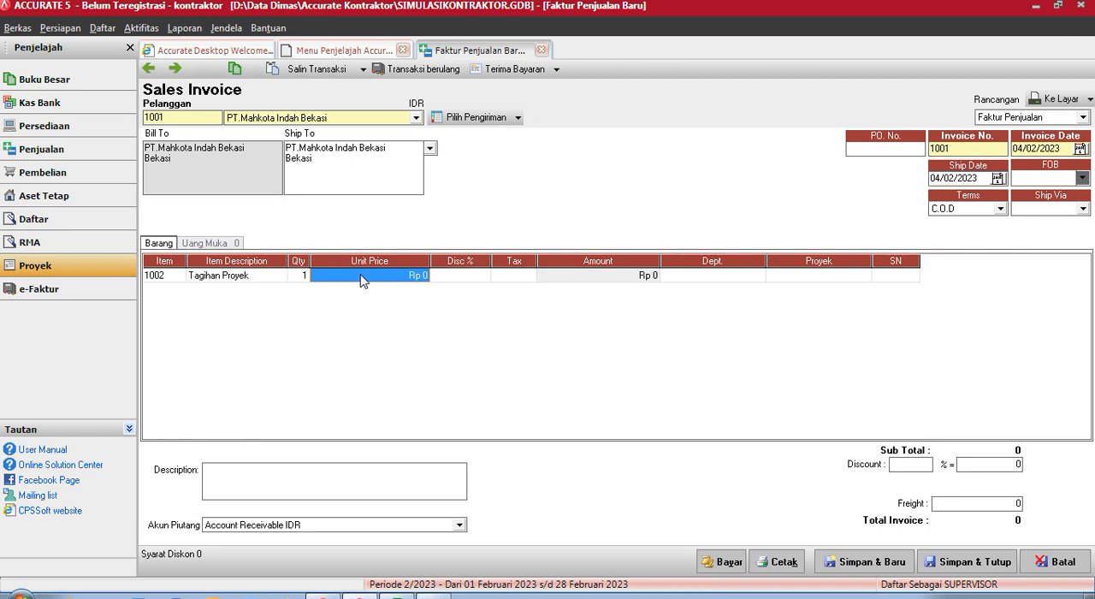
{"action": "type", "text": "475000"}
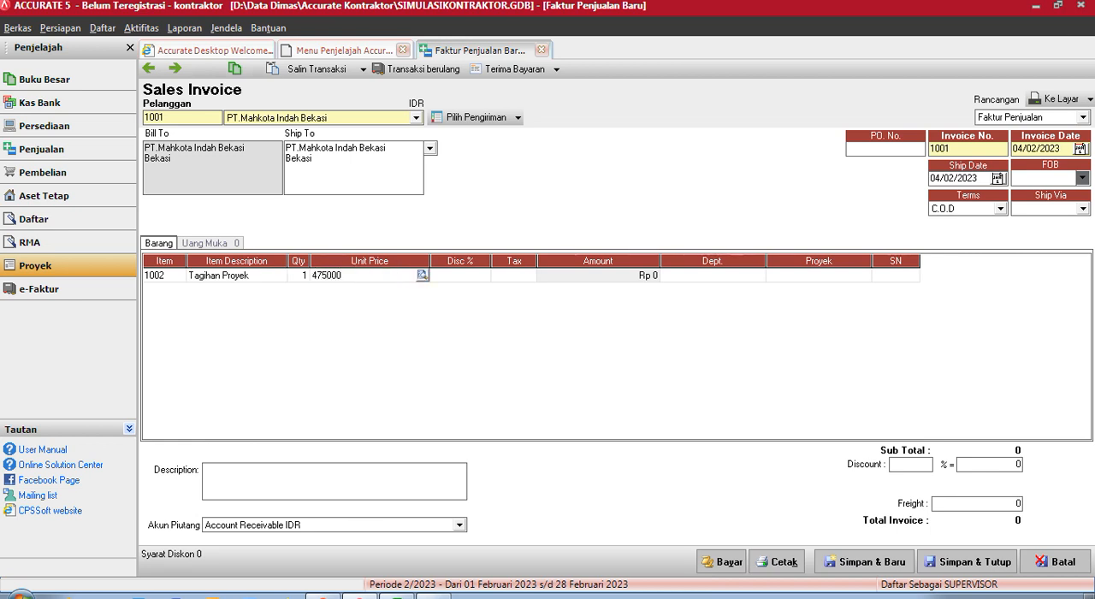
{"action": "key", "text": "Tab"}
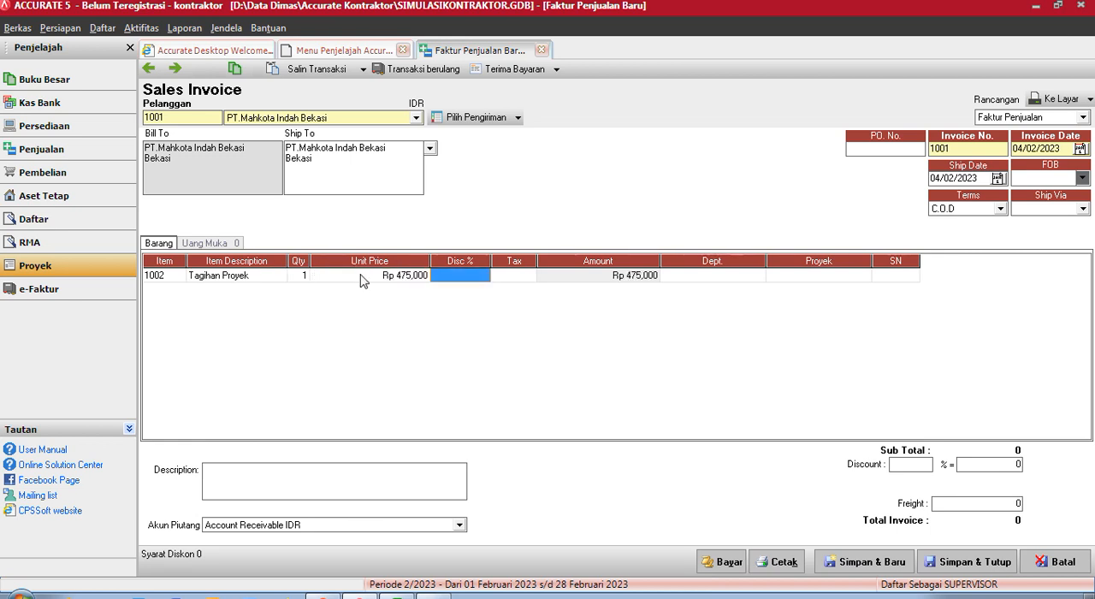
- Assign the invoice line to project Rumah Blok 1 and save the invoice with the description Tagihan Proyek Rumah Blok 1
{"action": "left_click", "coordinate": [793, 280]}
{"action": "left_click", "coordinate": [793, 276]}
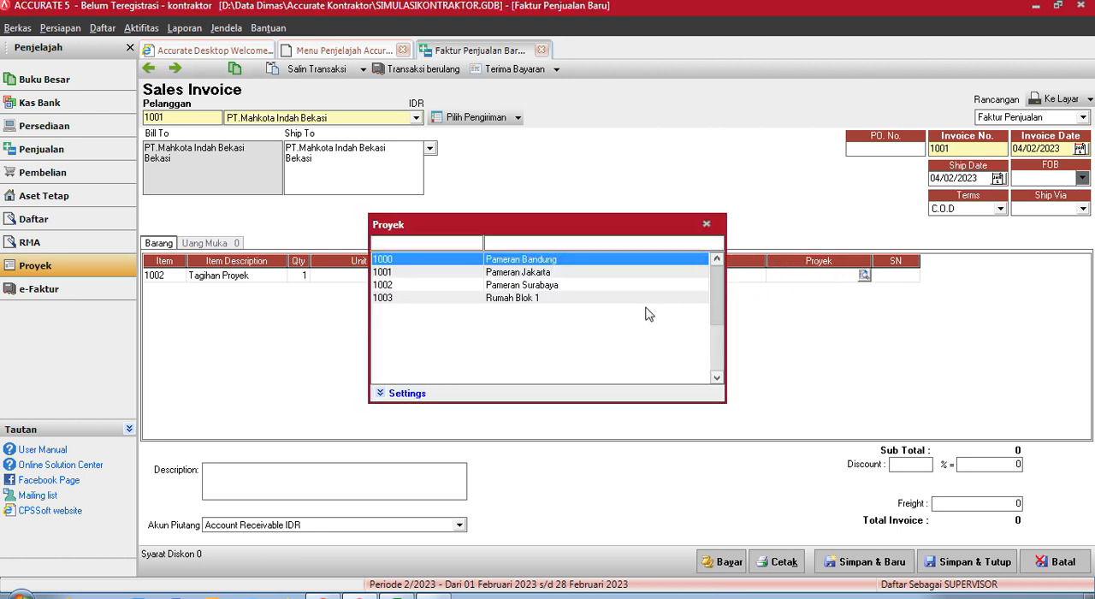
{"action": "double_click", "coordinate": [546, 299]}
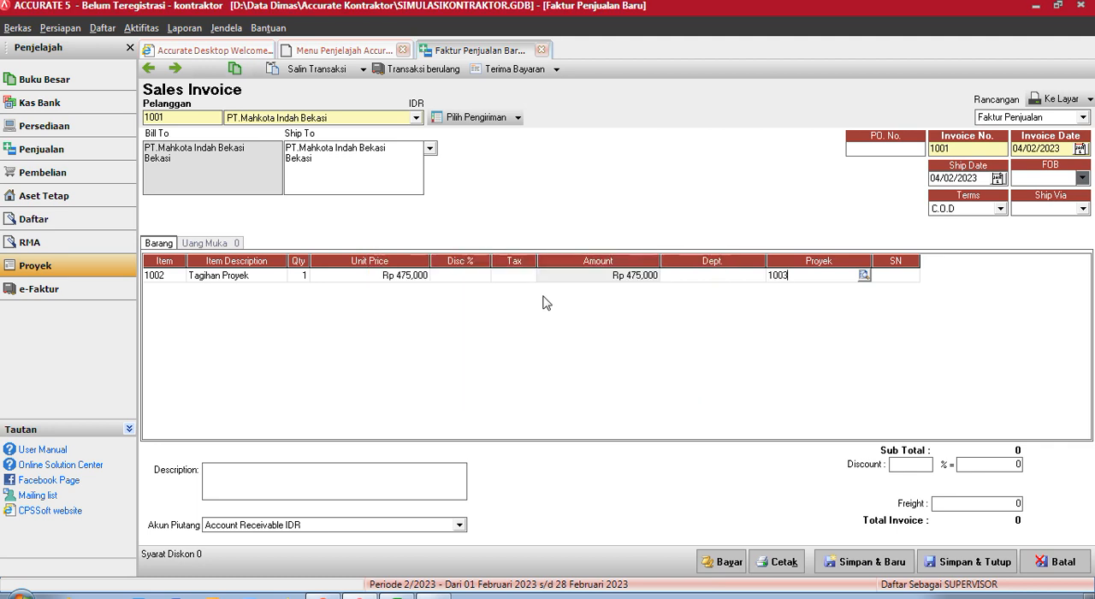
{"action": "left_click", "coordinate": [337, 485]}
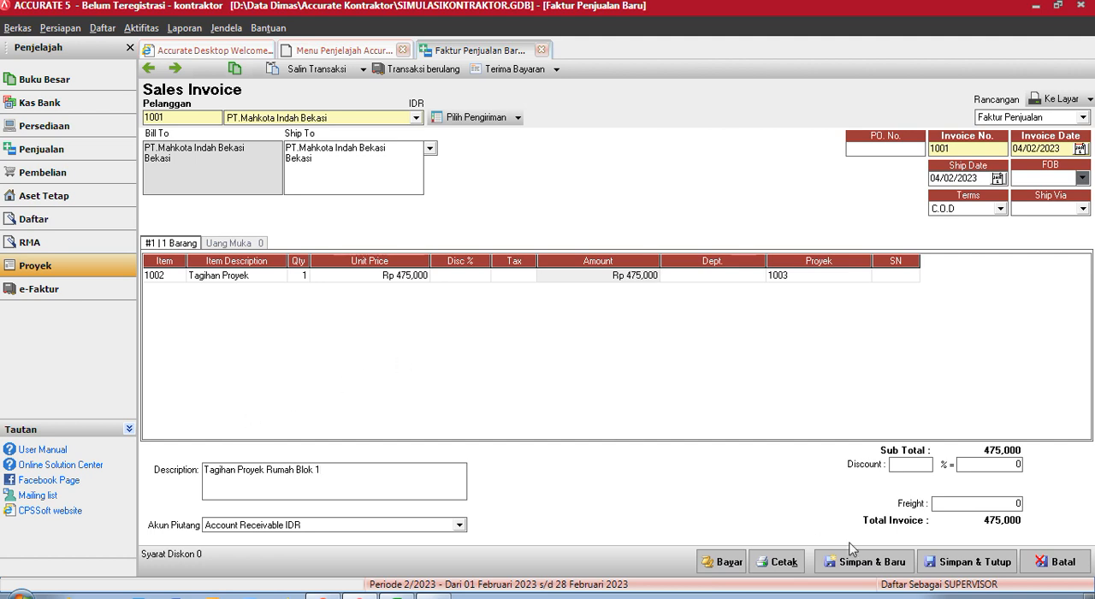
{"action": "left_click", "coordinate": [970, 563]}
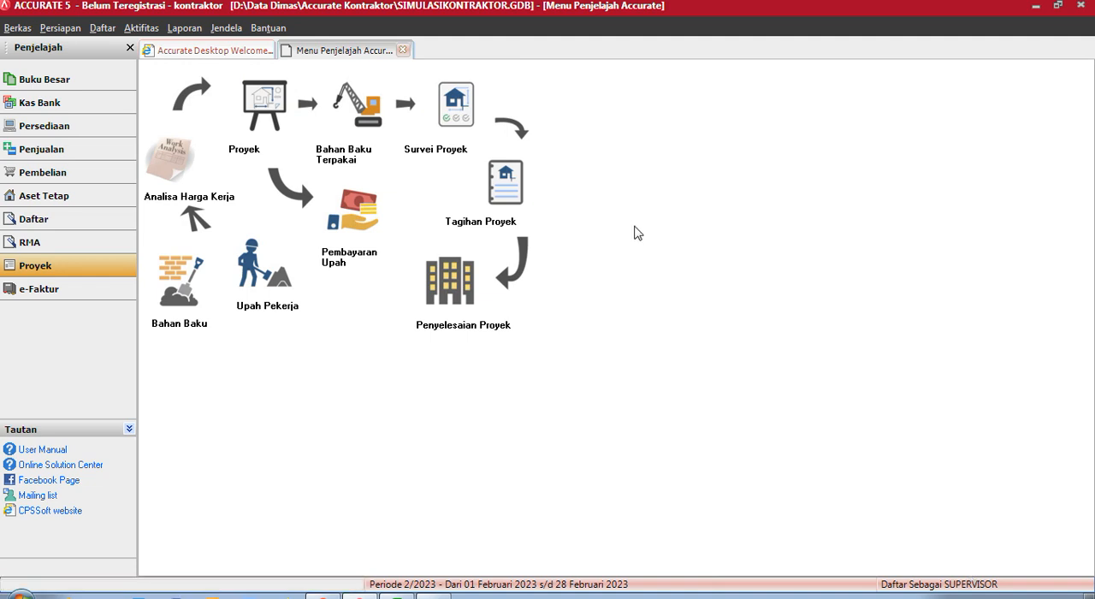
- Generate the Laba & Rugi per Proyek report for Rumah Blok 1, including zero balances
{"action": "left_click", "coordinate": [206, 30]}
{"action": "left_click", "coordinate": [209, 49]}
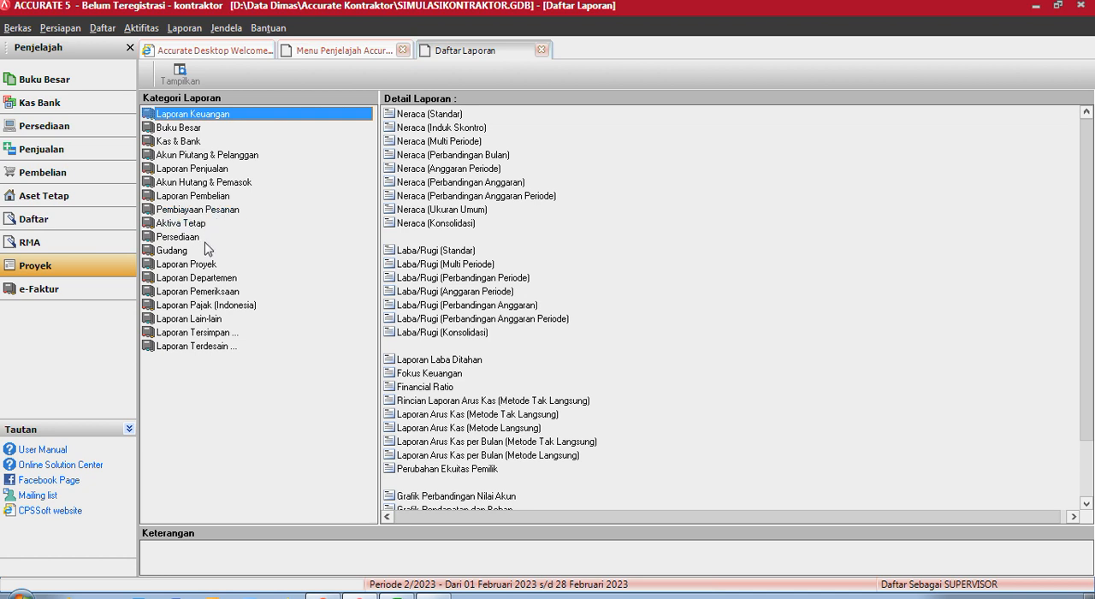
{"action": "left_click", "coordinate": [207, 265]}
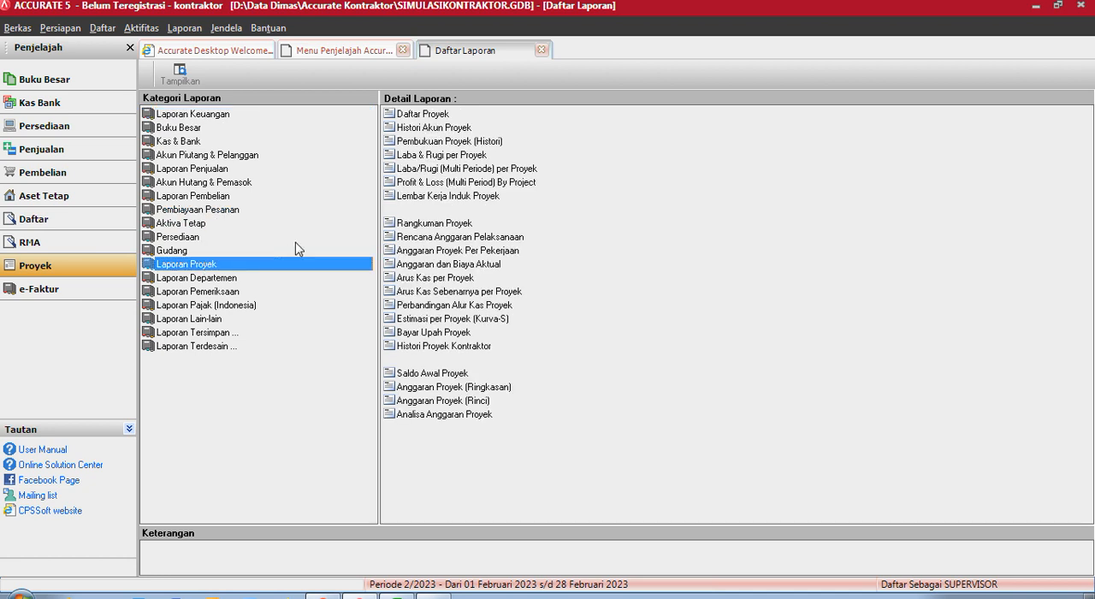
{"action": "left_click", "coordinate": [451, 159]}
{"action": "double_click", "coordinate": [449, 156]}
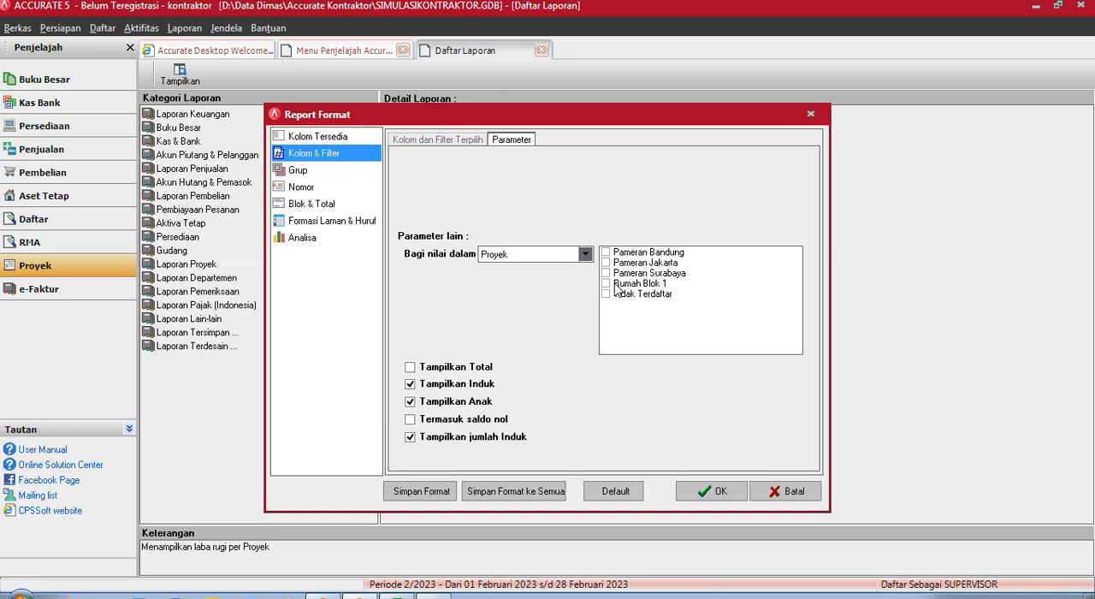
{"action": "left_click", "coordinate": [614, 286]}
{"action": "left_click", "coordinate": [412, 420]}
{"action": "left_click", "coordinate": [713, 491]}
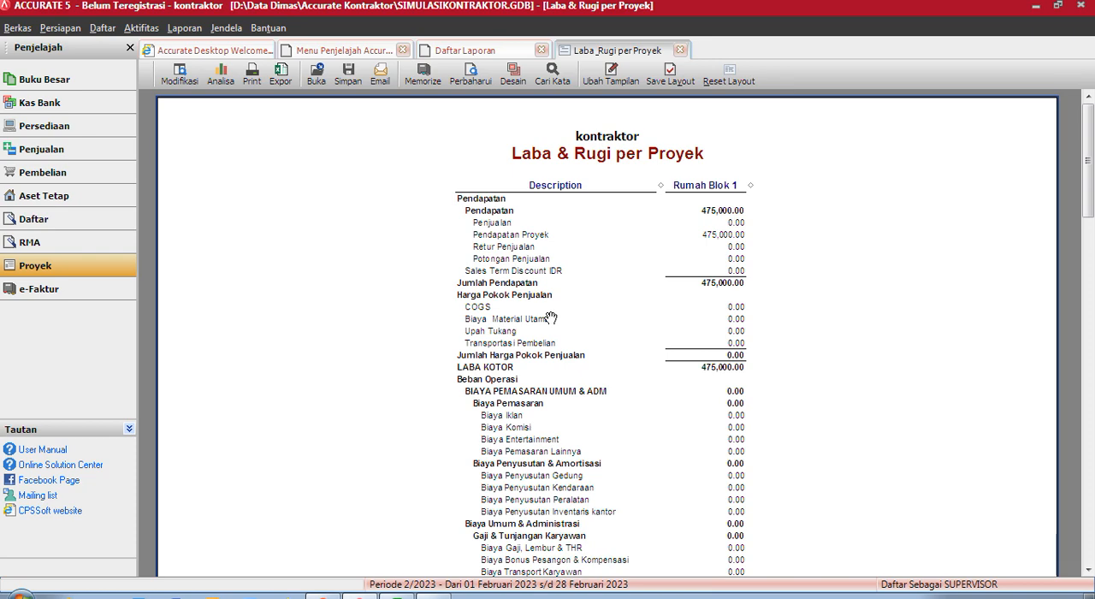
- Review the report through to net profit and compare it with the Kontraktor Non RAB table in Excel
{"action": "scroll", "coordinate": [619, 266], "scroll_direction": "down", "scroll_amount": 2}
{"action": "scroll", "coordinate": [618, 267], "scroll_direction": "down", "scroll_amount": 12}
{"action": "scroll", "coordinate": [618, 267], "scroll_direction": "down", "scroll_amount": 9}
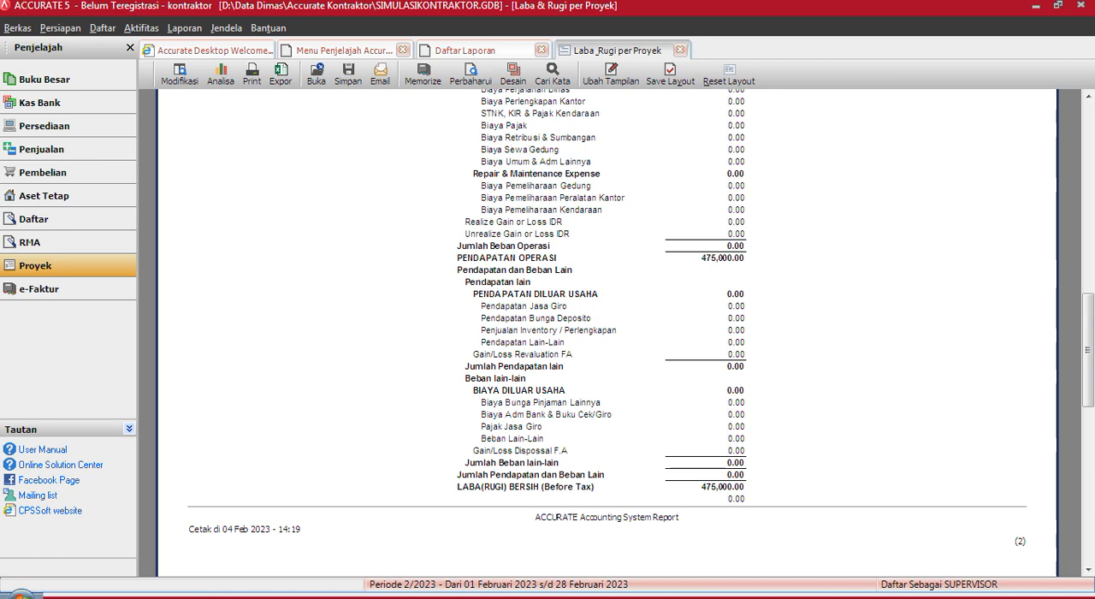
{"action": "left_click", "coordinate": [396, 596]}
{"action": "mouse_move", "coordinate": [433, 596]}
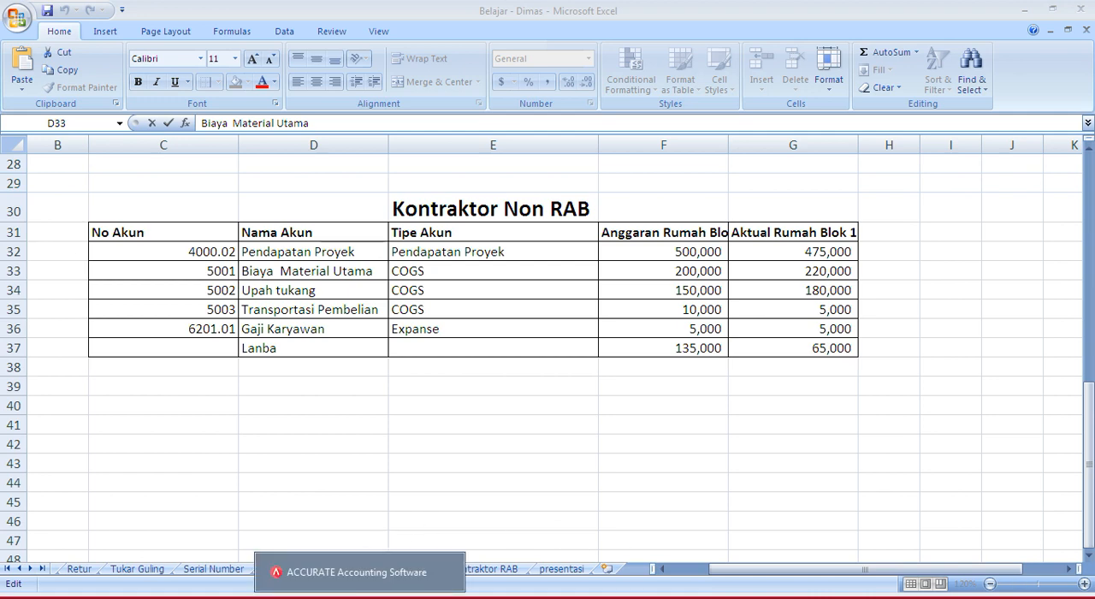
{"action": "left_click", "coordinate": [359, 595]}
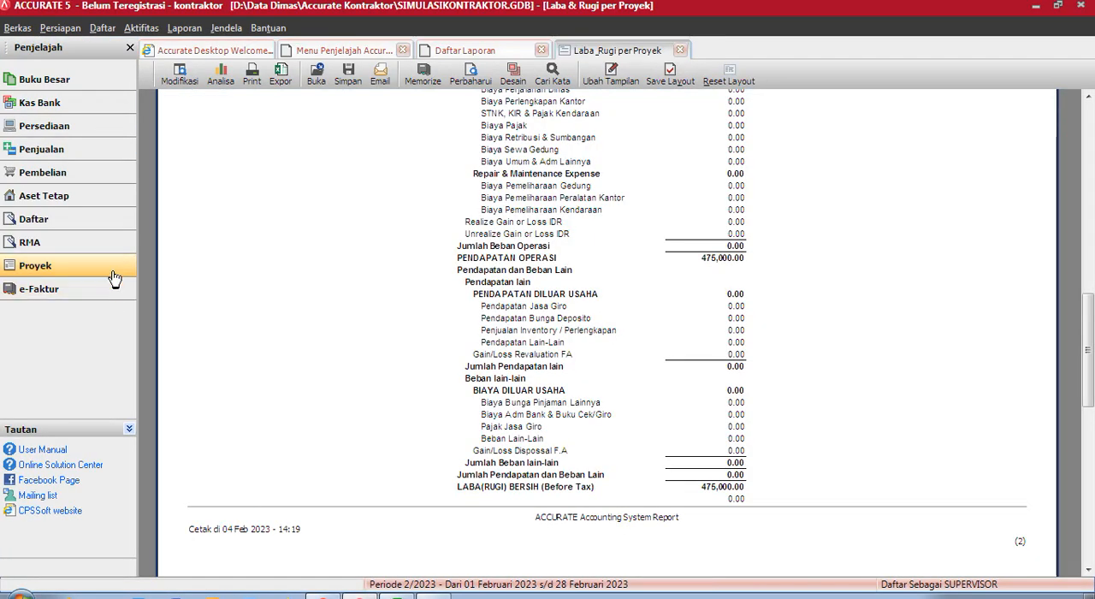
- Create a general journal voucher (Bukti Jurnal Umum) with the description Bayar Upah Tukang
{"action": "left_click", "coordinate": [41, 83]}
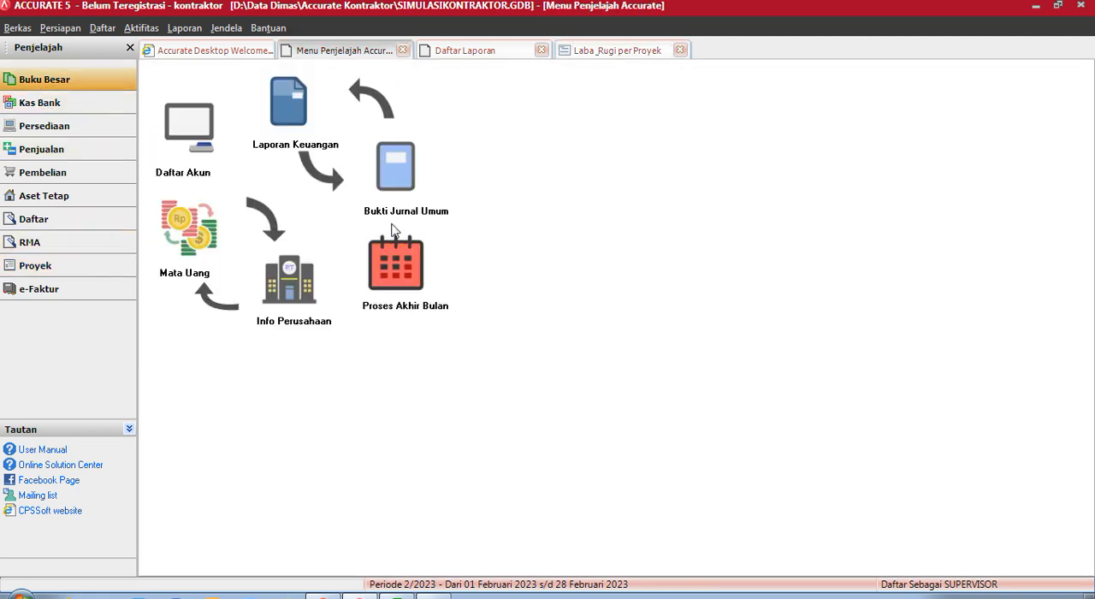
{"action": "left_click", "coordinate": [424, 167]}
{"action": "left_click", "coordinate": [326, 174]}
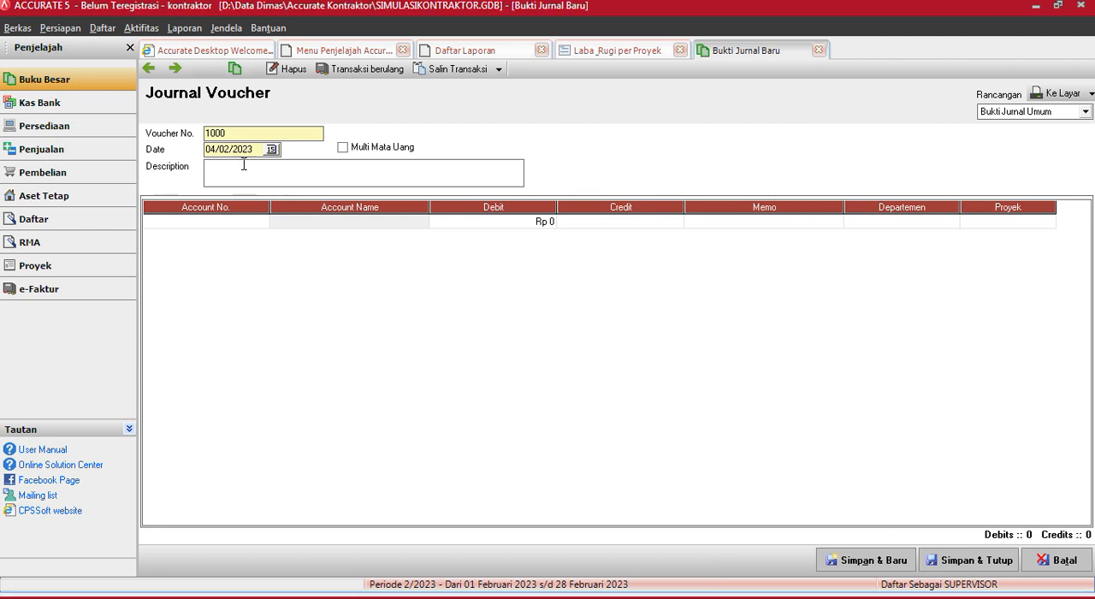
{"action": "type", "text": "Bayar "}
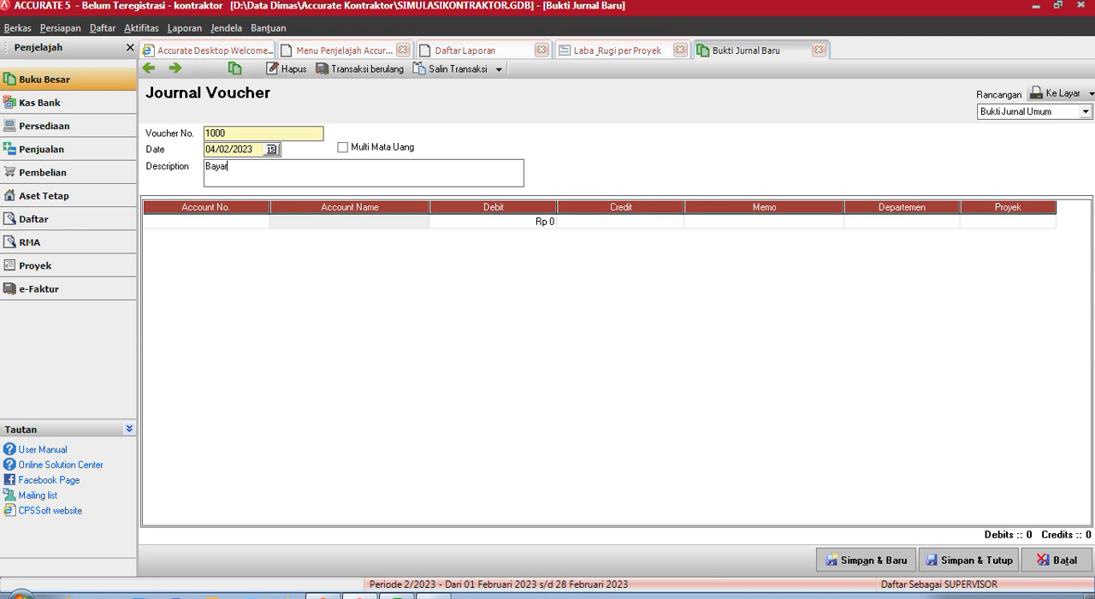
{"action": "type", "text": "Upah Tukang"}
- Add the Upah Tukang account (5002) to the journal voucher with a debit of Rp 180,000
{"action": "double_click", "coordinate": [225, 218]}
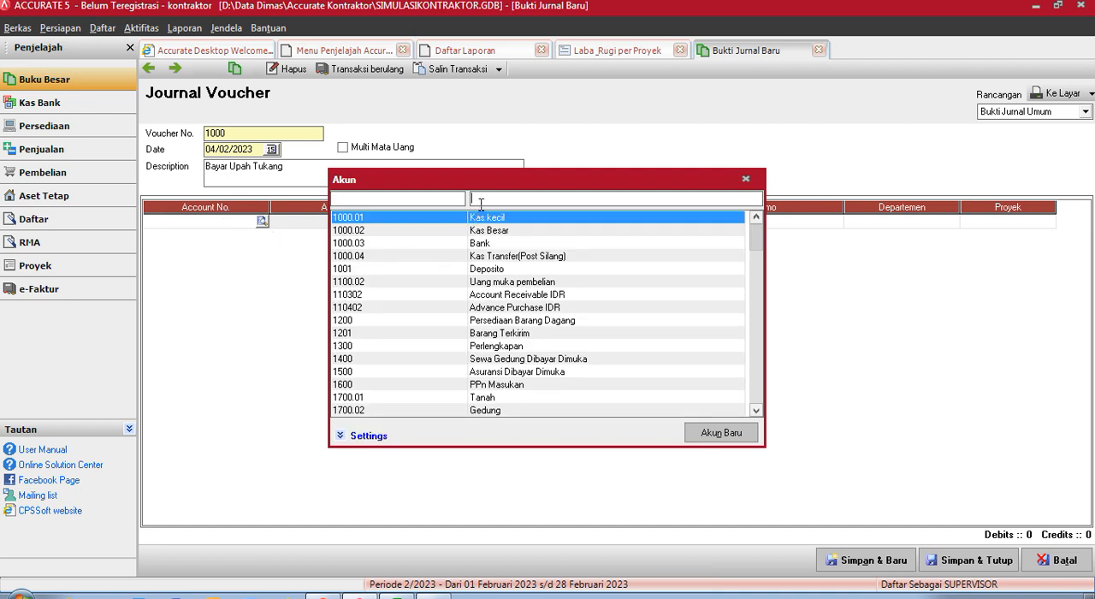
{"action": "left_click", "coordinate": [480, 204]}
{"action": "type", "text": "upah"}
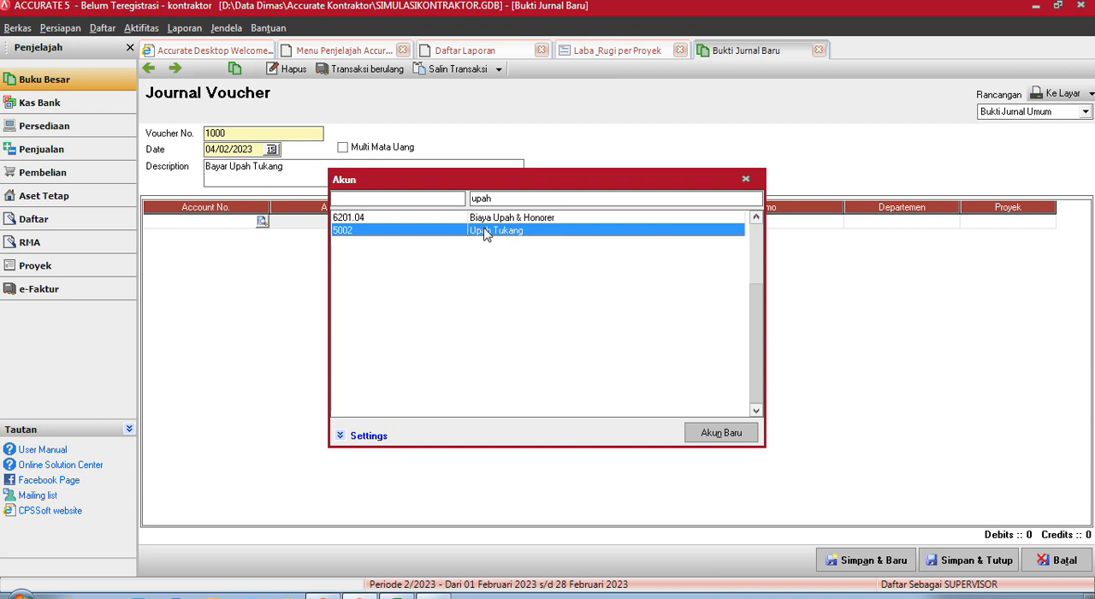
{"action": "double_click", "coordinate": [484, 231]}
{"action": "left_click", "coordinate": [504, 224]}
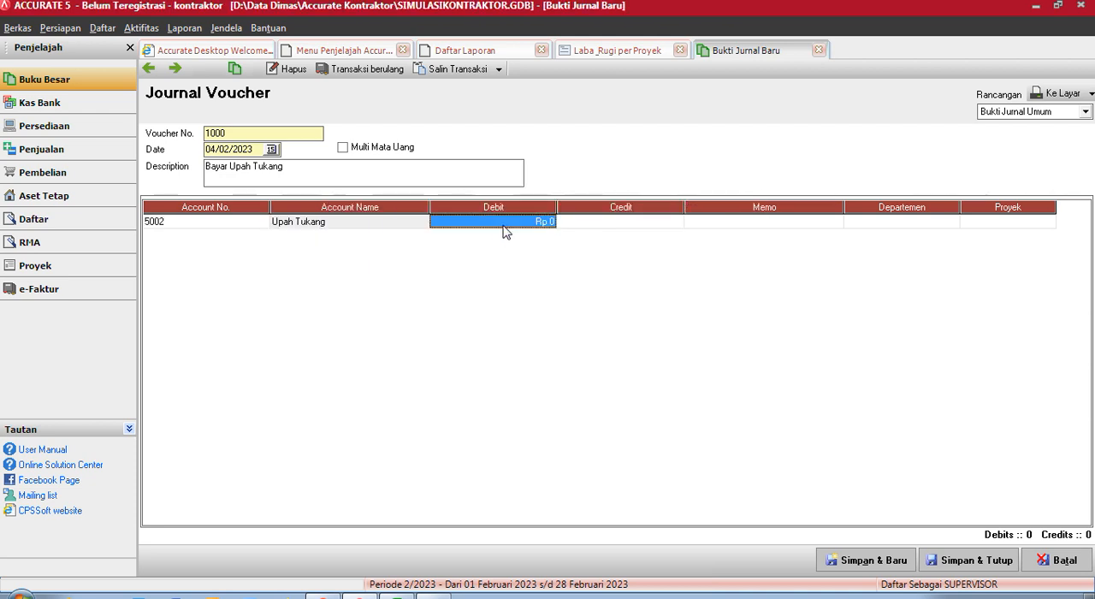
{"action": "type", "text": "180000"}
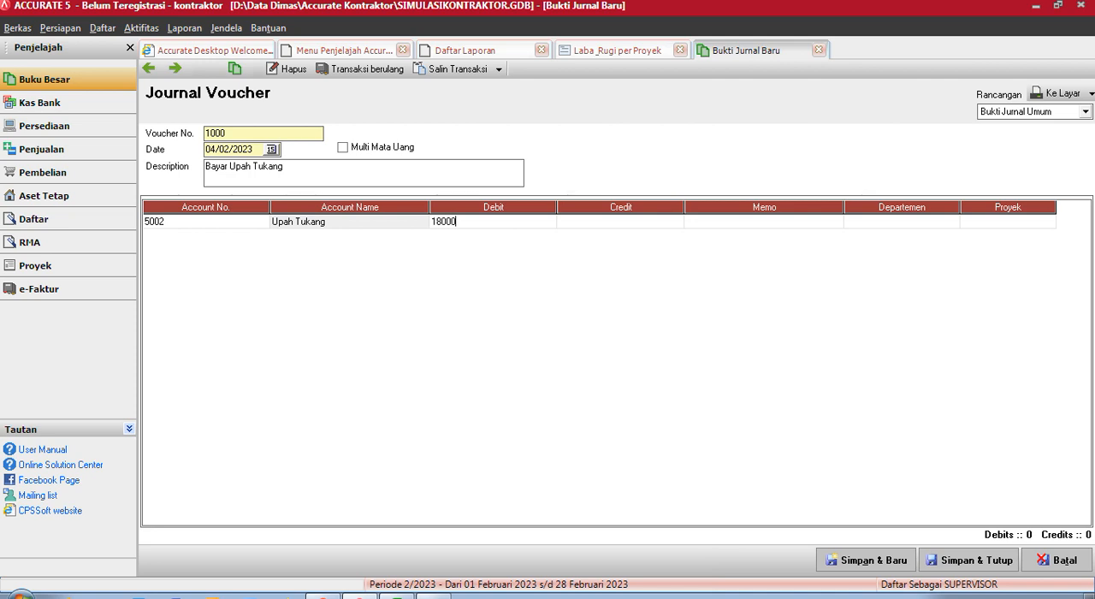
- Assign the Upah Tukang line to project Rumah Blok 1 and commit the line
{"action": "key", "text": "Tab"}
{"action": "key", "text": "Tab"}
{"action": "key", "text": "Tab"}
{"action": "key", "text": "Tab"}
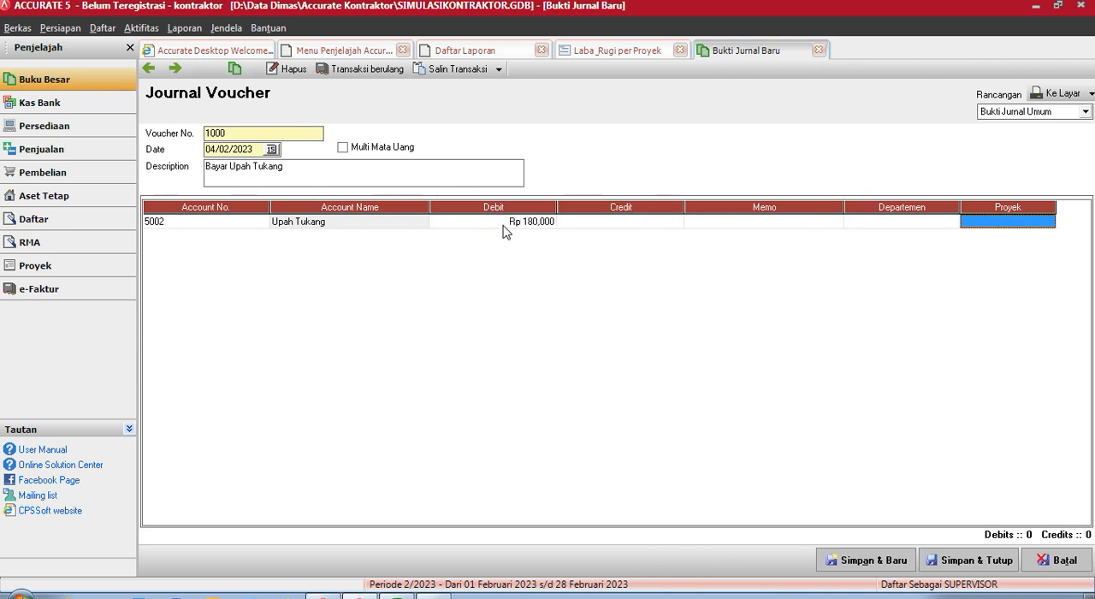
{"action": "left_click", "coordinate": [1028, 221]}
{"action": "left_click", "coordinate": [1029, 222]}
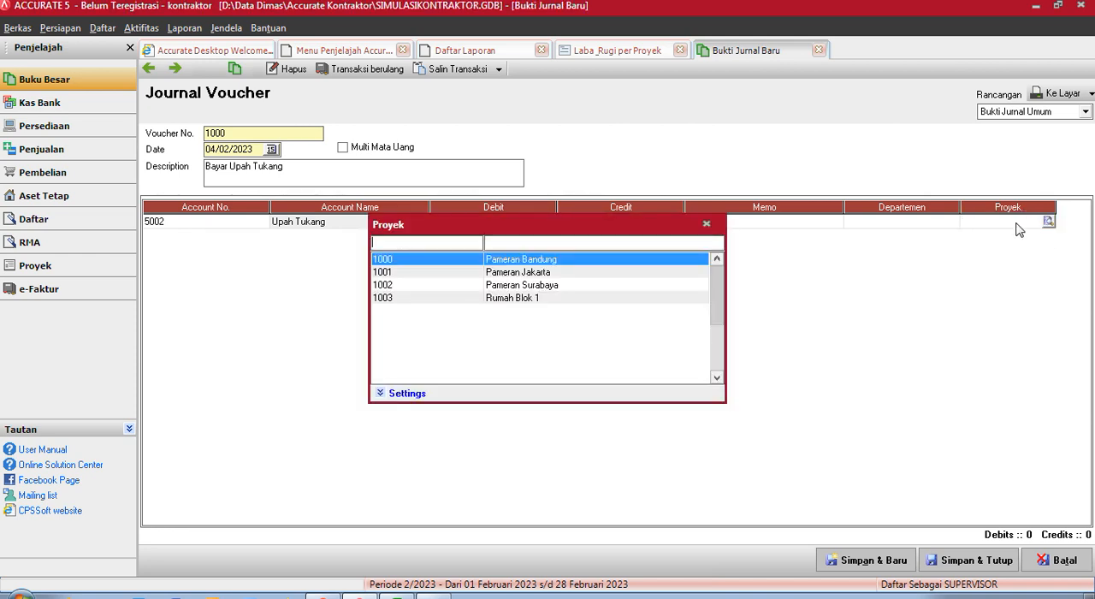
{"action": "double_click", "coordinate": [516, 299]}
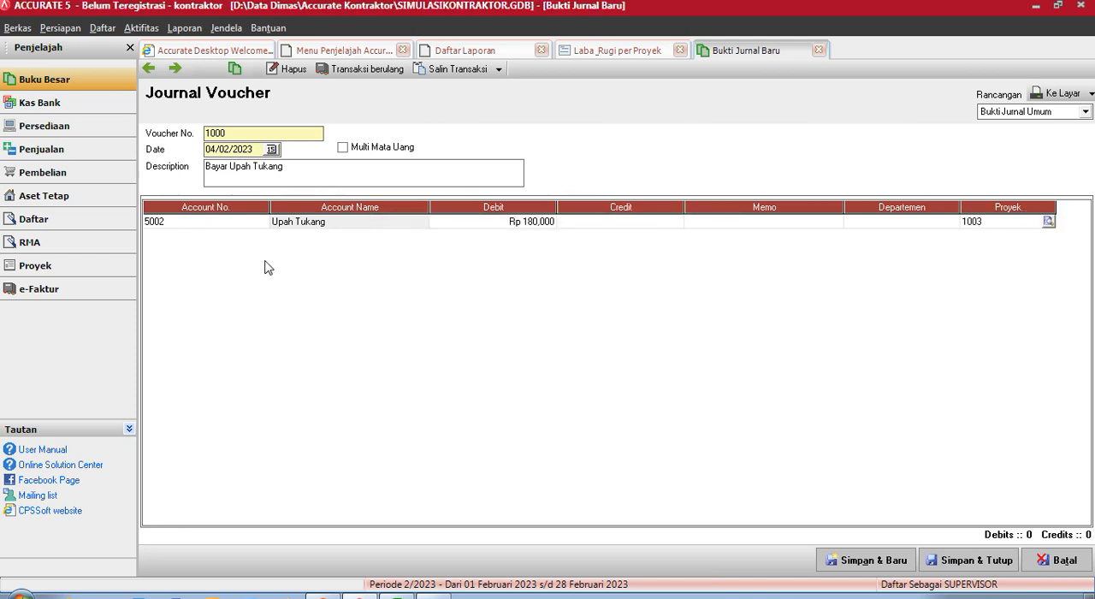
{"action": "key", "text": "Tab"}
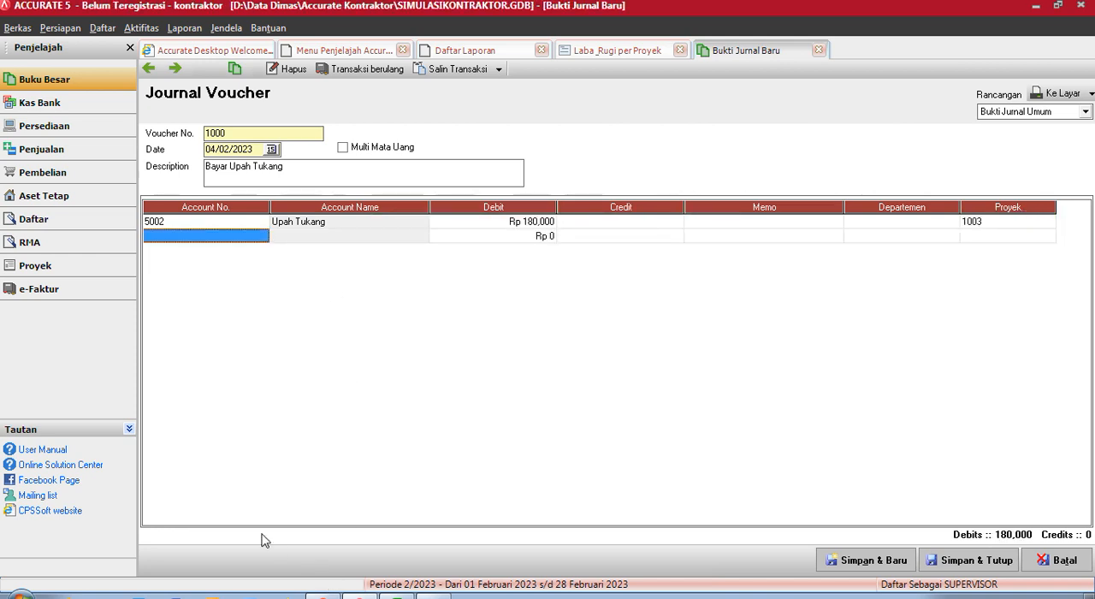
- Add the Hutang Beban Proyek account (2301) as the balancing credit line of Rp 180,000
{"action": "left_click", "coordinate": [194, 235]}
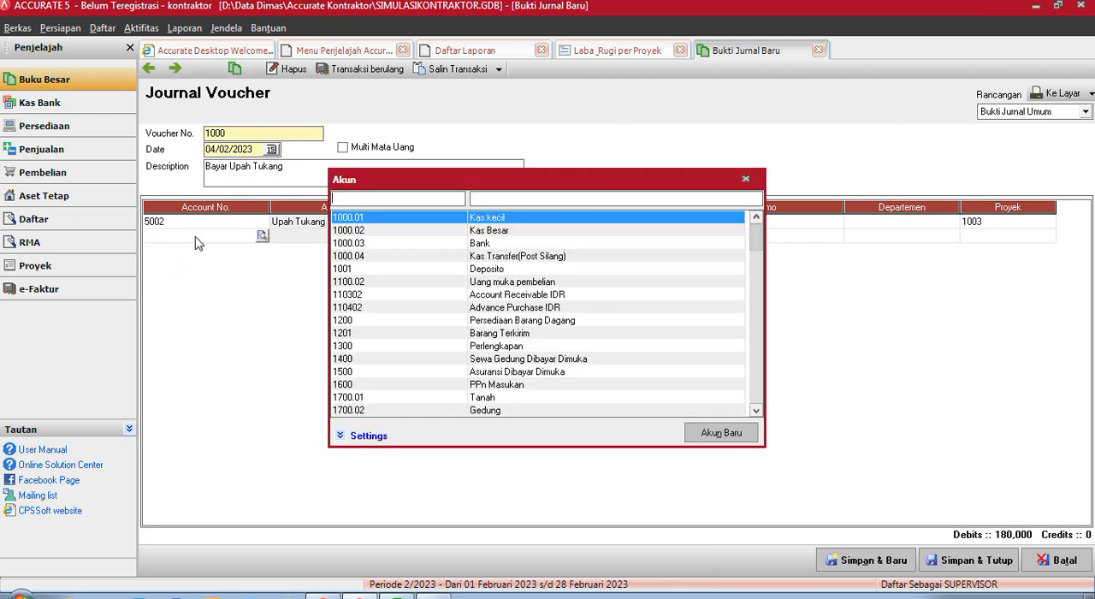
{"action": "left_click", "coordinate": [540, 196]}
{"action": "type", "text": "huta"}
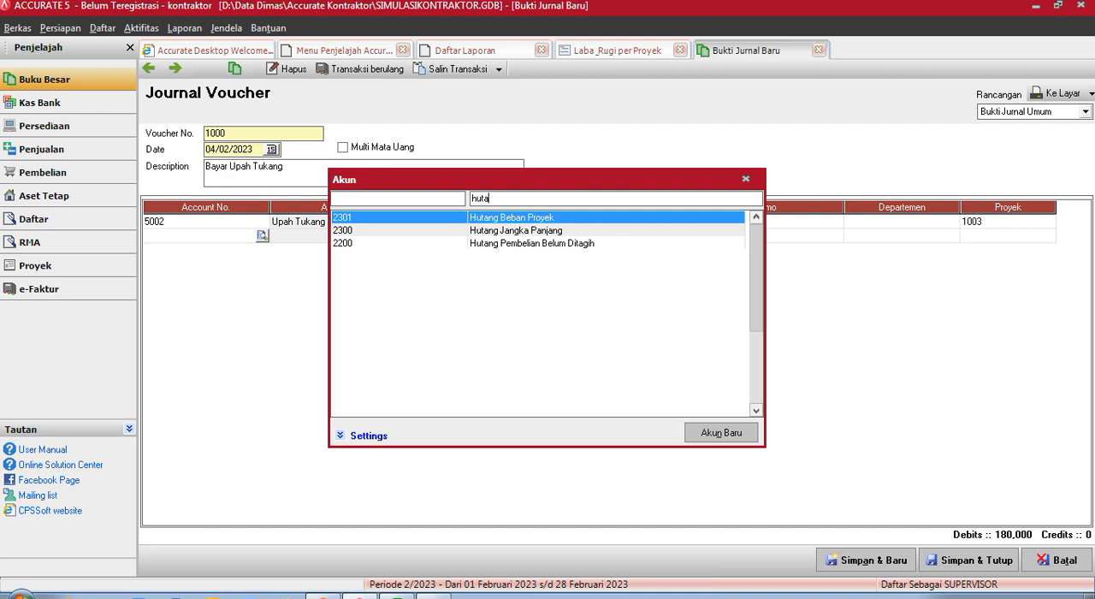
{"action": "double_click", "coordinate": [534, 218]}
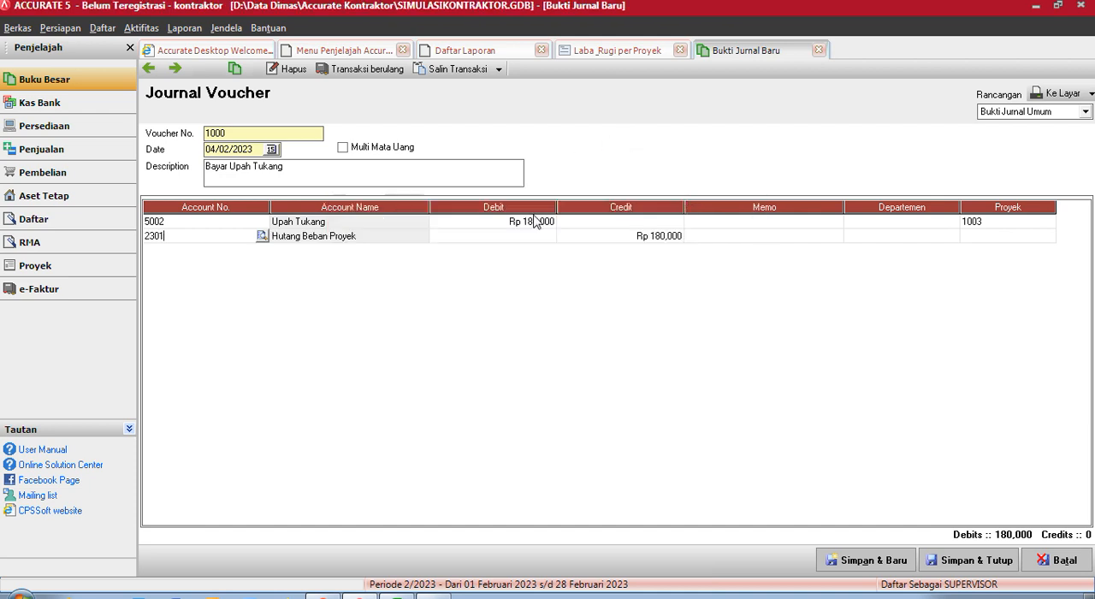
- Assign the Hutang Beban Proyek line to project Rumah Blok 1, and save and close the voucher
{"action": "double_click", "coordinate": [992, 239]}
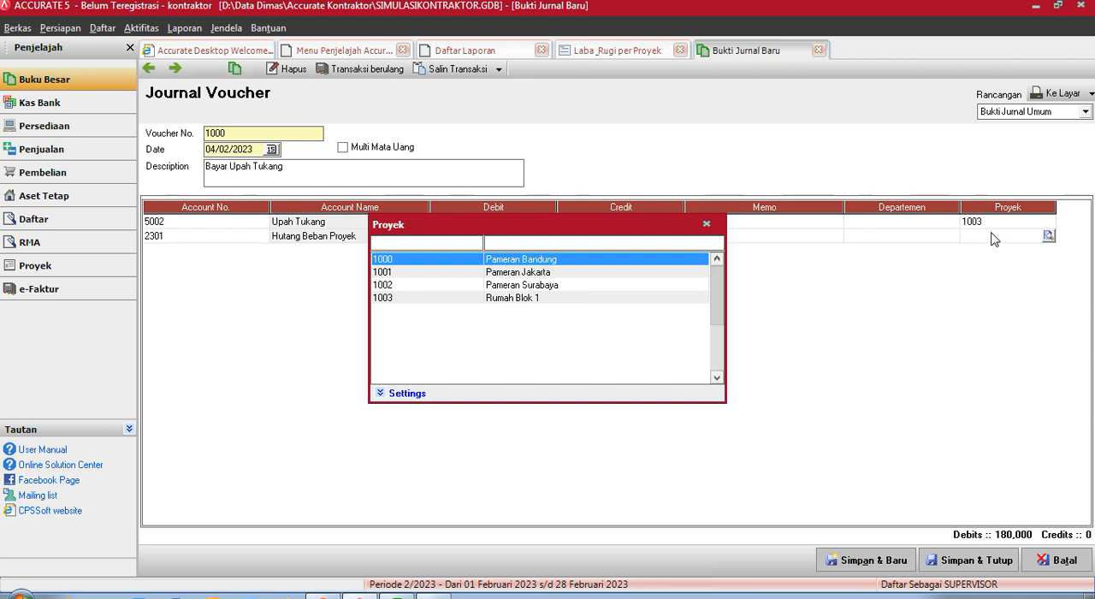
{"action": "double_click", "coordinate": [505, 300]}
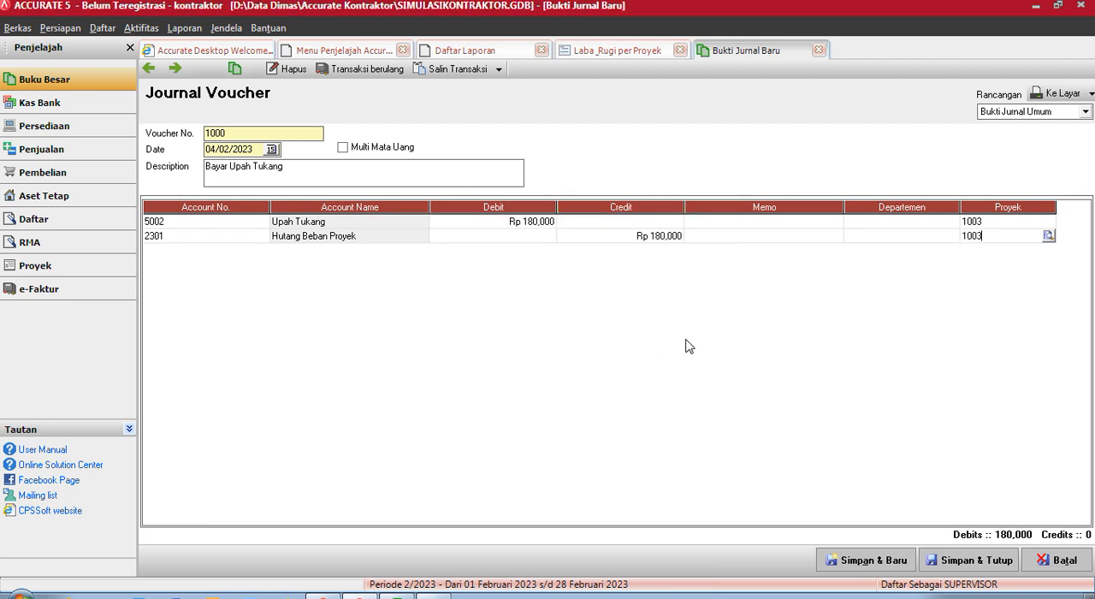
{"action": "left_click", "coordinate": [1010, 568]}
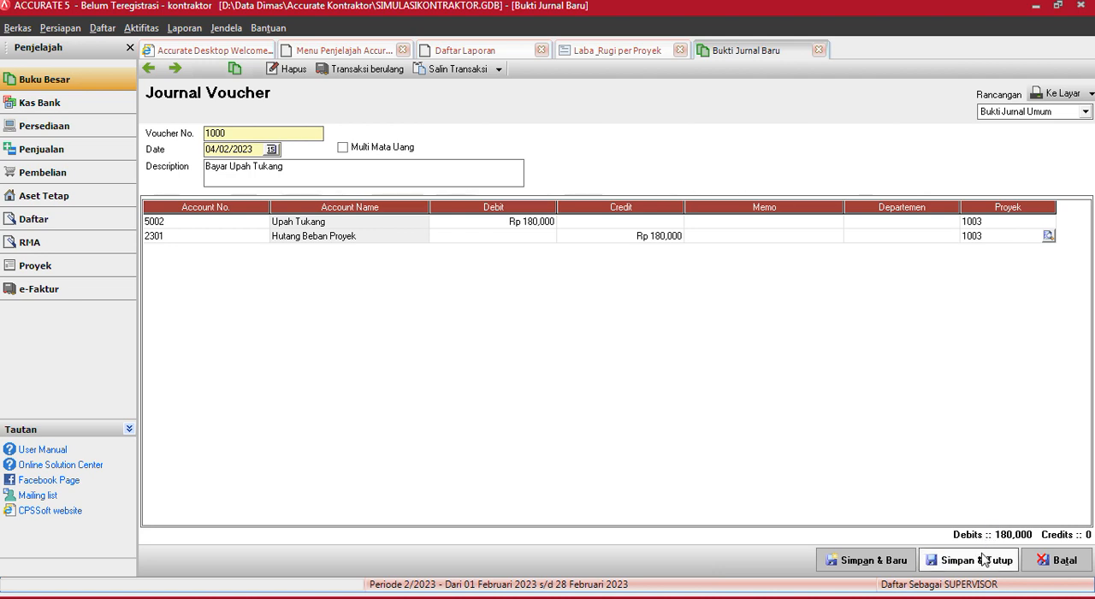
{"action": "left_click", "coordinate": [984, 559]}
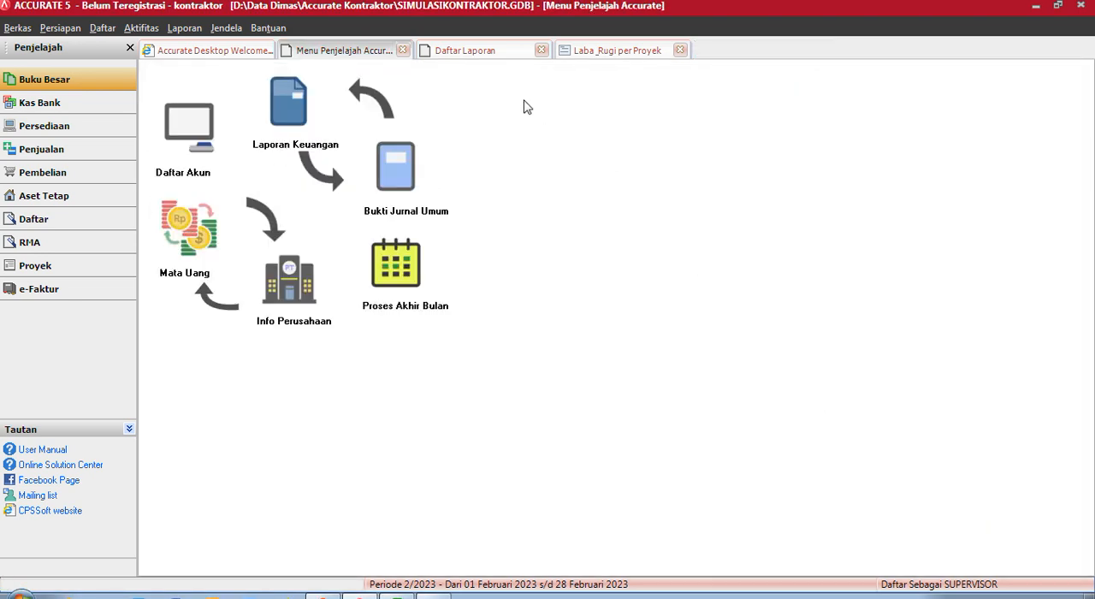
- Refresh the Laba & Rugi per Proyek report and compare its costs with the Kontraktor Non RAB table in Excel
{"action": "left_click", "coordinate": [565, 51]}
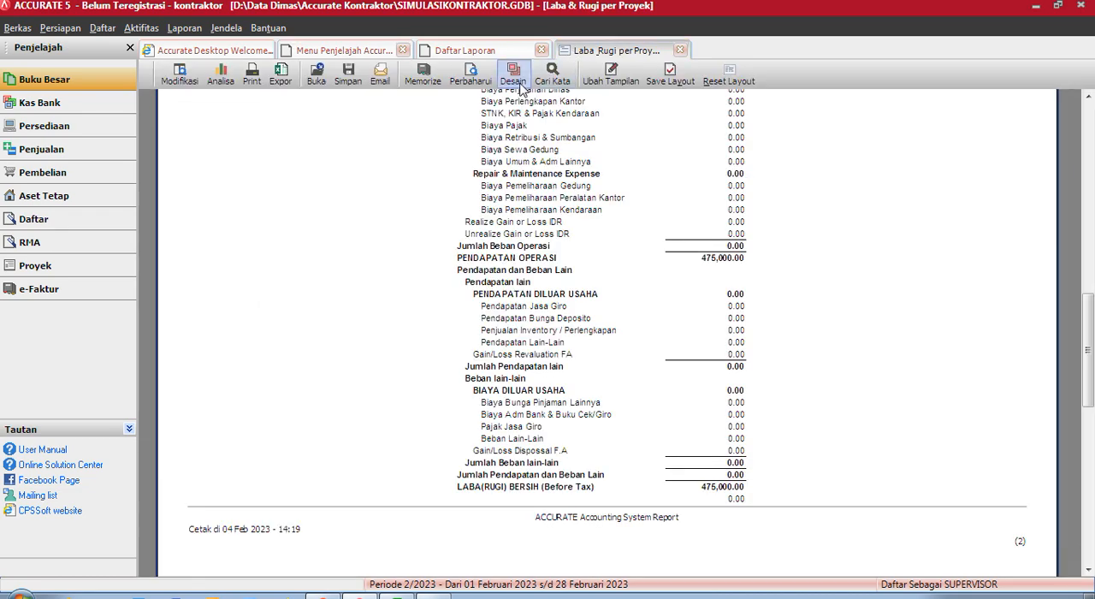
{"action": "scroll", "coordinate": [334, 160], "scroll_direction": "up", "scroll_amount": 4}
{"action": "left_click", "coordinate": [1092, 149]}
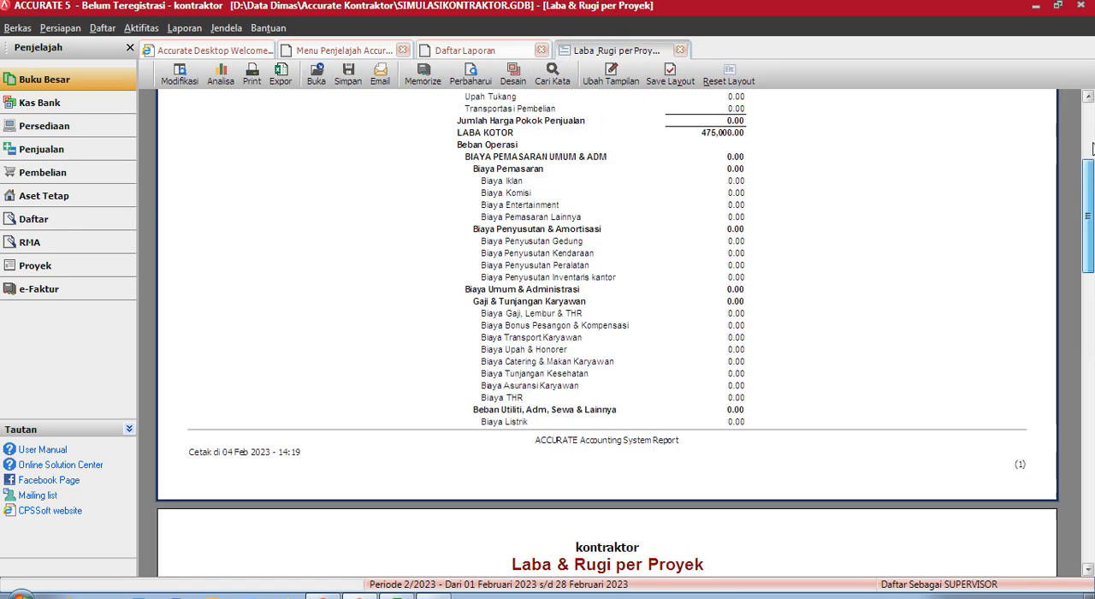
{"action": "left_click", "coordinate": [1092, 148]}
{"action": "left_click", "coordinate": [468, 83]}
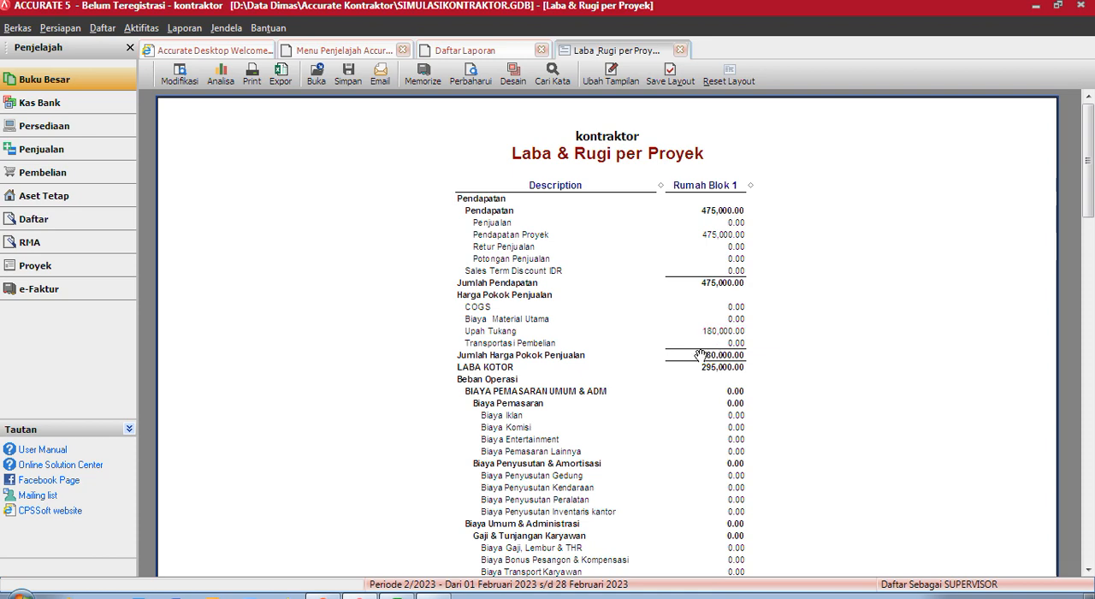
{"action": "left_click", "coordinate": [397, 595]}
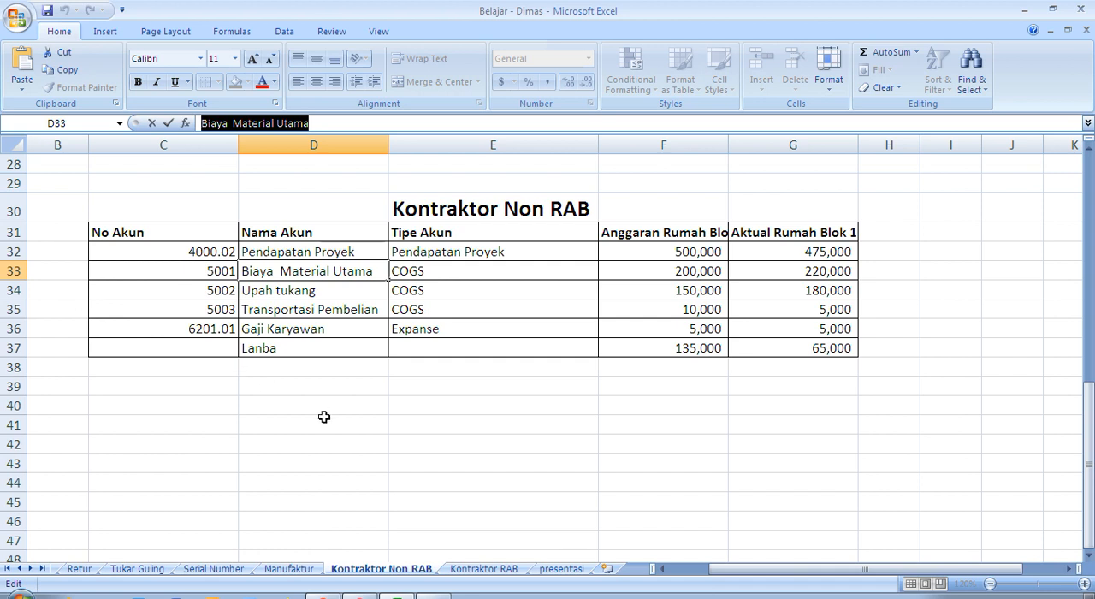
{"action": "mouse_move", "coordinate": [360, 596]}
{"action": "left_click", "coordinate": [357, 572]}
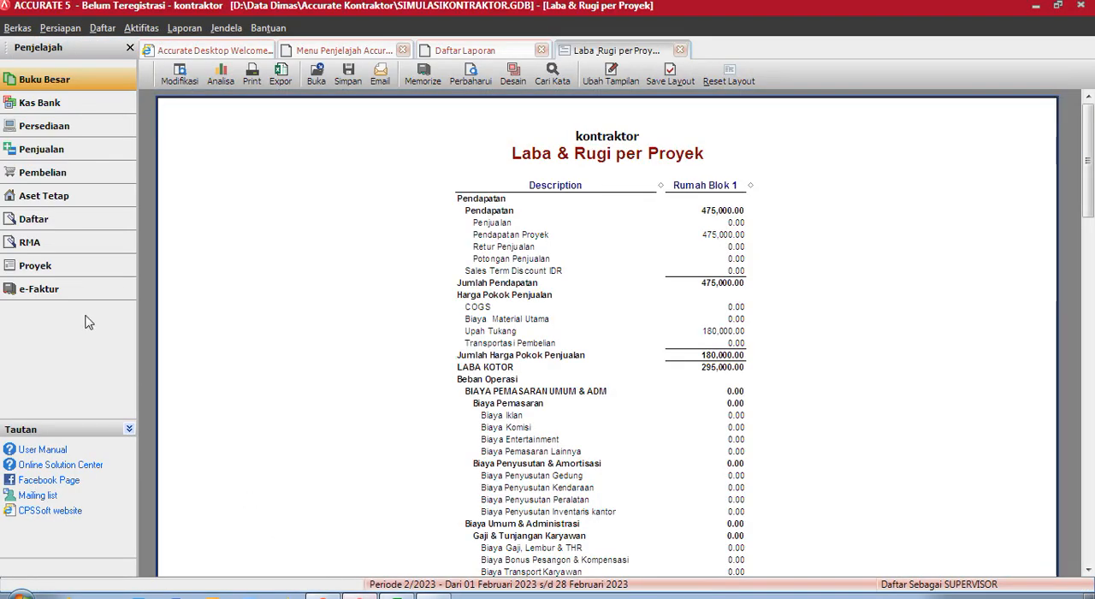
- Create a new cash/bank payment (Pembayaran) paid from Kas Besar
{"action": "left_click", "coordinate": [75, 107]}
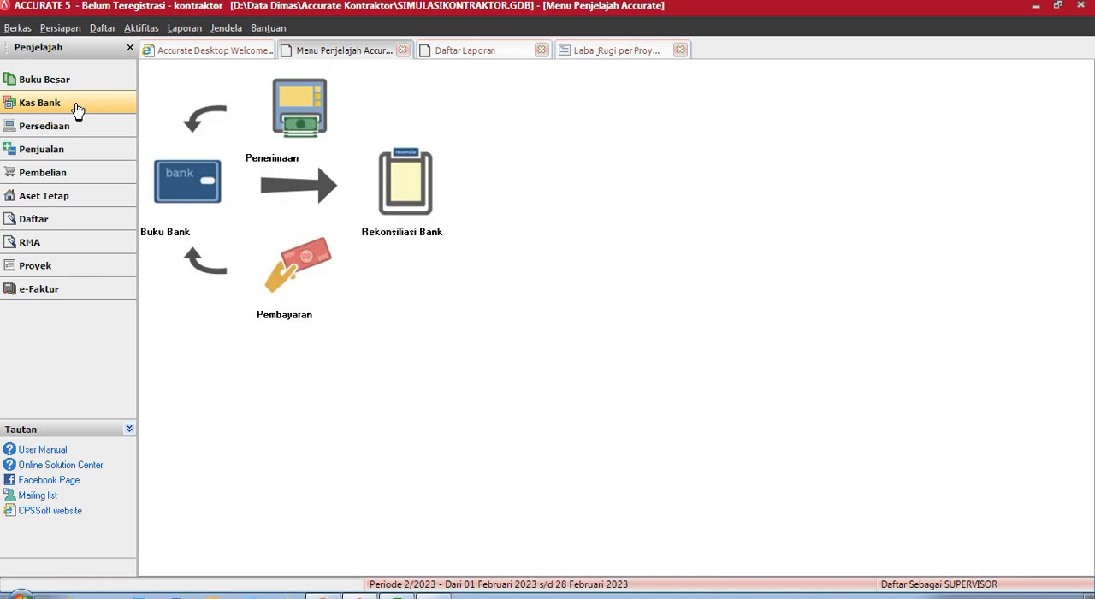
{"action": "left_click", "coordinate": [280, 286]}
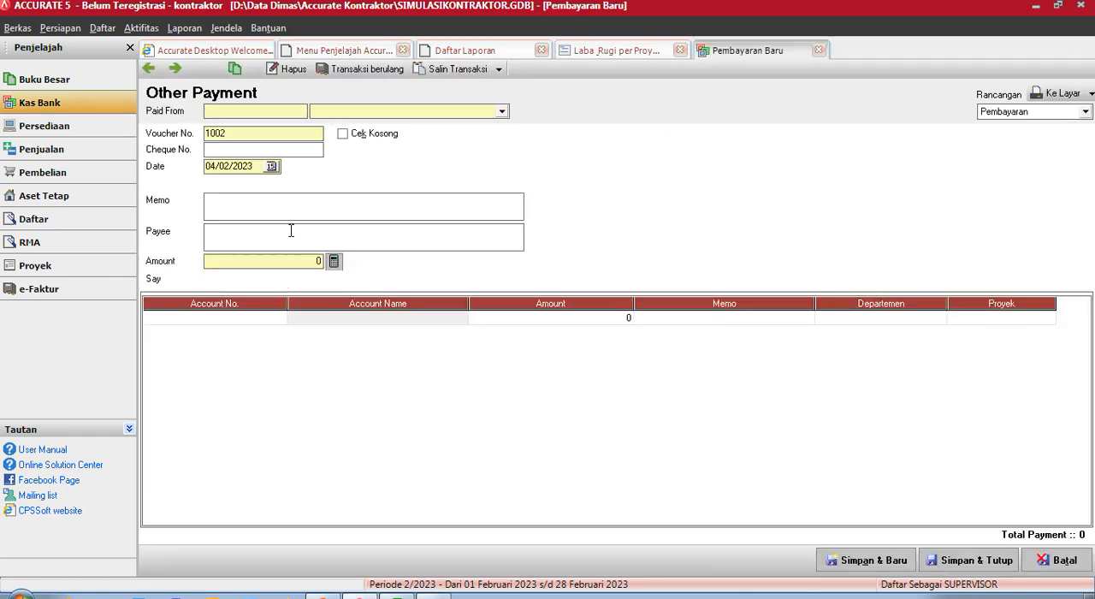
{"action": "left_click", "coordinate": [498, 112]}
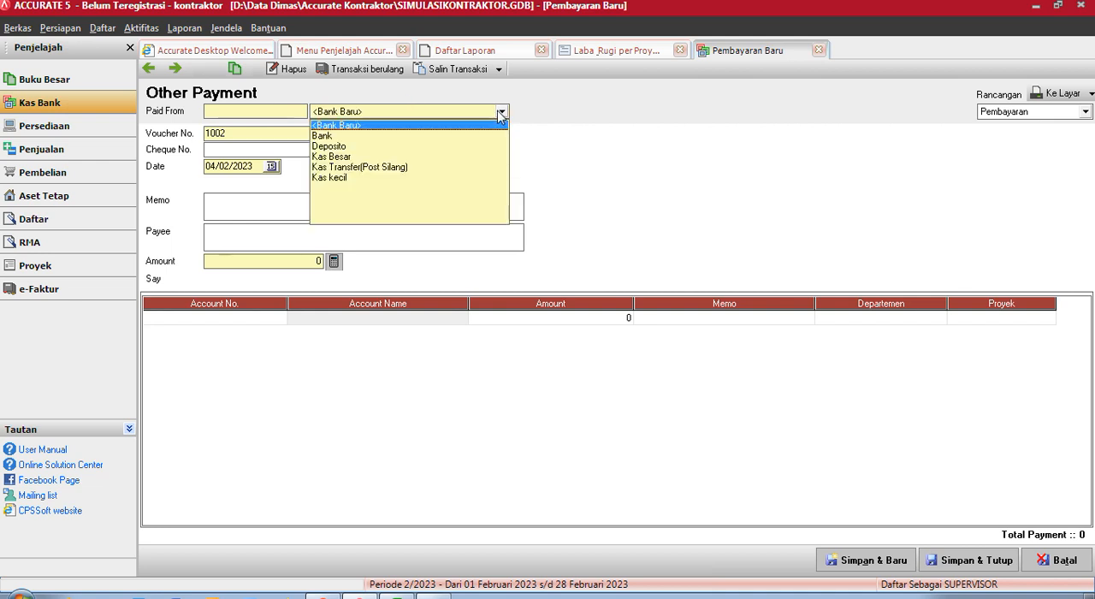
{"action": "left_click", "coordinate": [381, 157]}
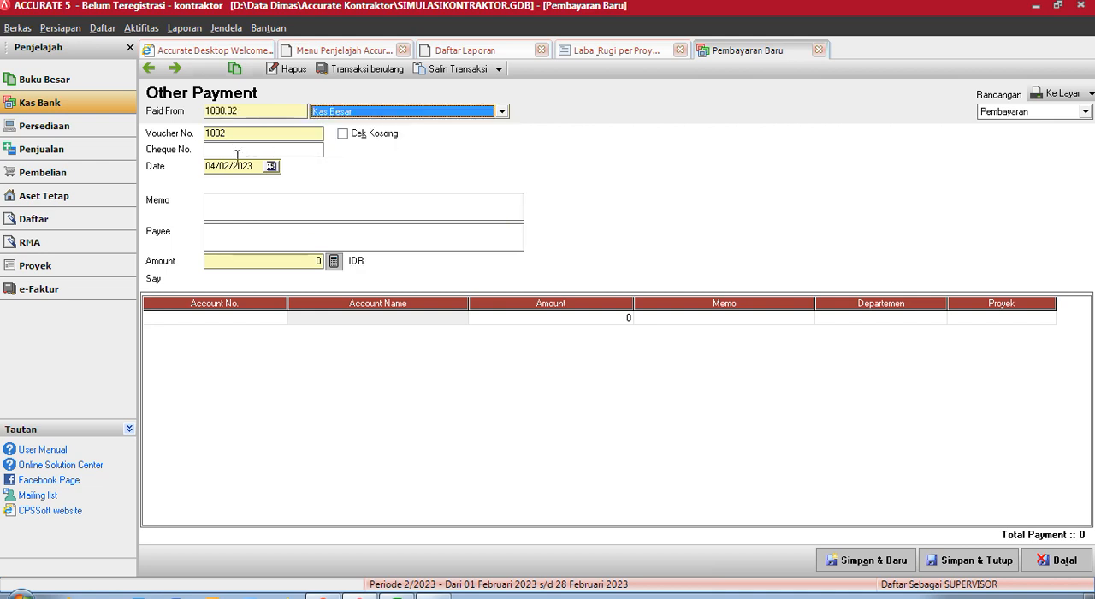
- Enter the payment memo "biaya Transportasi & Gaji"
{"action": "left_click", "coordinate": [250, 199]}
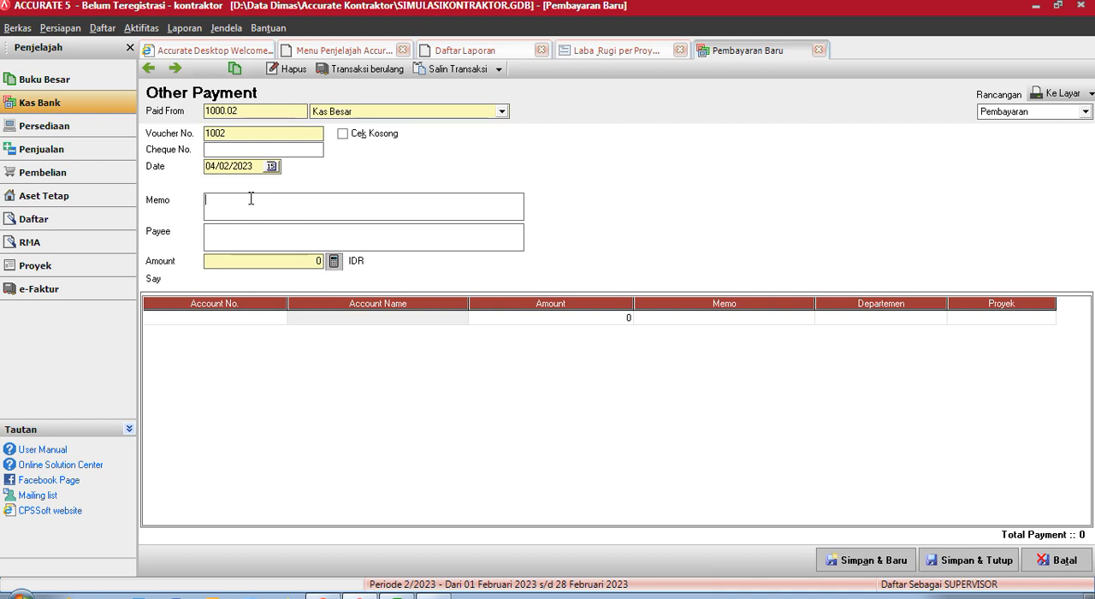
{"action": "type", "text": "biaya Tranport"}
{"action": "key", "text": "BackSpace"}
{"action": "key", "text": "BackSpace"}
{"action": "key", "text": "BackSpace"}
{"action": "type", "text": "sportasi & Gaji"}
- Check the cost accounts in the Excel table and add account Transportasi Pembelian (5003) to the payment
{"action": "double_click", "coordinate": [230, 318]}
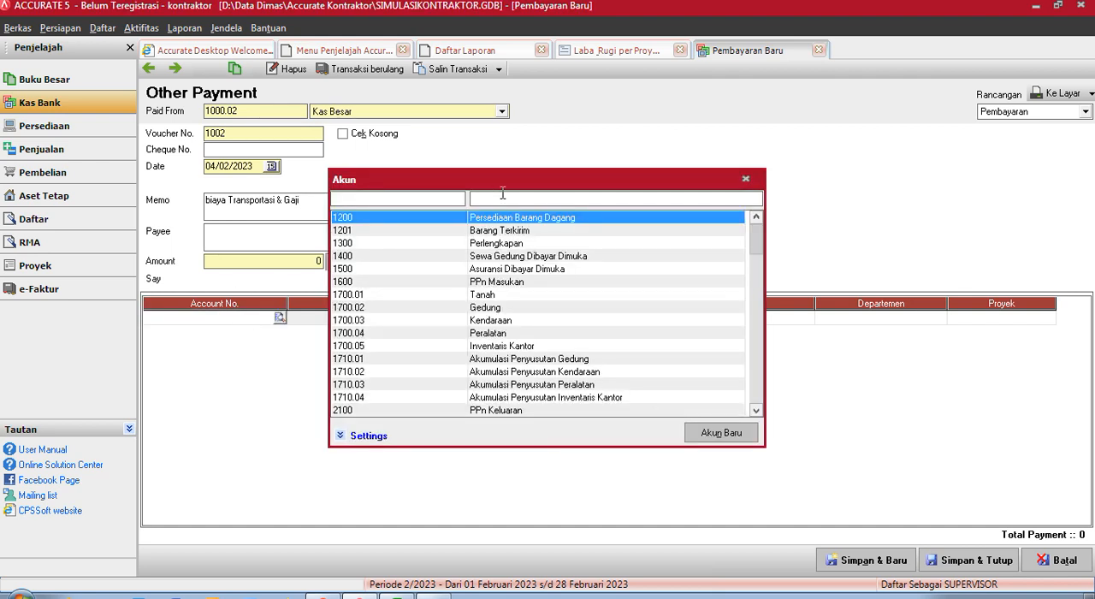
{"action": "key", "text": "alt+Tab"}
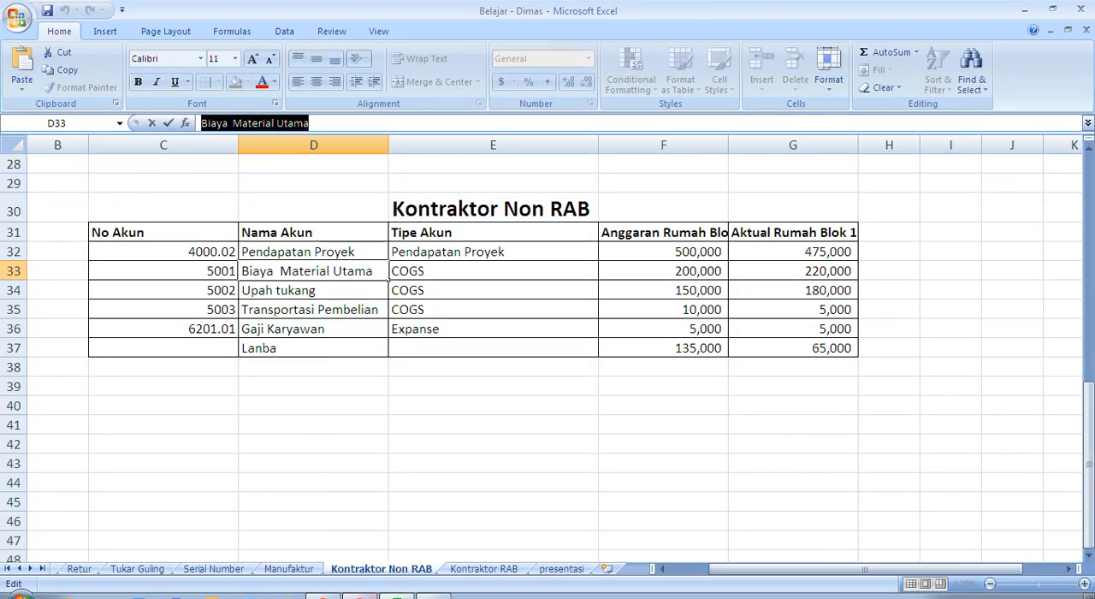
{"action": "key", "text": "alt+Tab"}
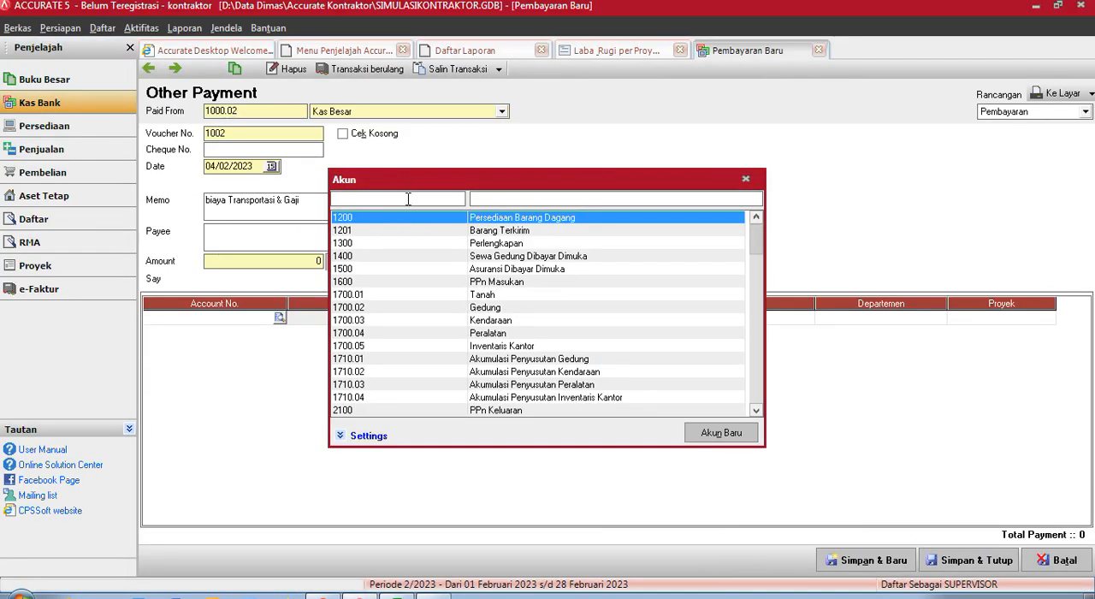
{"action": "left_click", "coordinate": [579, 202]}
{"action": "type", "text": "trans"}
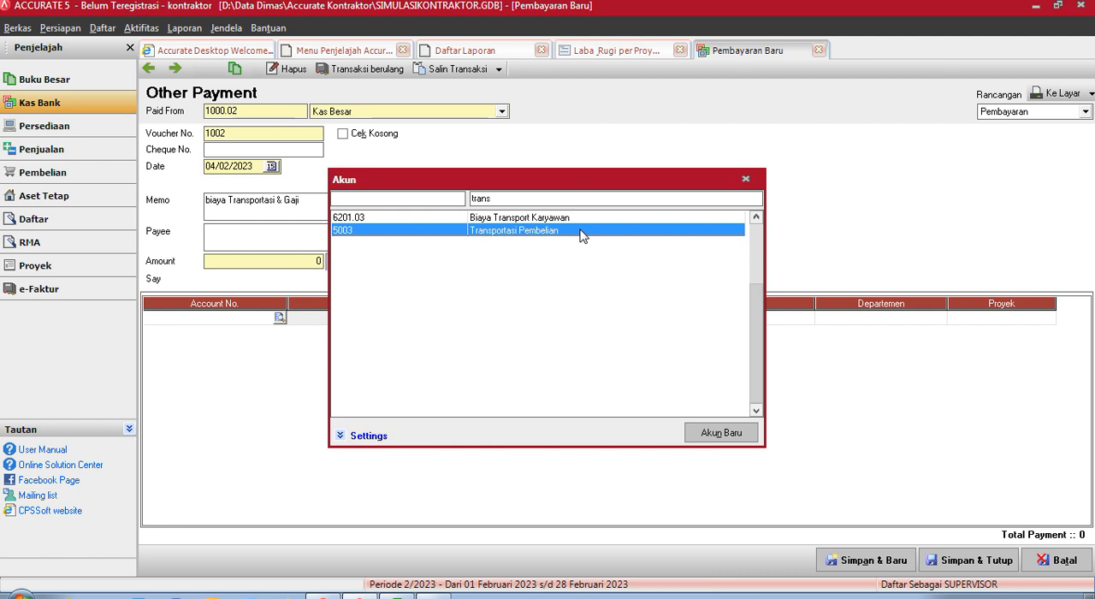
{"action": "double_click", "coordinate": [580, 231]}
- Look up the actual transport cost in the Excel table and set the Transportasi Pembelian amount to Rp 5,000
{"action": "key", "text": "alt+Tab"}
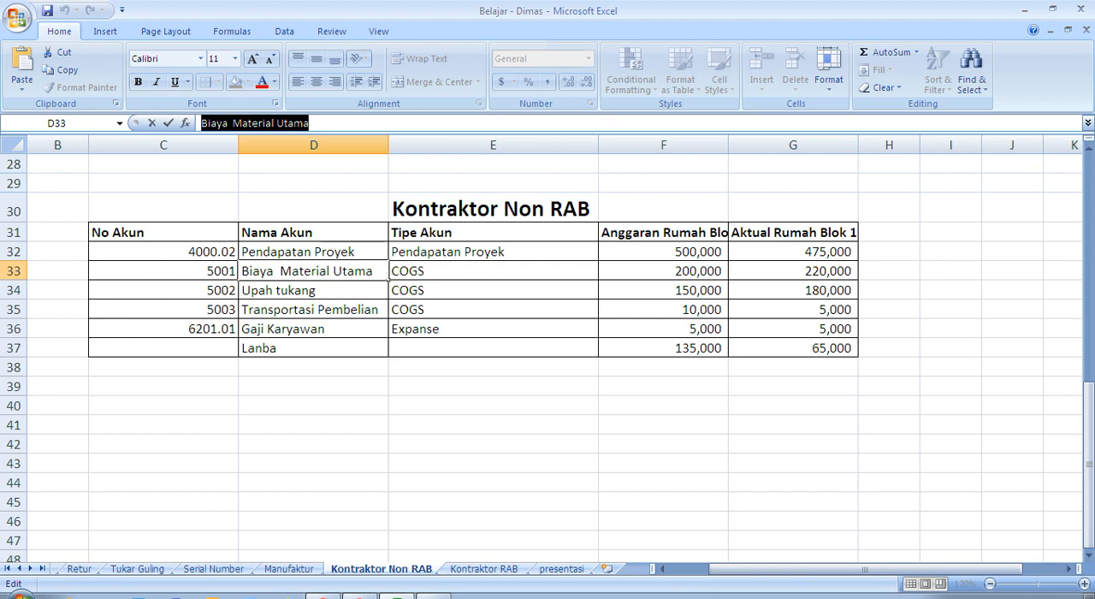
{"action": "key", "text": "alt+Tab"}
{"action": "left_click", "coordinate": [540, 318]}
{"action": "left_click", "coordinate": [540, 319]}
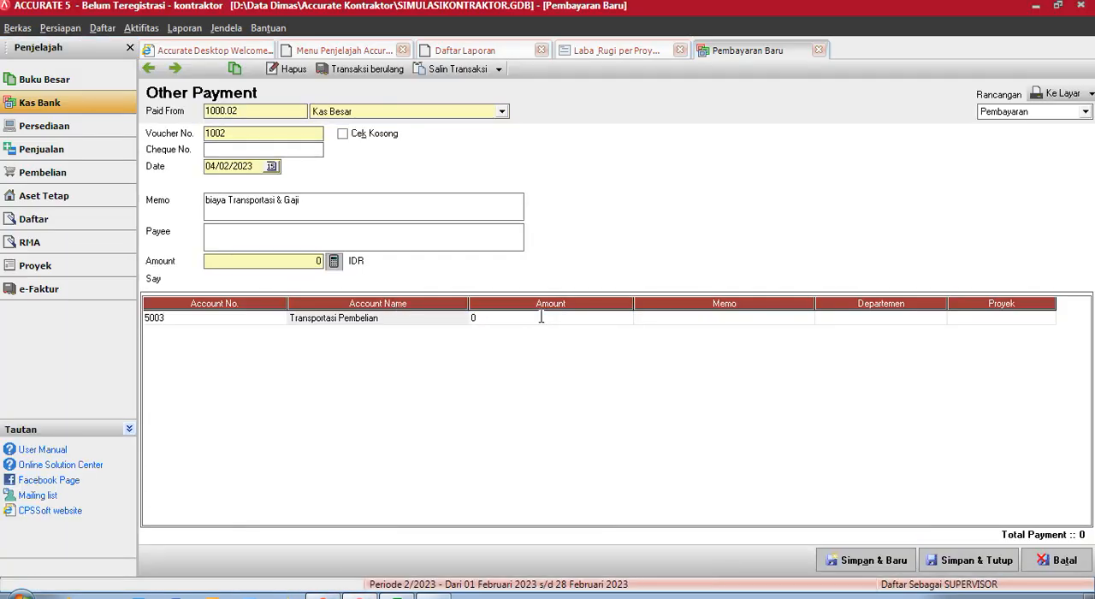
{"action": "type", "text": "50"}
- Assign the Transportasi Pembelian line to project Rumah Blok 1 and commit the line
{"action": "key", "text": "Tab"}
{"action": "key", "text": "Tab"}
{"action": "key", "text": "Tab"}
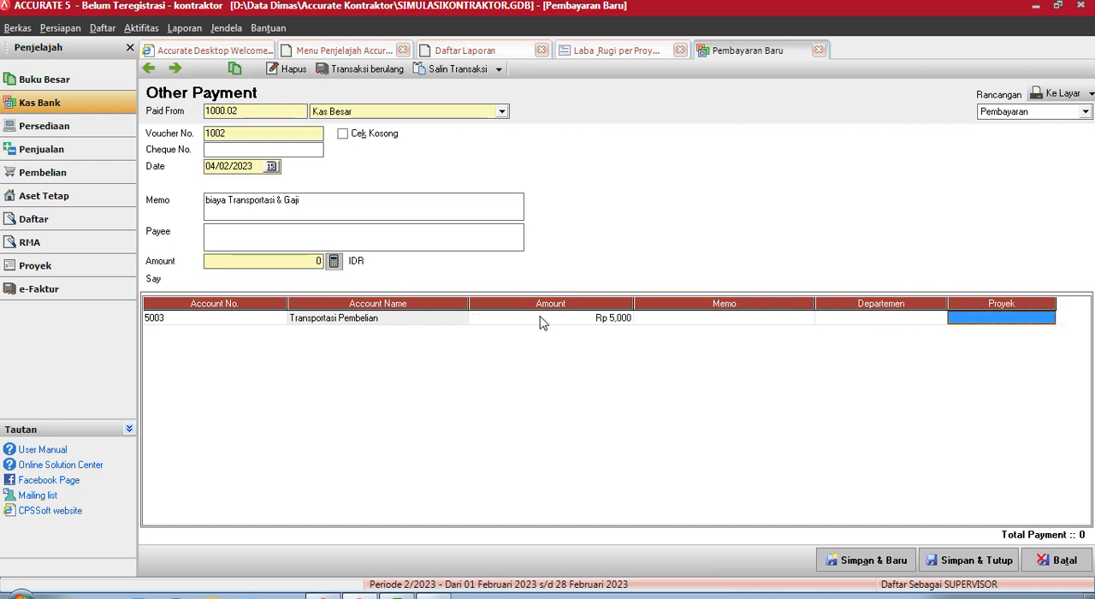
{"action": "left_click", "coordinate": [990, 328]}
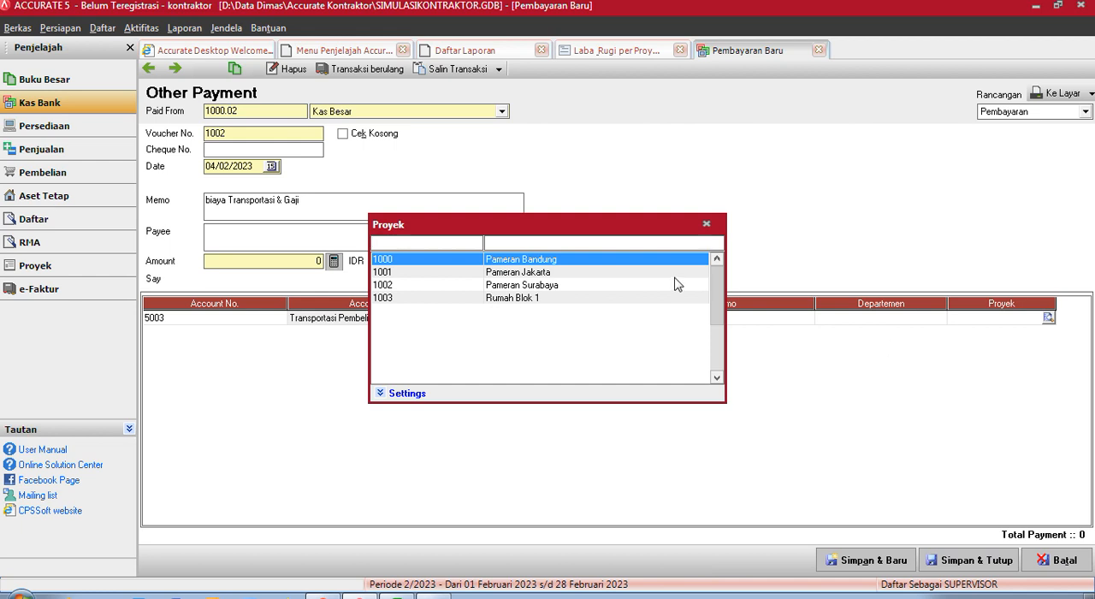
{"action": "left_click", "coordinate": [542, 303]}
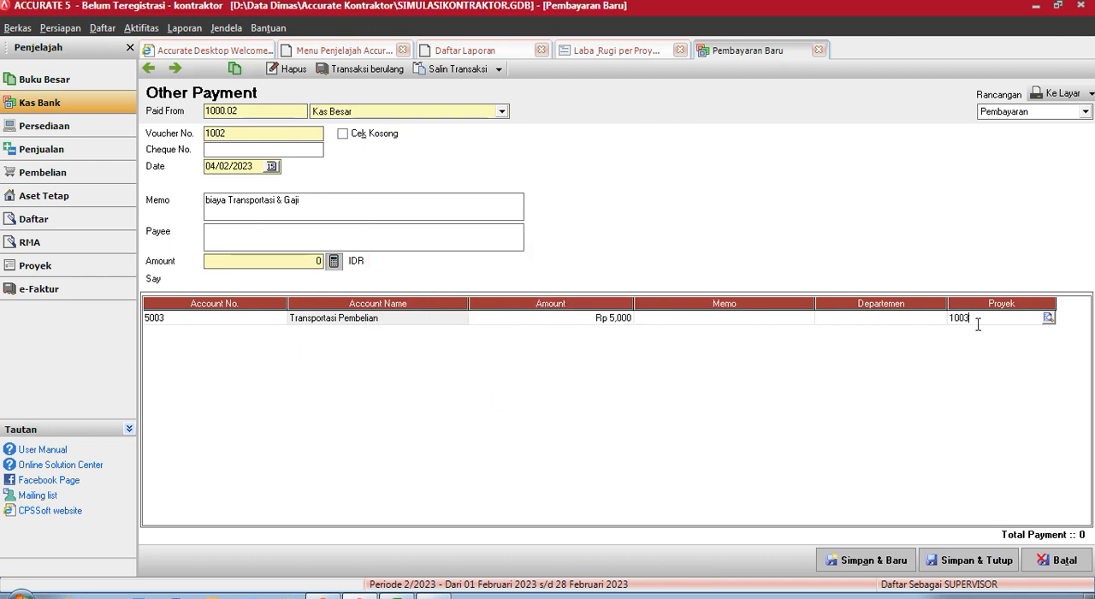
{"action": "key", "text": "Tab"}
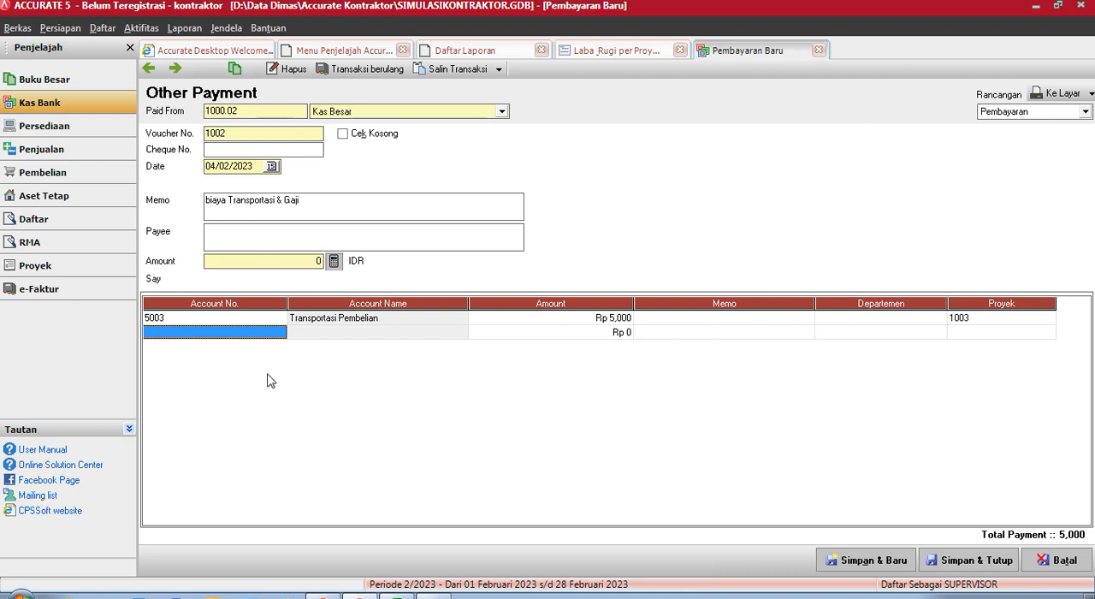
- Add account Biaya Gaji, Lembur & THR (6201.01) as the second payment line with an amount of Rp 5,000
{"action": "double_click", "coordinate": [239, 334]}
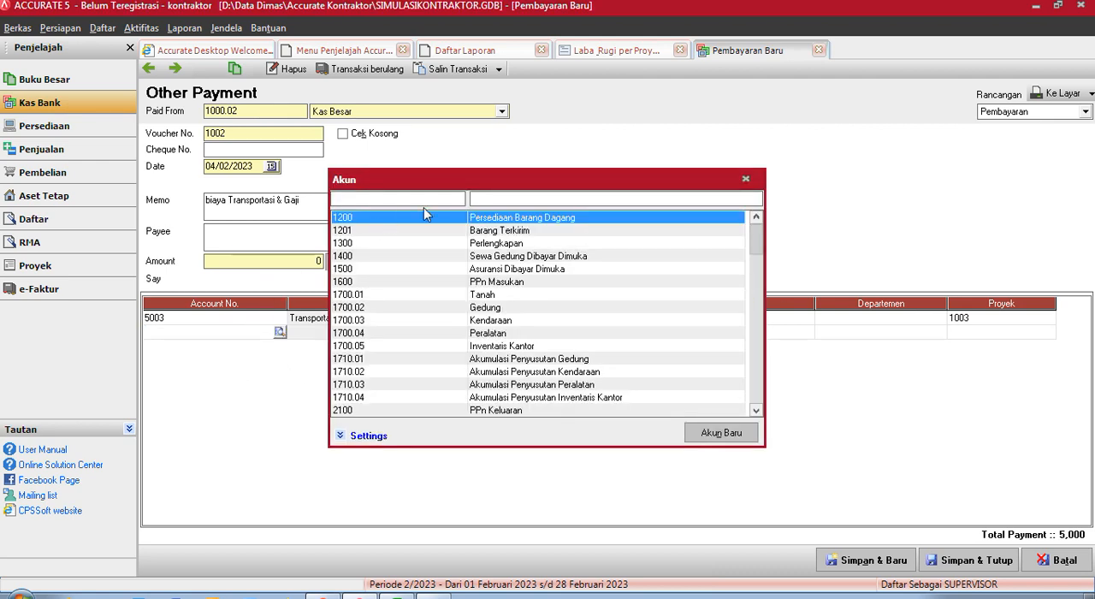
{"action": "type", "text": "gaji"}
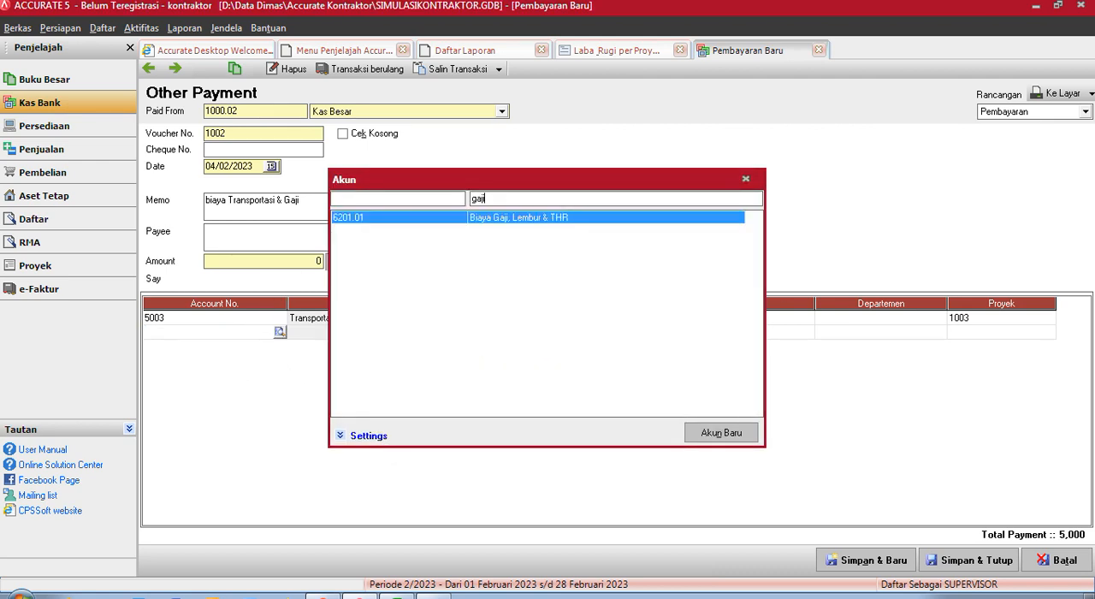
{"action": "double_click", "coordinate": [480, 217]}
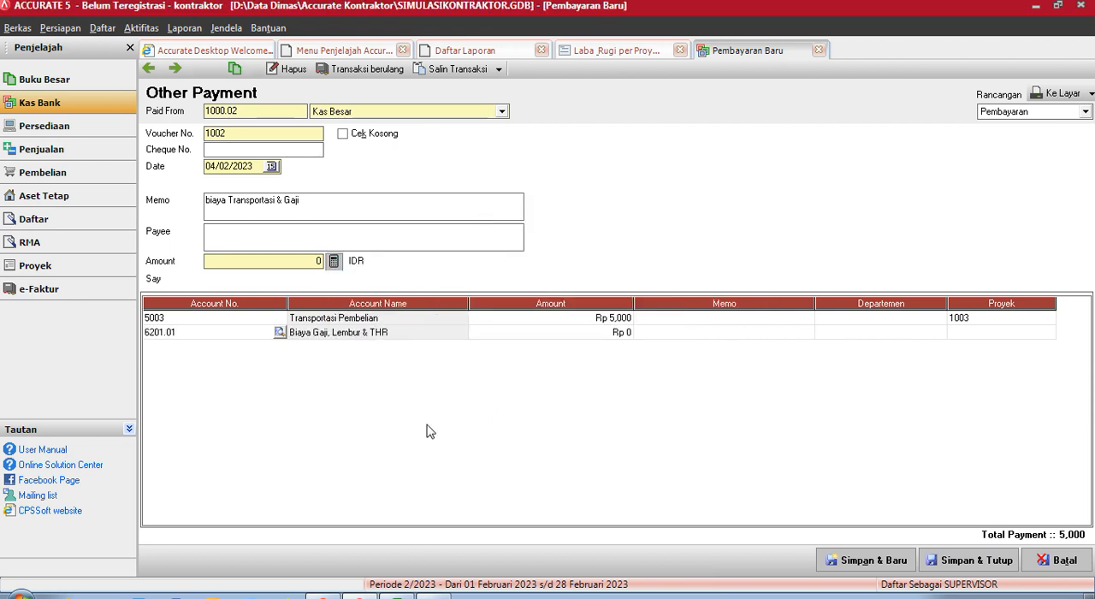
{"action": "left_click", "coordinate": [611, 334]}
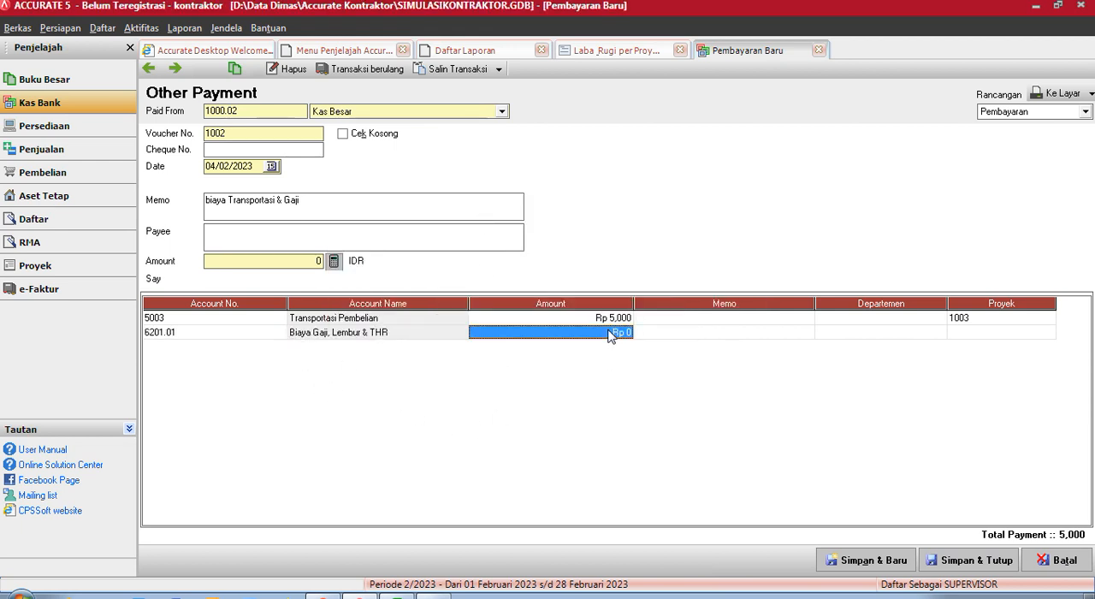
{"action": "left_click", "coordinate": [611, 334]}
{"action": "type", "text": "5,000"}
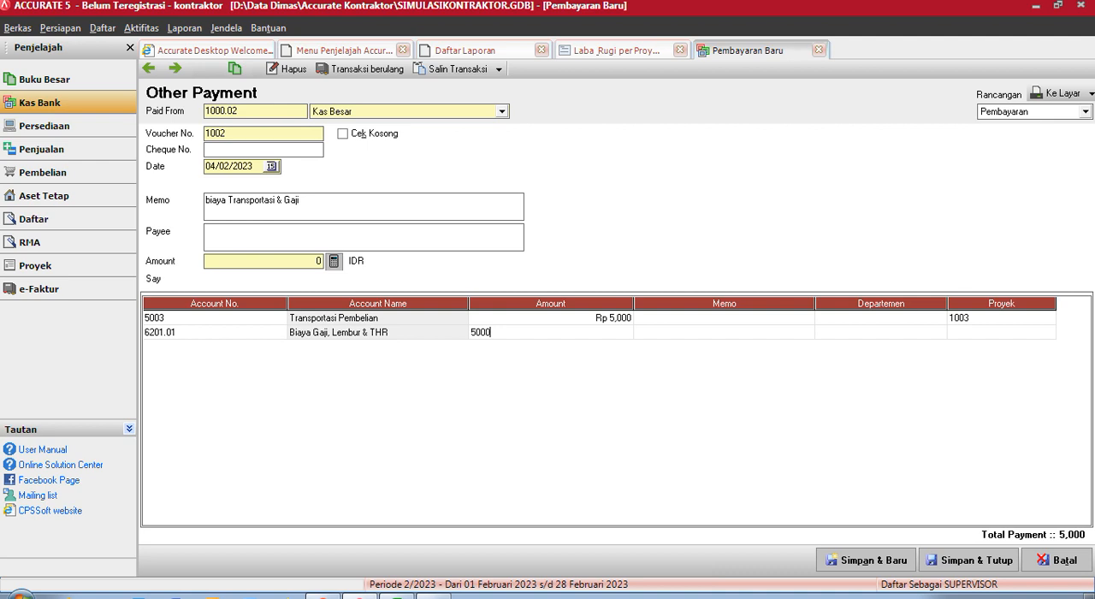
{"action": "key", "text": "Tab"}
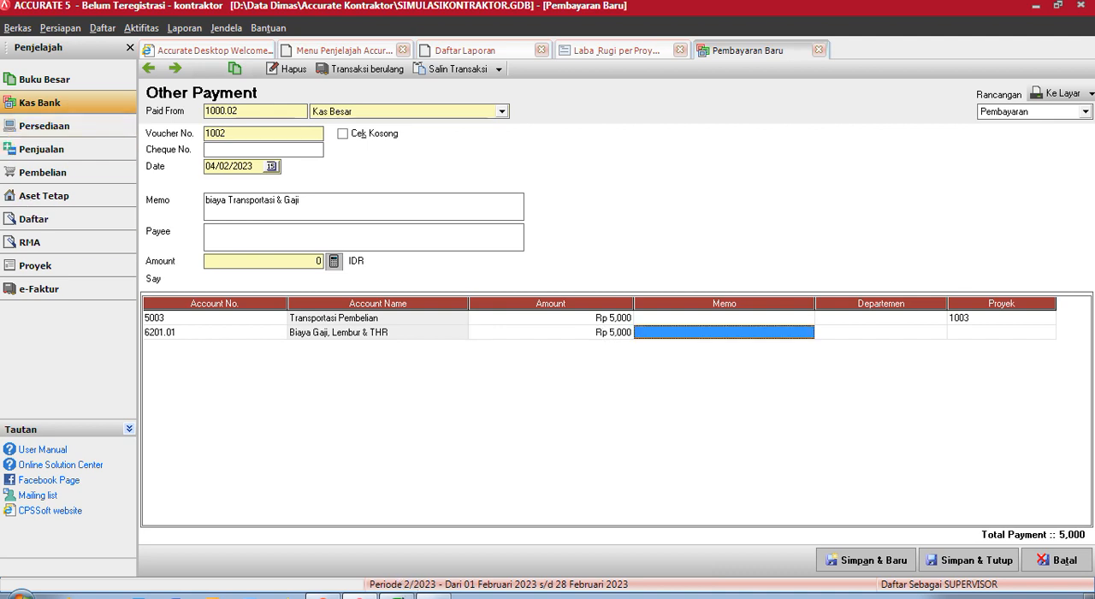
- Check the actual salary cost in the Excel table and assign the Biaya Gaji, Lembur & THR line to project Rumah Blok 1
{"action": "left_click", "coordinate": [400, 586]}
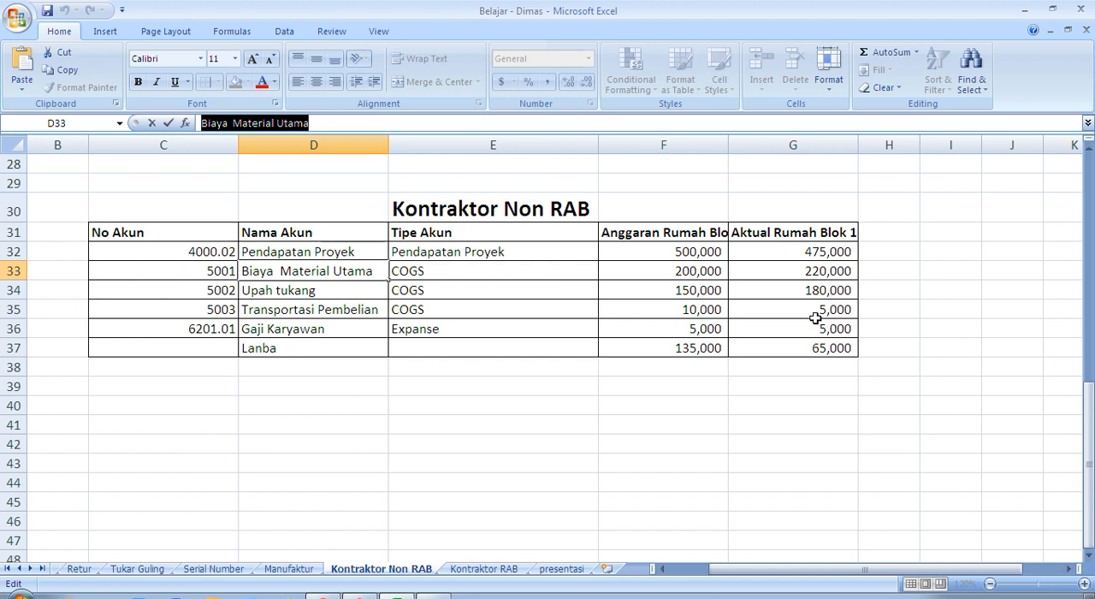
{"action": "key", "text": "alt+Tab"}
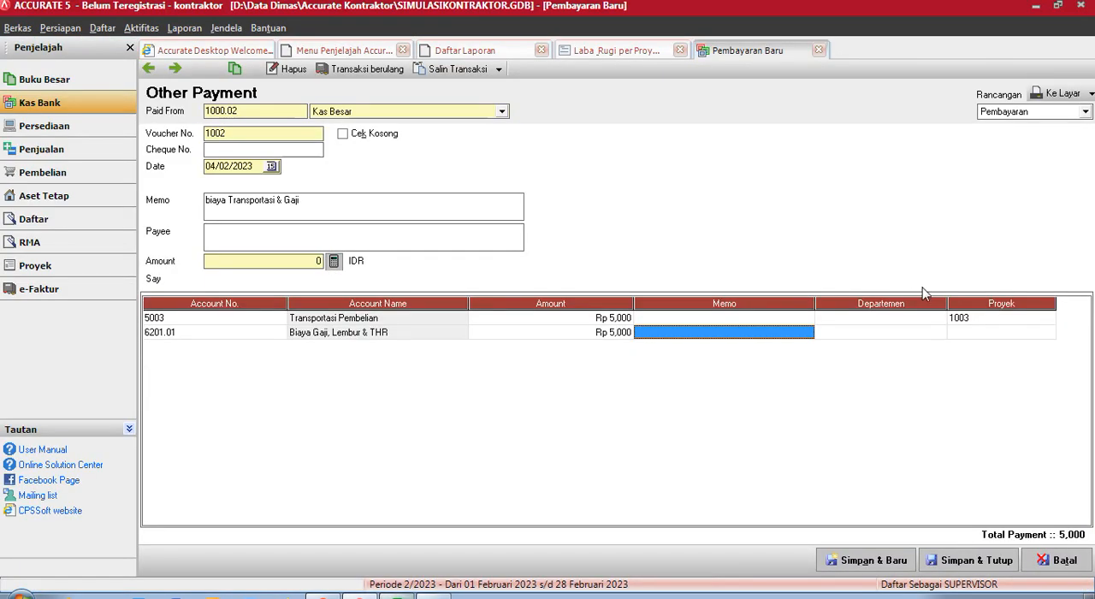
{"action": "double_click", "coordinate": [966, 341]}
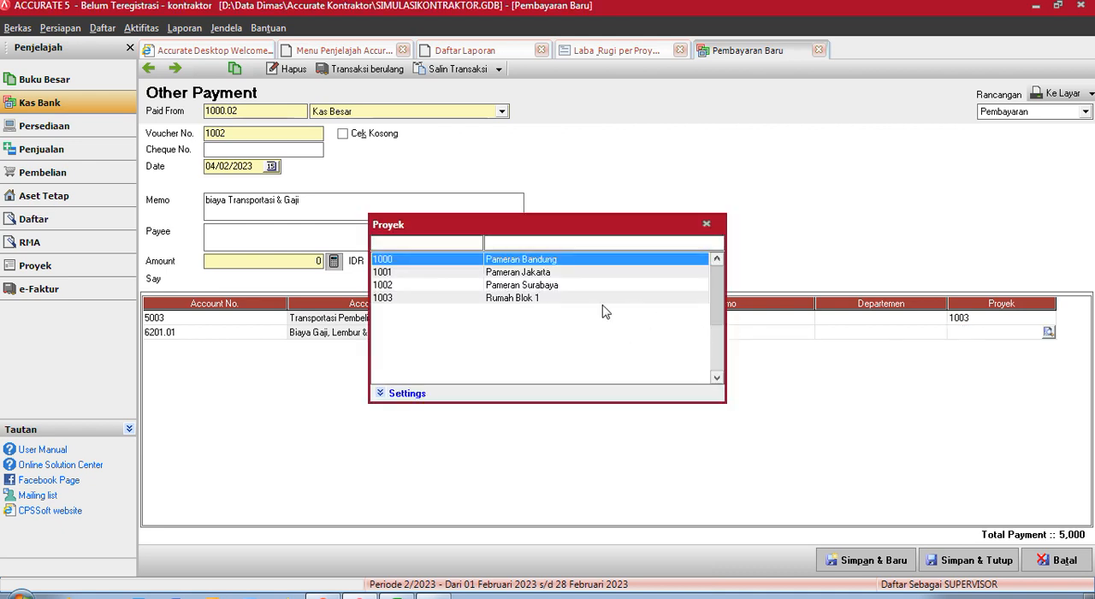
{"action": "double_click", "coordinate": [578, 298]}
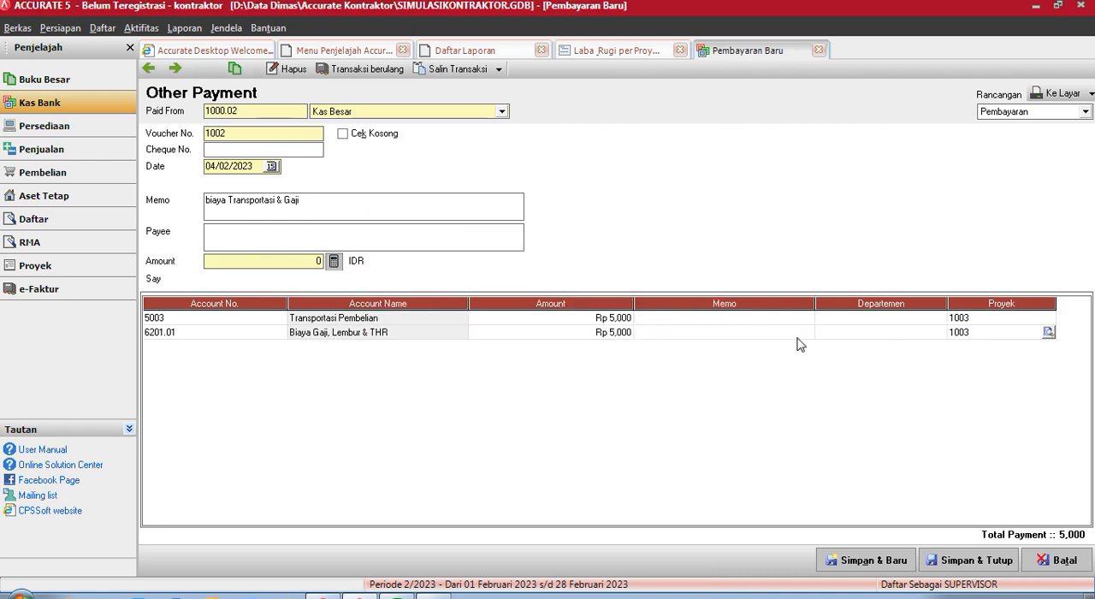
- Calculate the payment's header amount from its lines as 10,000 IDR, and save and close the payment
{"action": "left_click", "coordinate": [943, 558]}
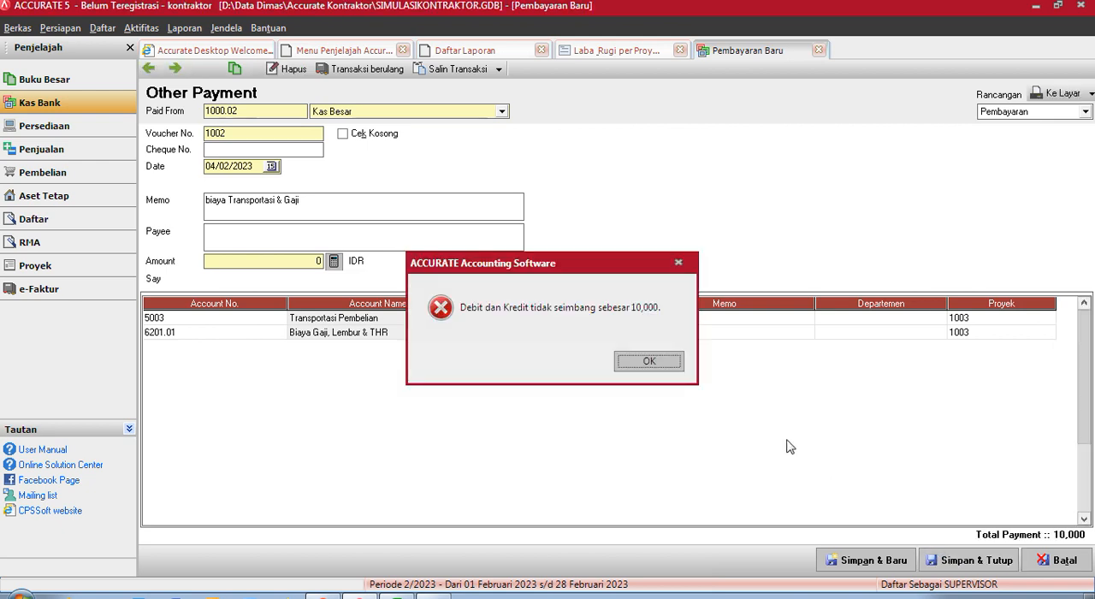
{"action": "left_click", "coordinate": [659, 367]}
{"action": "left_click", "coordinate": [335, 261]}
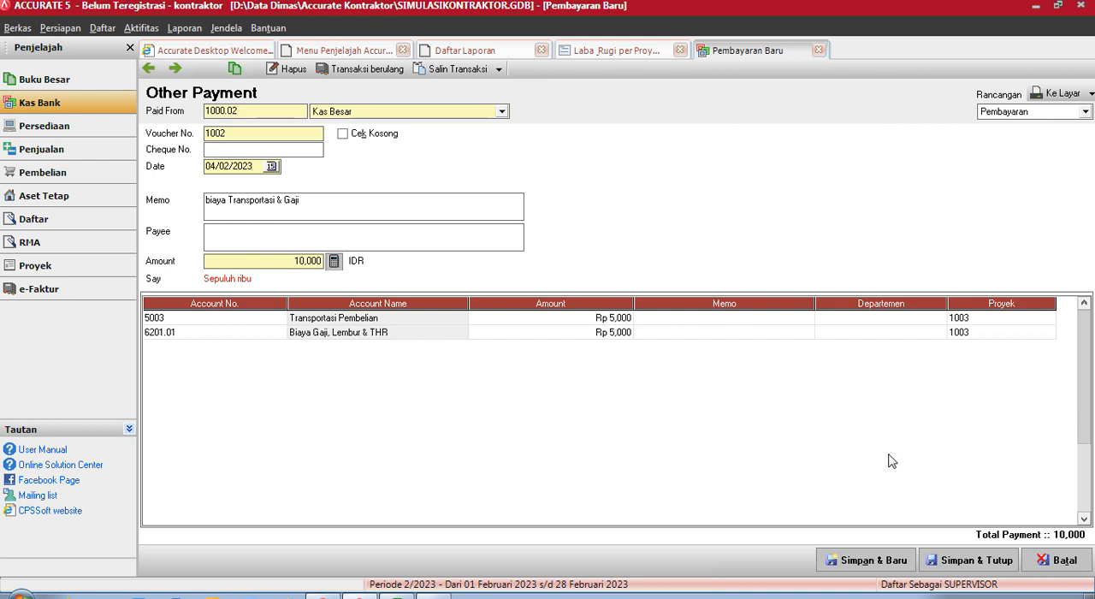
{"action": "left_click", "coordinate": [944, 561]}
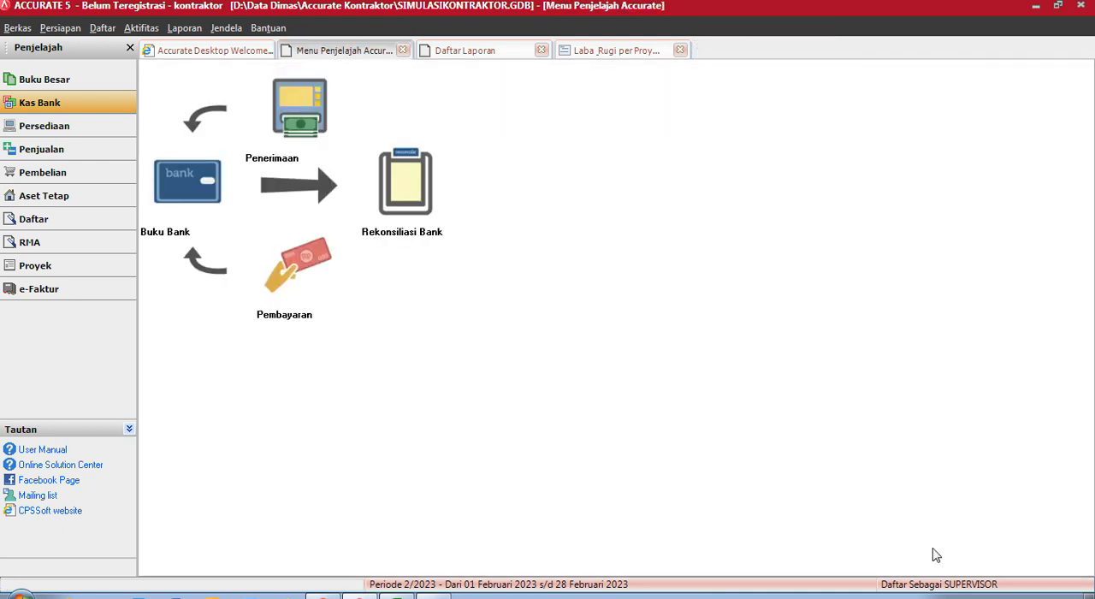
- Refresh the Laba & Rugi per Proyek report for Rumah Blok 1 to check the transport and salary costs
{"action": "left_click", "coordinate": [609, 53]}
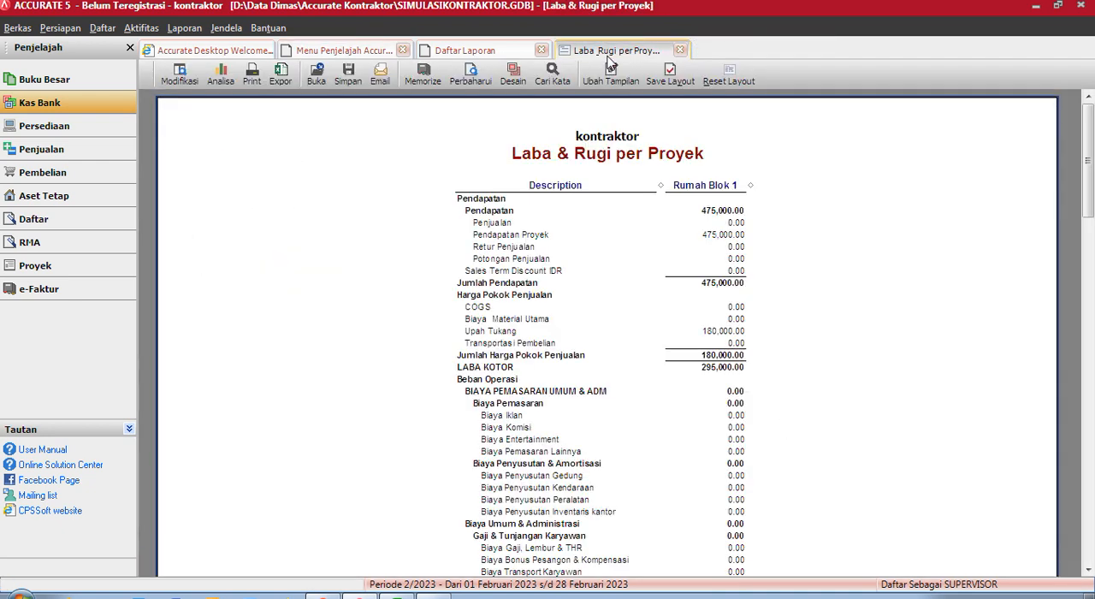
{"action": "left_click", "coordinate": [470, 77]}
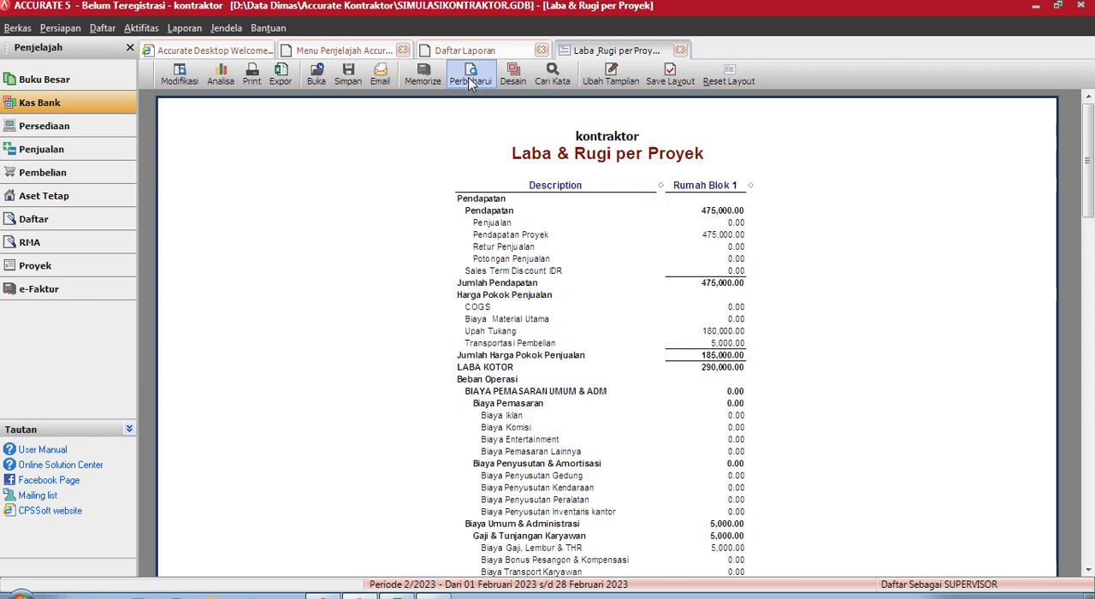